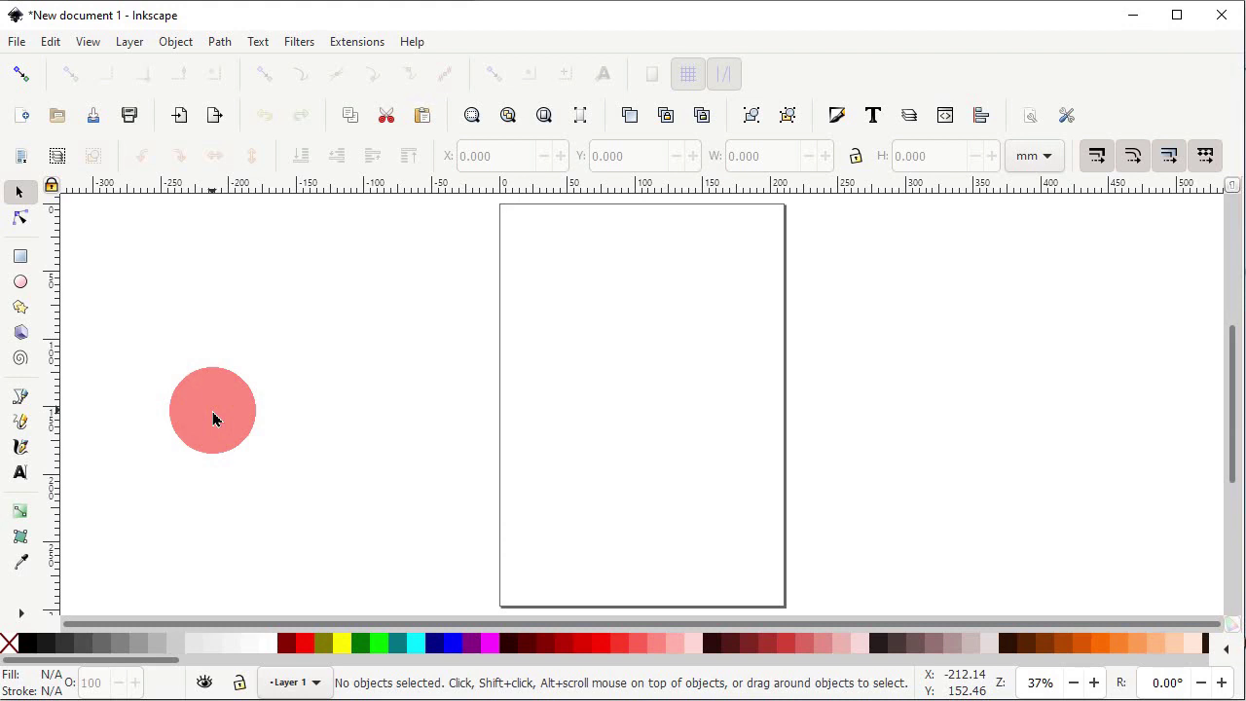
- Switch to the Custom workspace, toggle the Commands Bar, and show the File menu
left_click(86, 42)
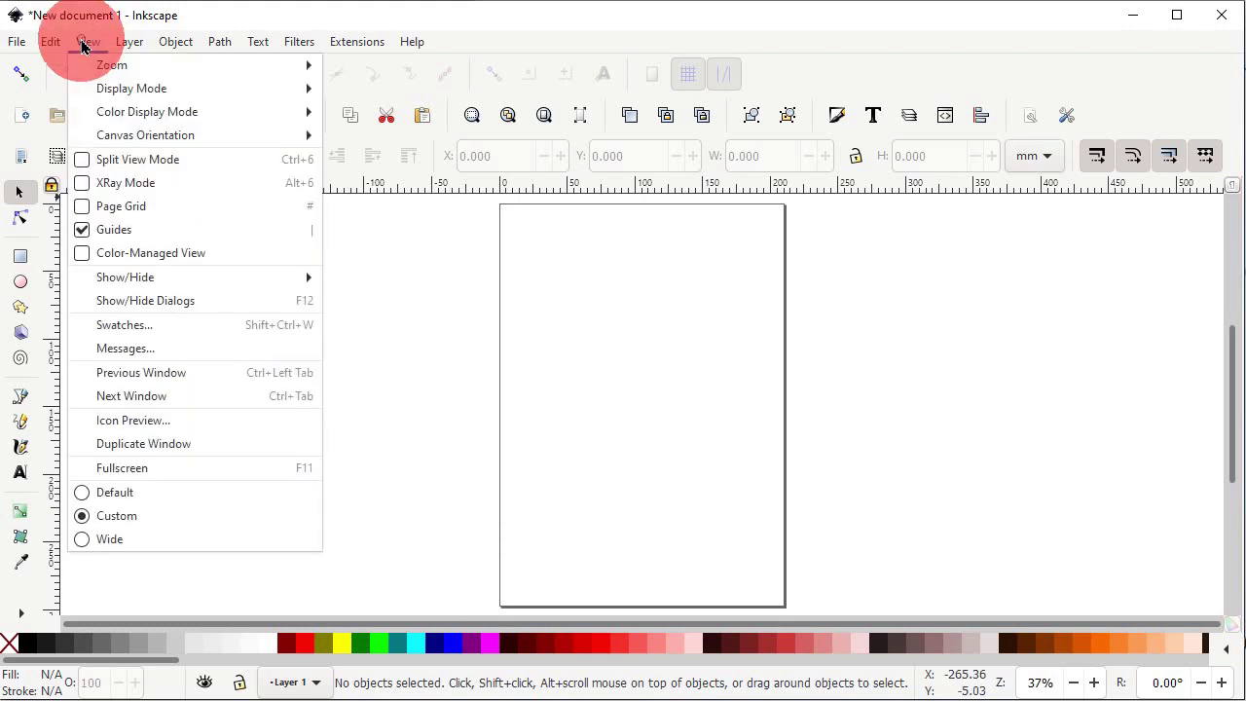
left_click(151, 520)
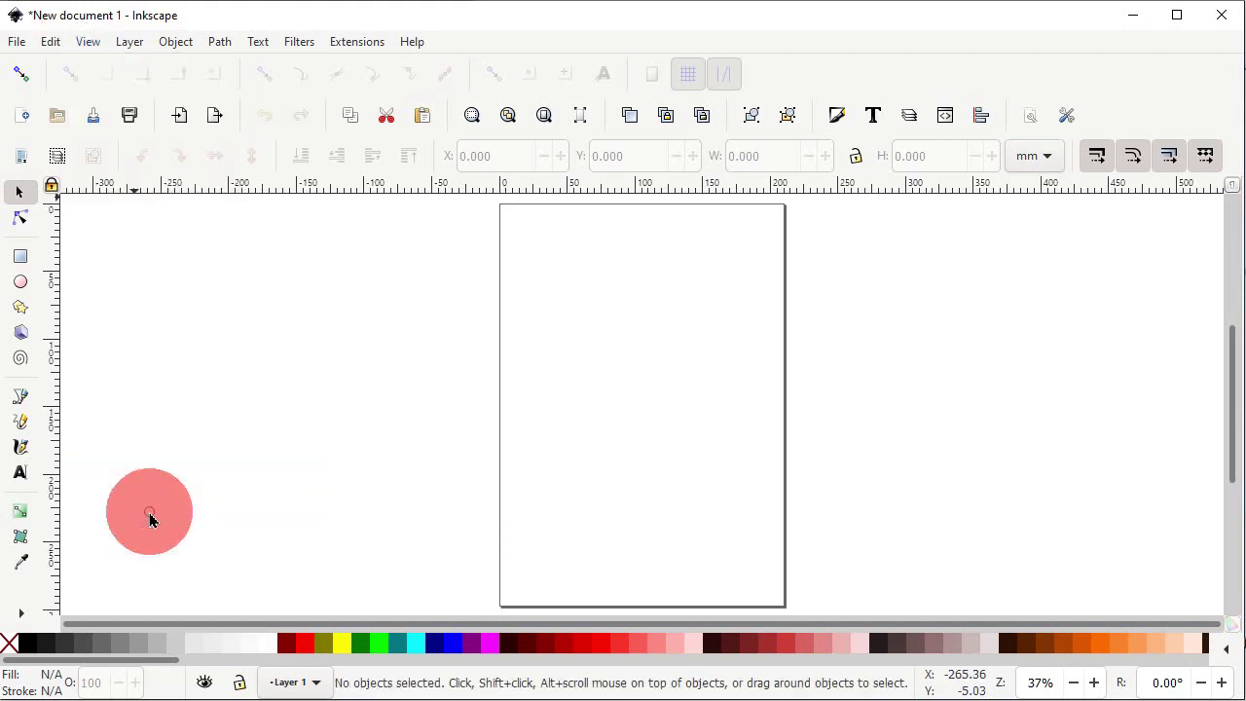
left_click(89, 43)
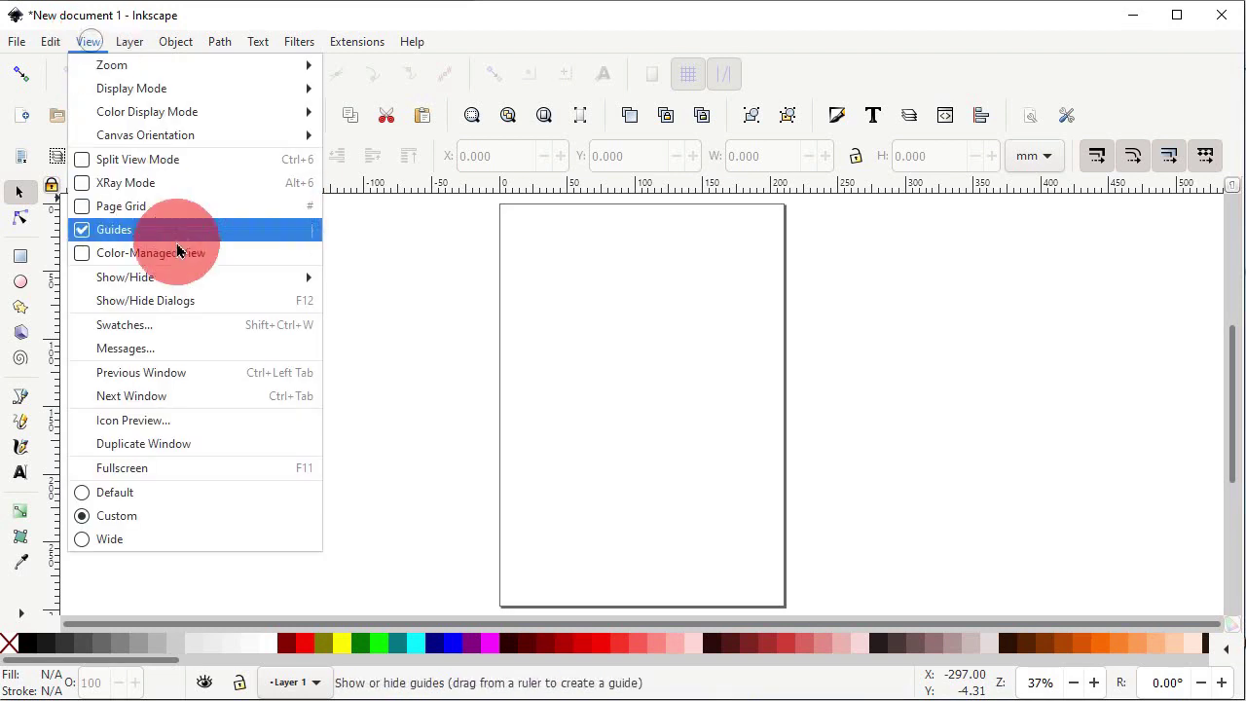
mouse_move(193, 281)
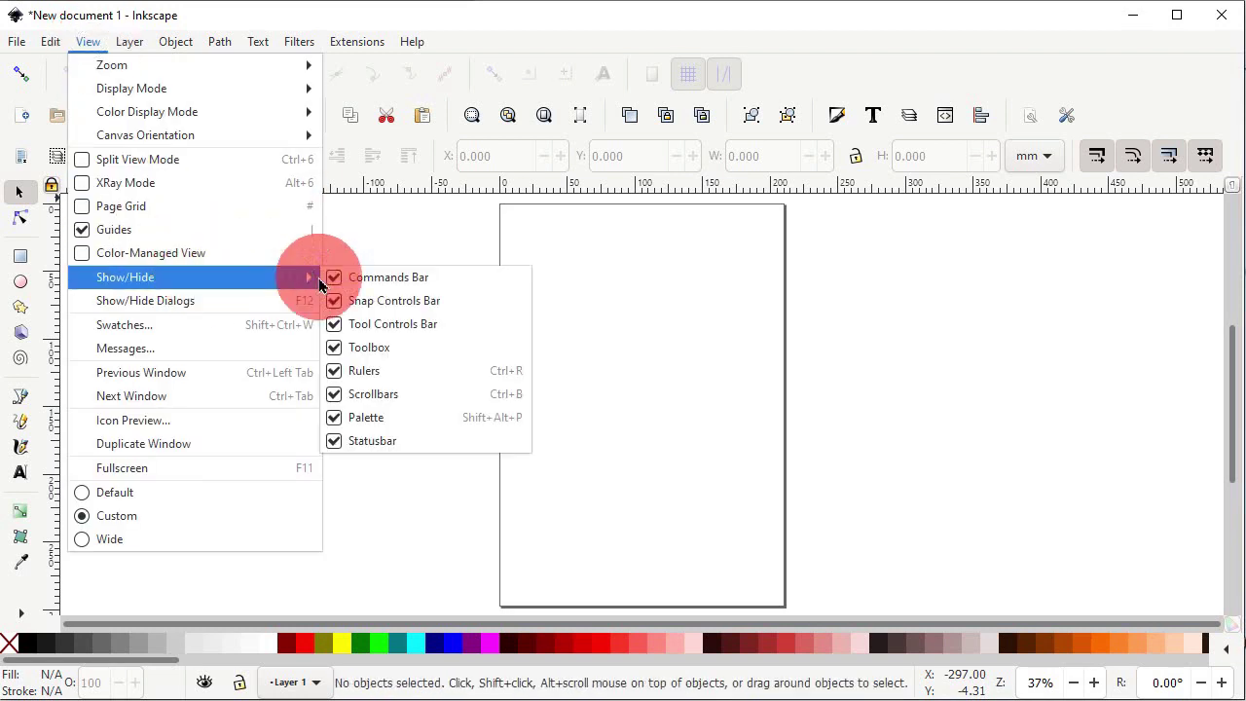
left_click(378, 278)
left_click(16, 42)
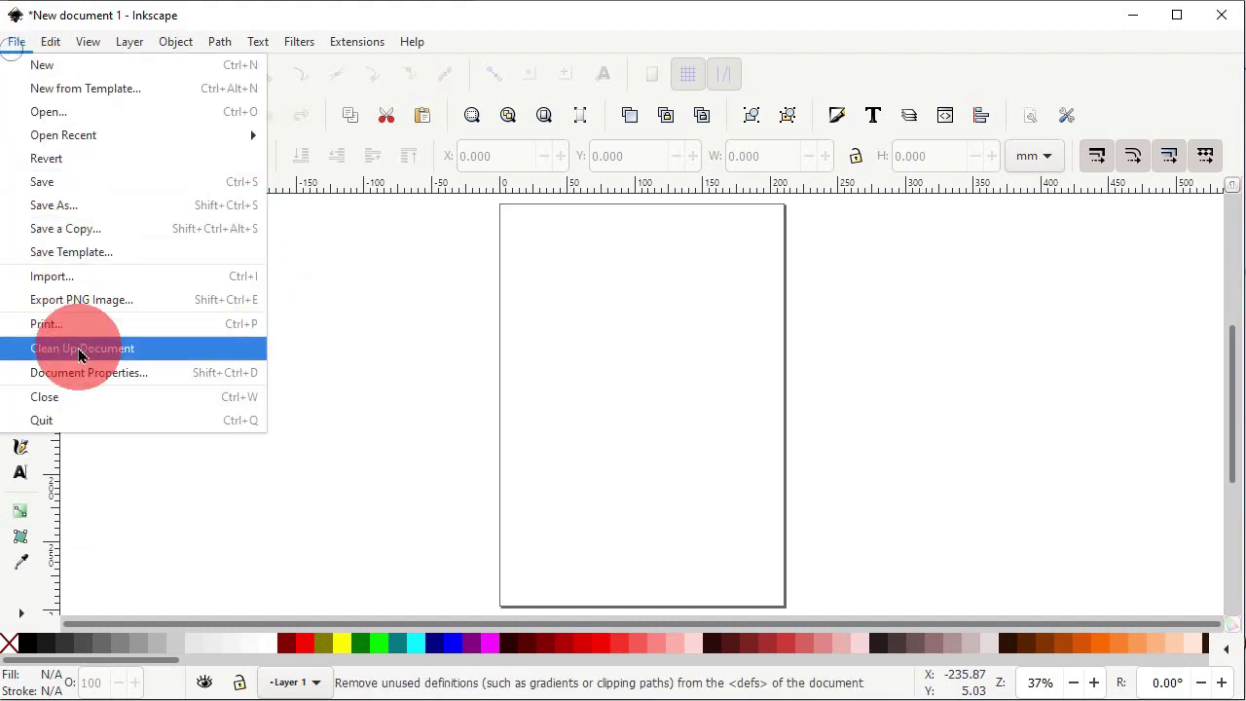
- Set display and page units to px and make the page 1280 × 720 px in Document Properties
left_click(83, 373)
left_click_drag(579, 368, 376, 49)
left_click(374, 166)
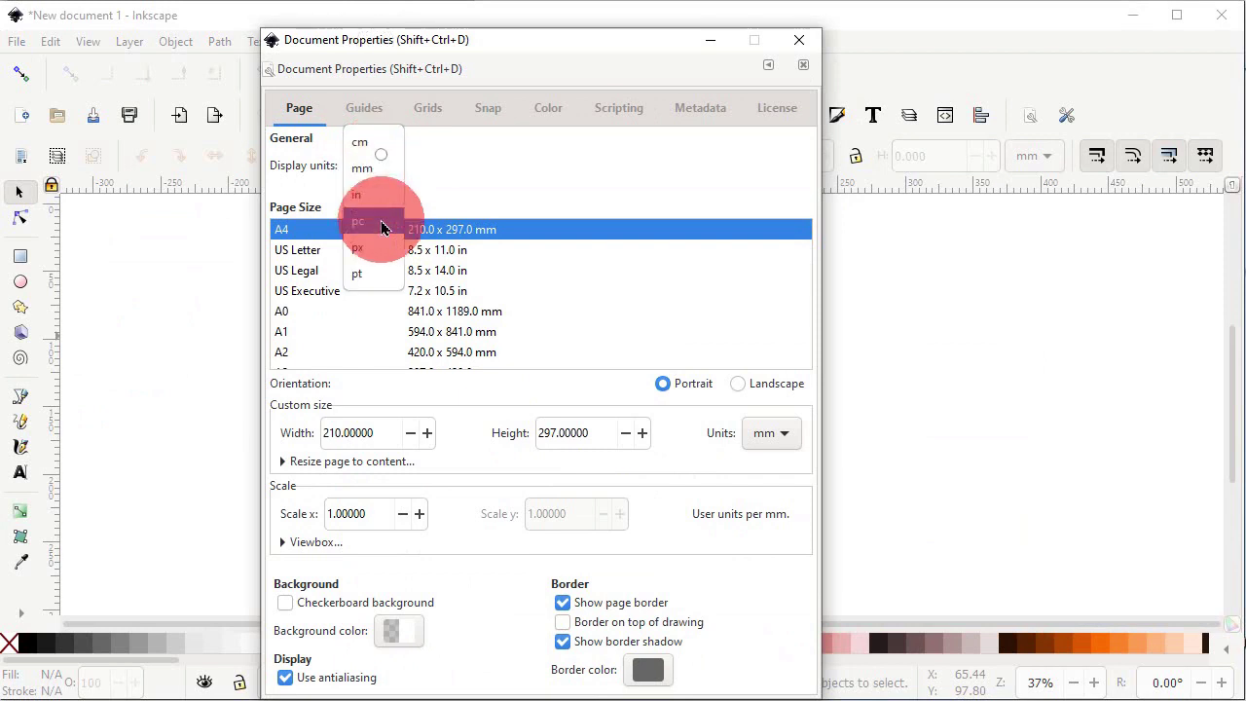
left_click(380, 247)
left_click(789, 433)
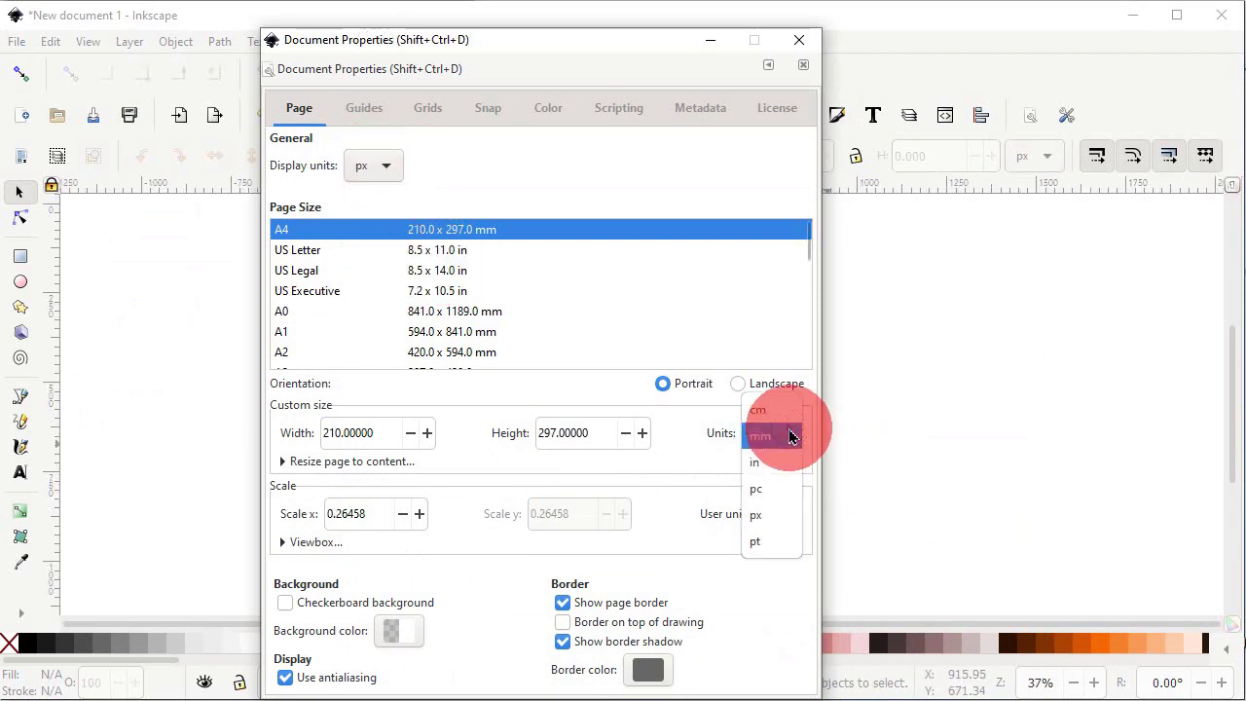
left_click(789, 516)
left_click_drag(384, 426, 296, 426)
type("1280")
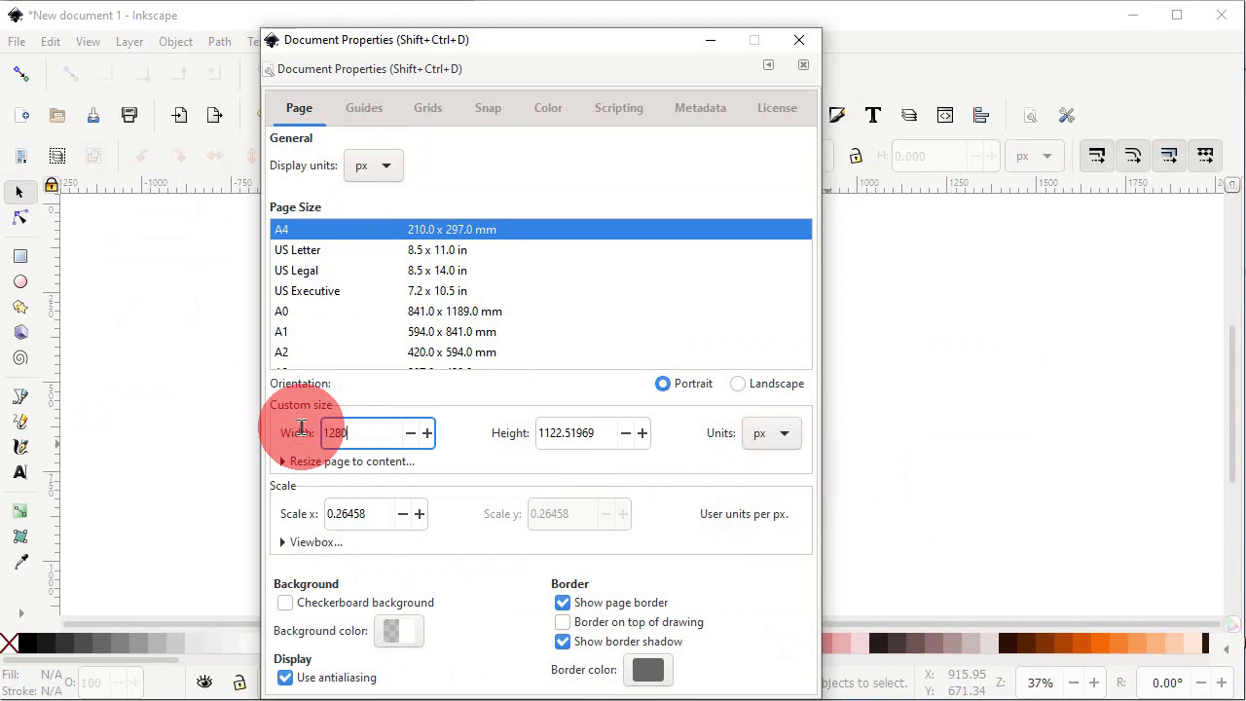
left_click_drag(607, 430, 489, 426)
type("720")
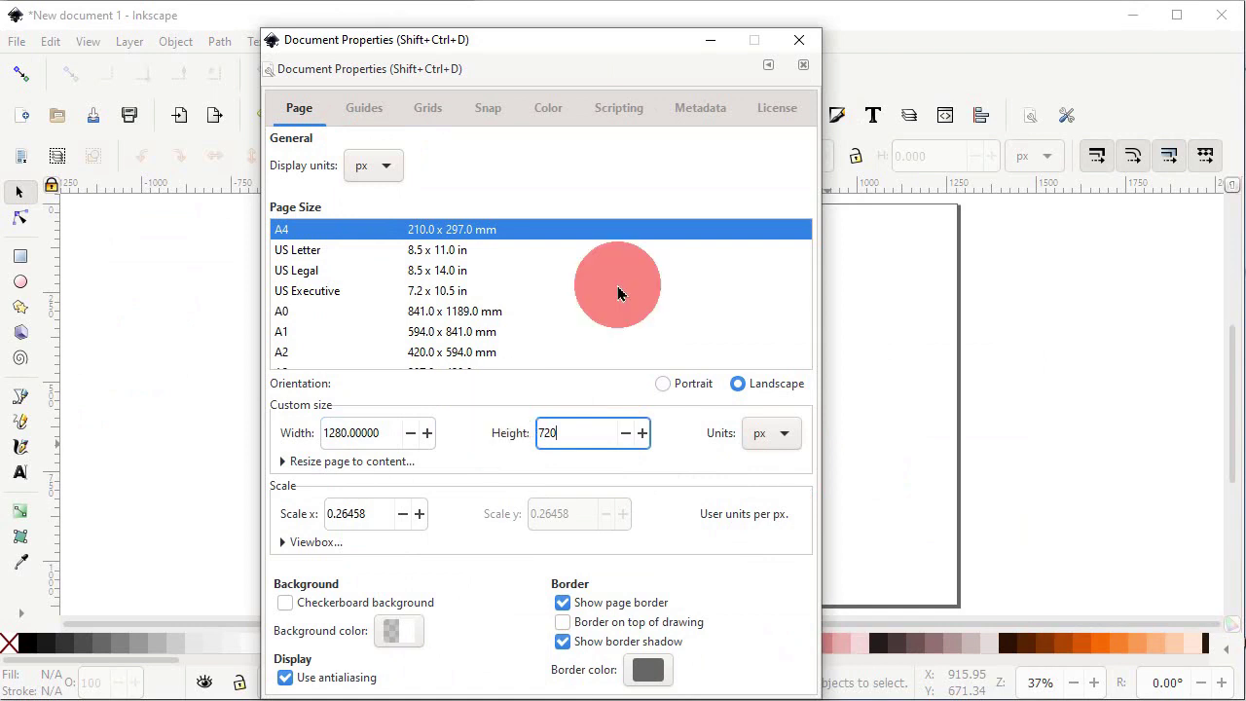
left_click(795, 49)
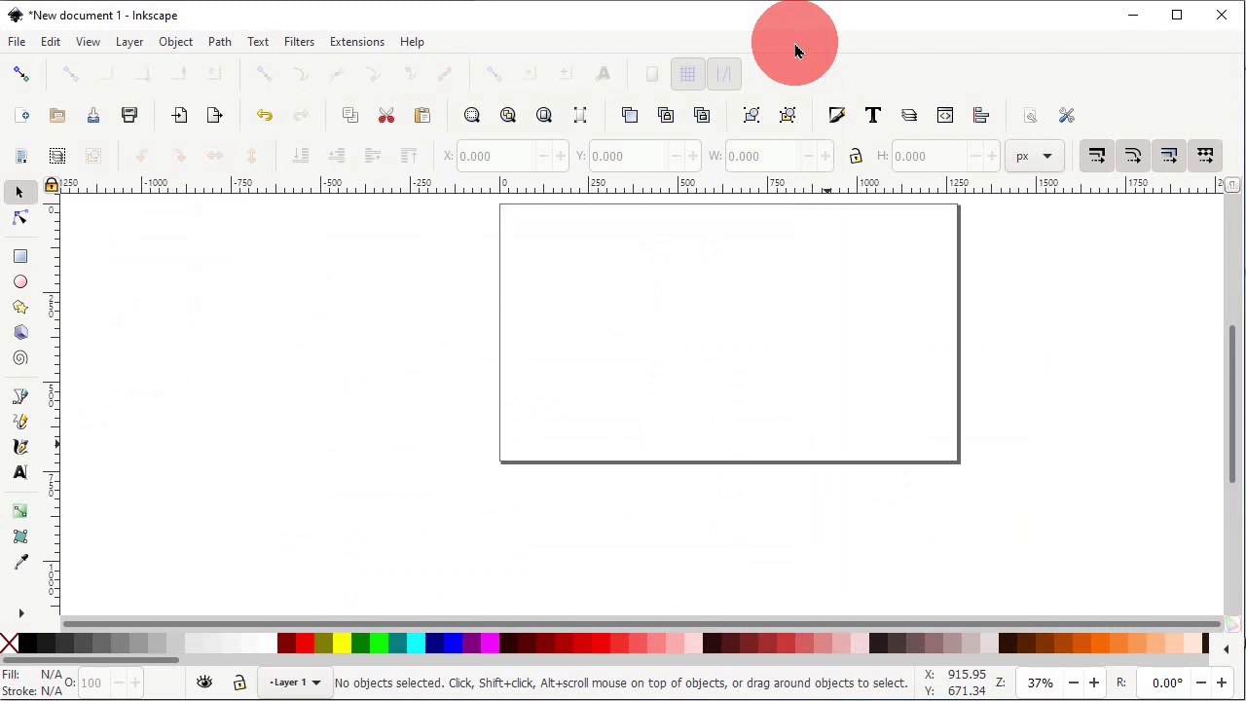
- Dock the Fill and Stroke and Align and Distribute panels, then zoom to fit the page
left_click(837, 116)
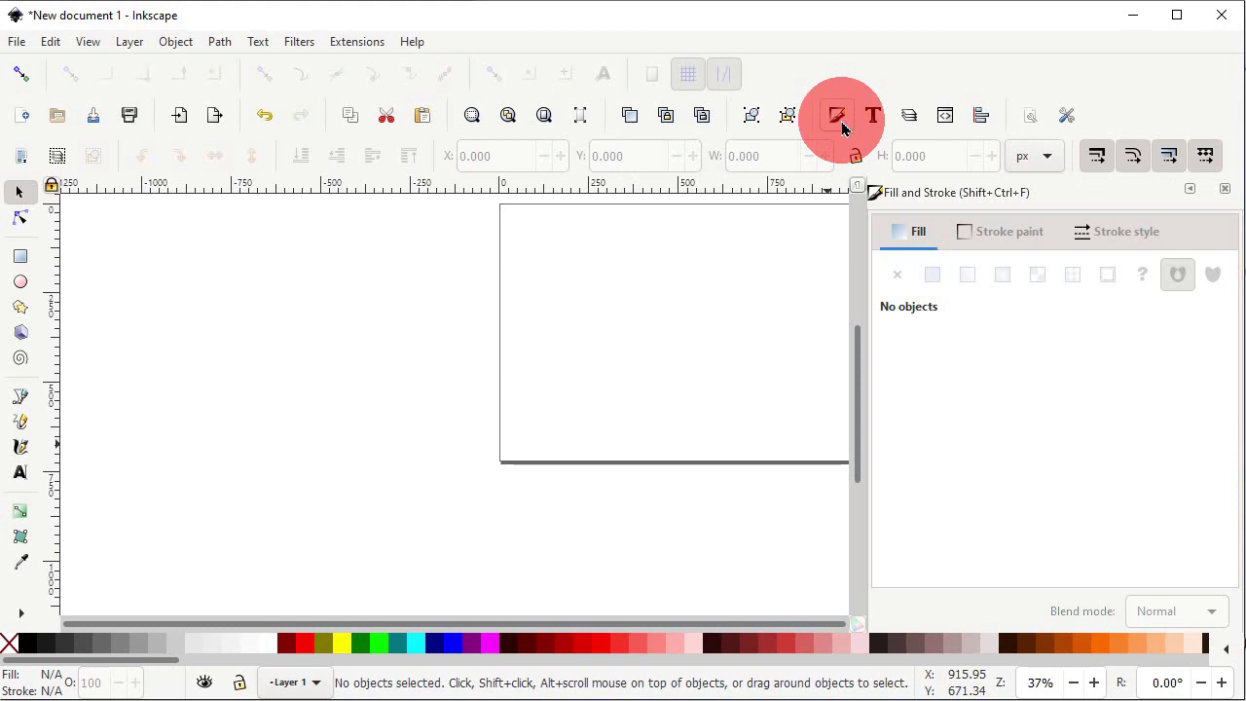
left_click(978, 127)
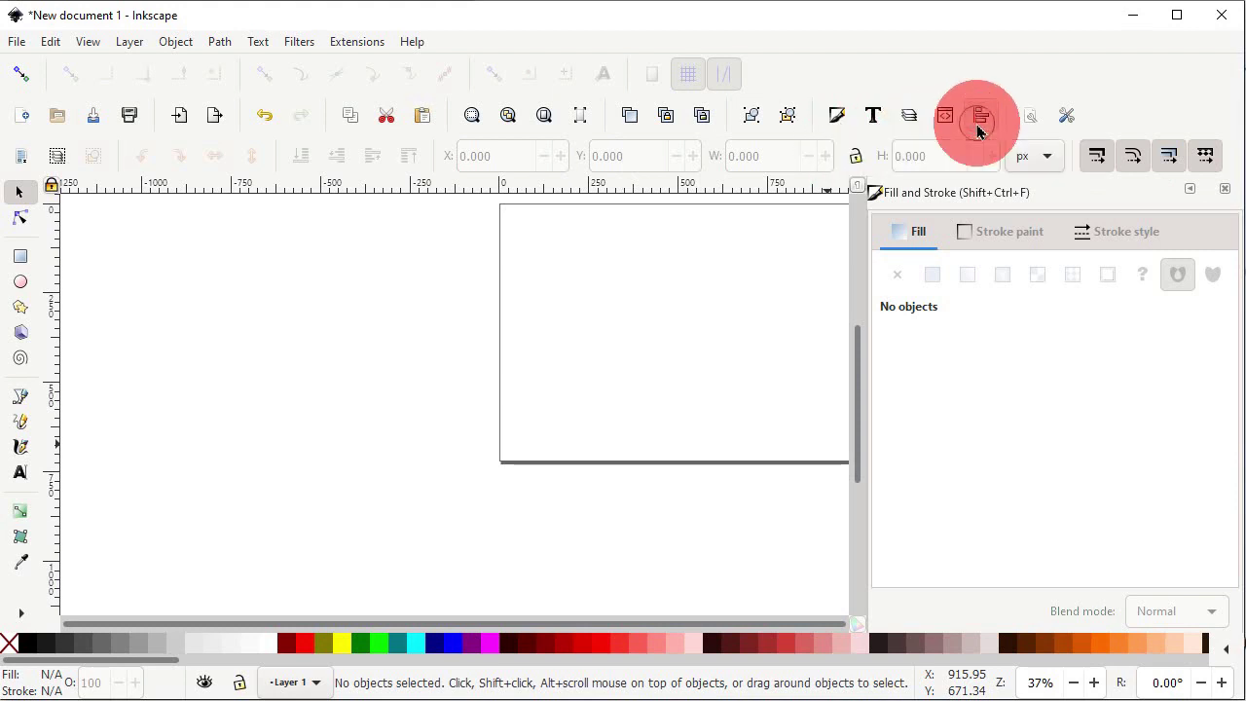
left_click(985, 210)
left_click(986, 343)
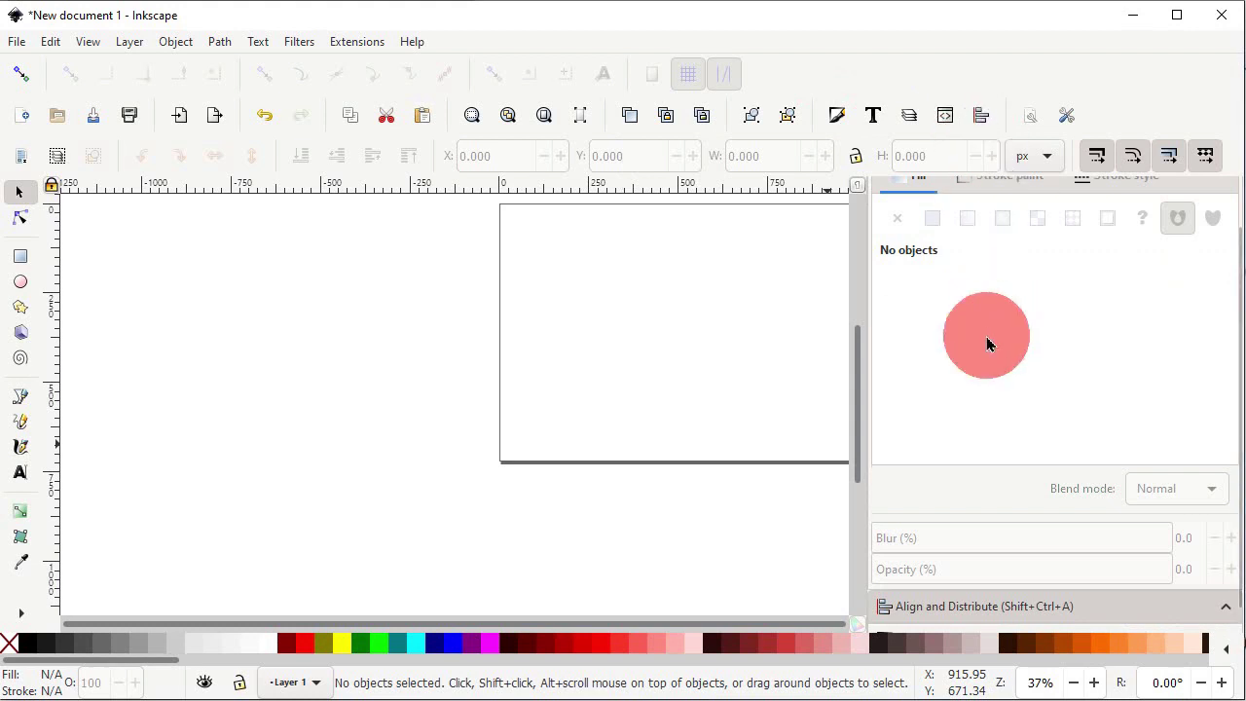
scroll(987, 342, "down", 1)
left_click(940, 580)
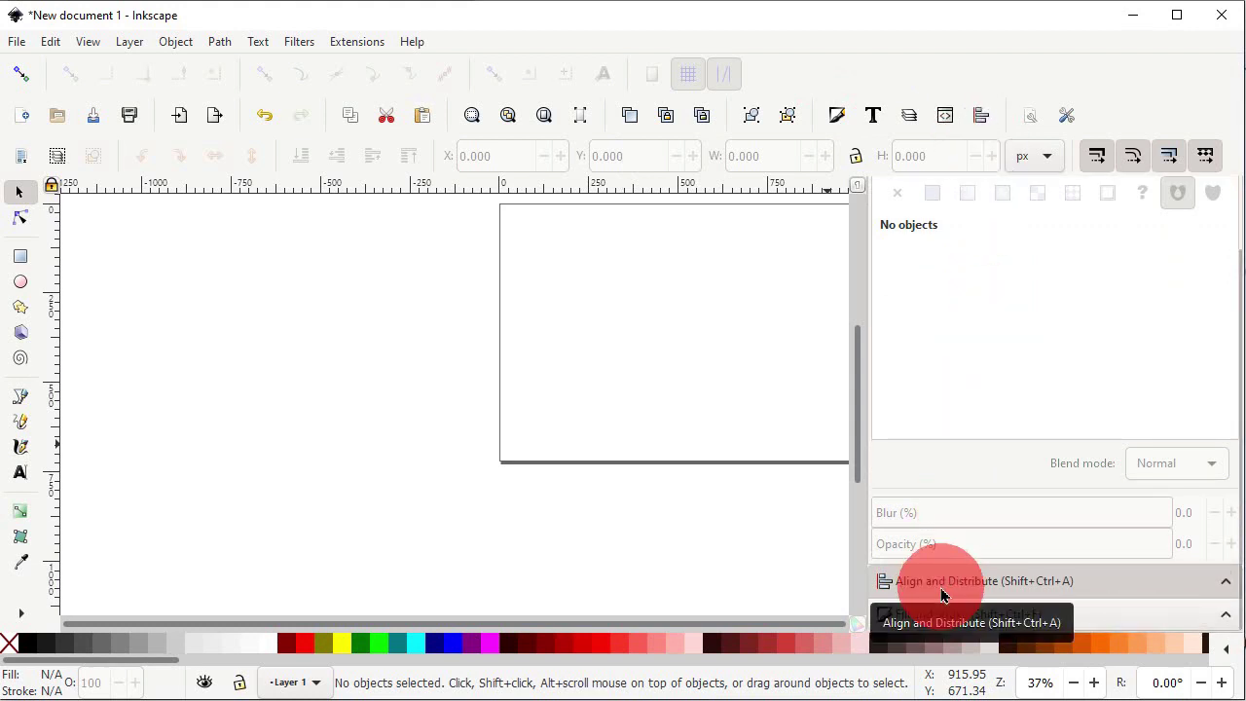
left_click(932, 458)
left_click(931, 375)
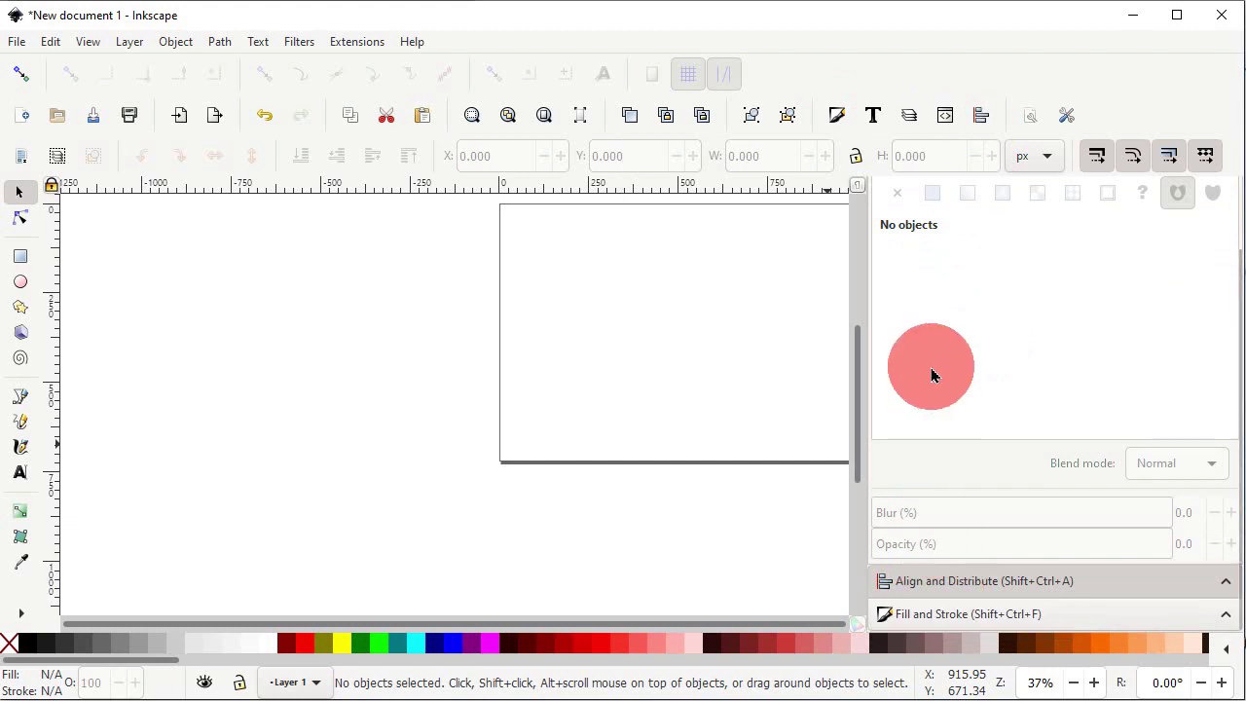
left_click(544, 117)
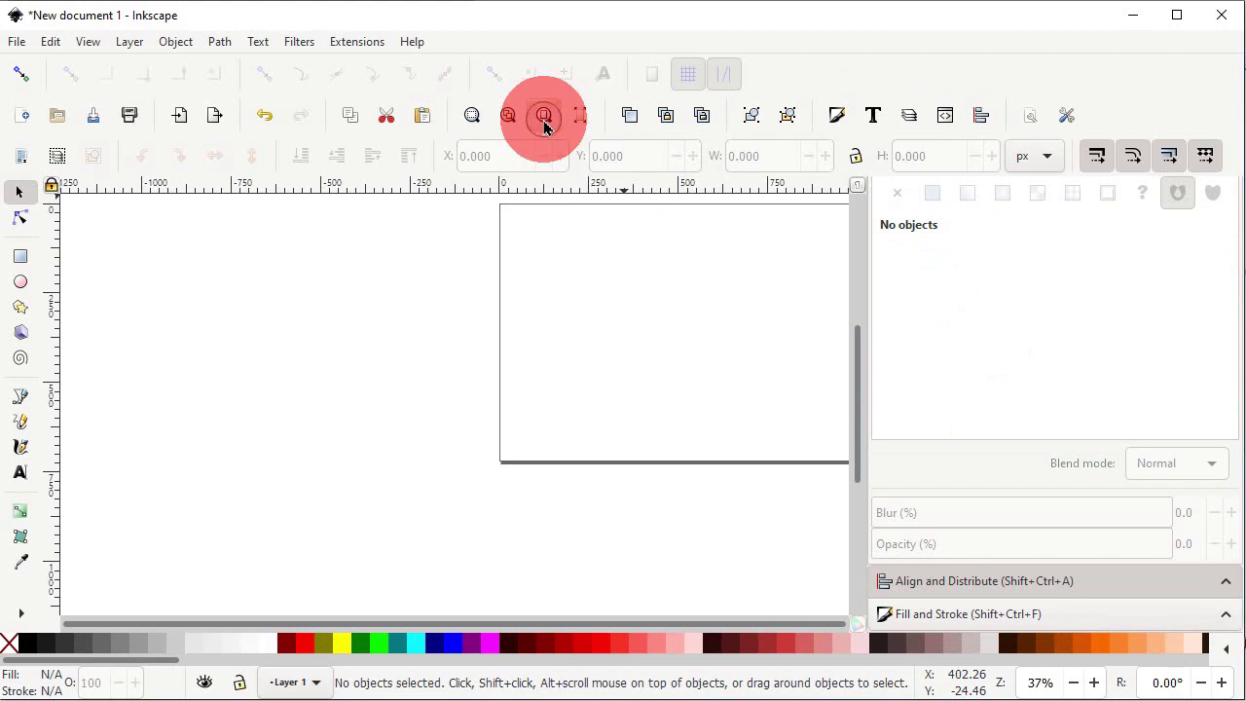
- Draw an upright triangle with the Star/Polygon tool in Polygon mode with 3 corners
left_click(19, 309)
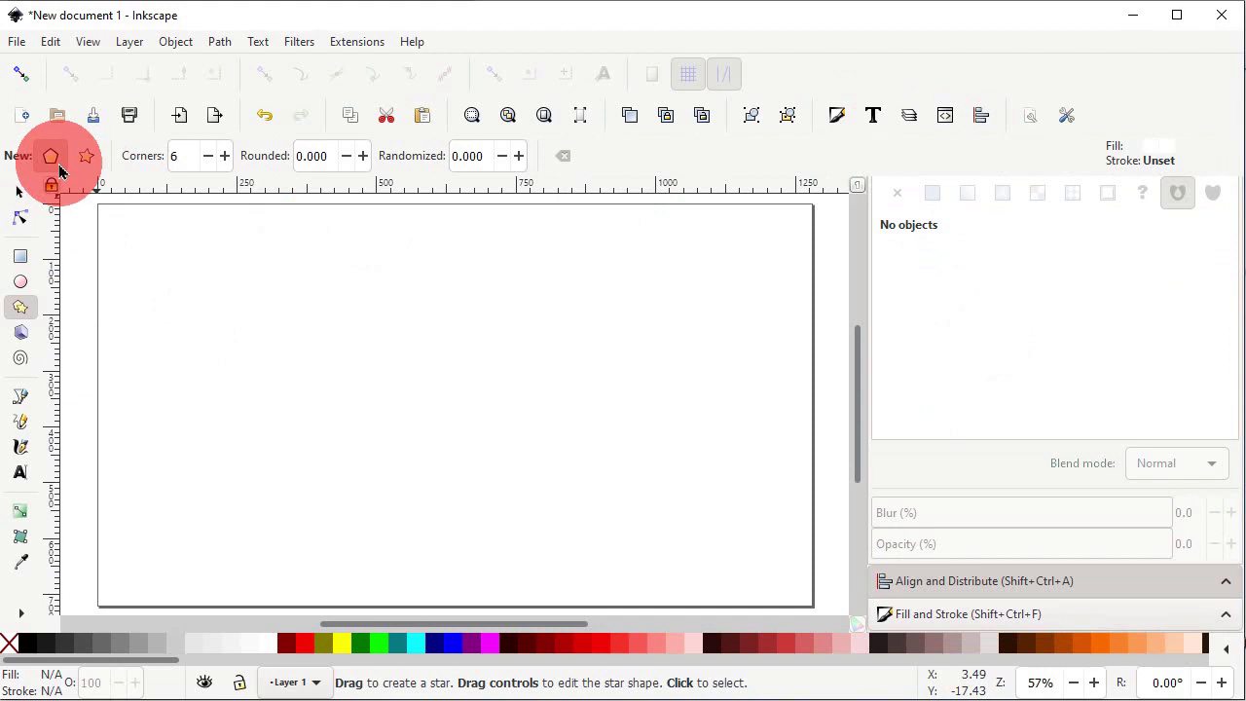
left_click(54, 158)
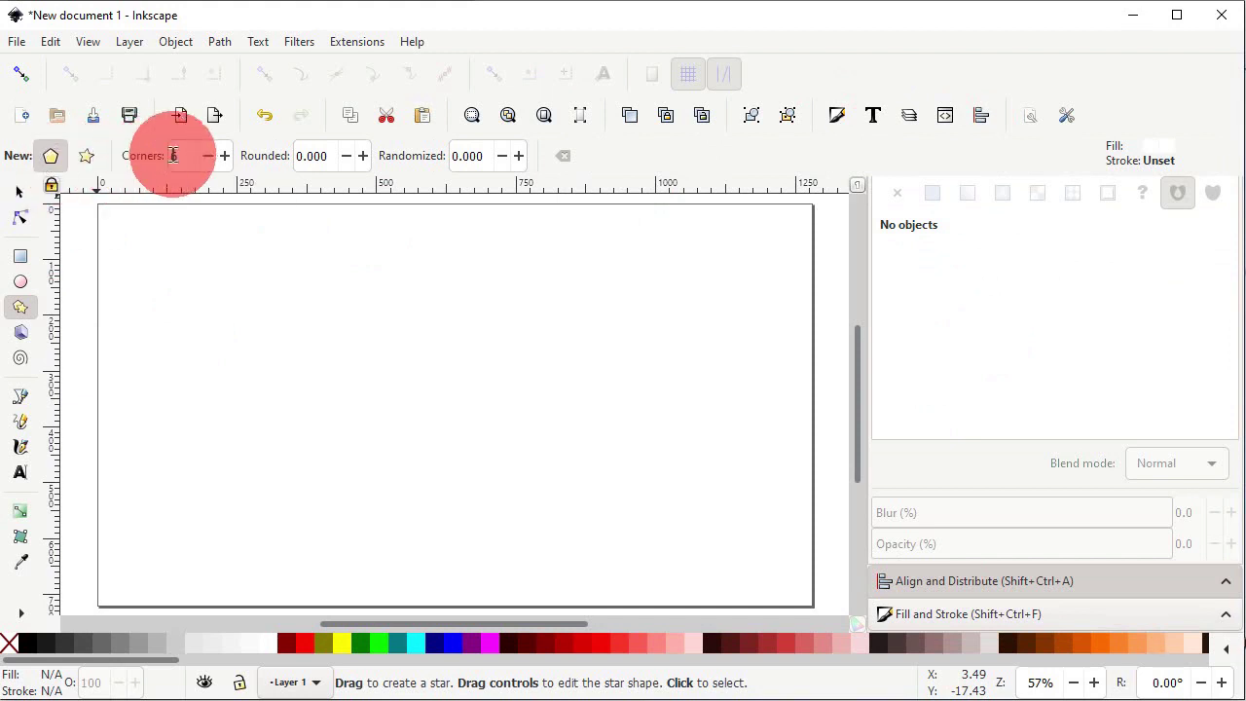
left_click_drag(180, 155, 154, 156)
type("3")
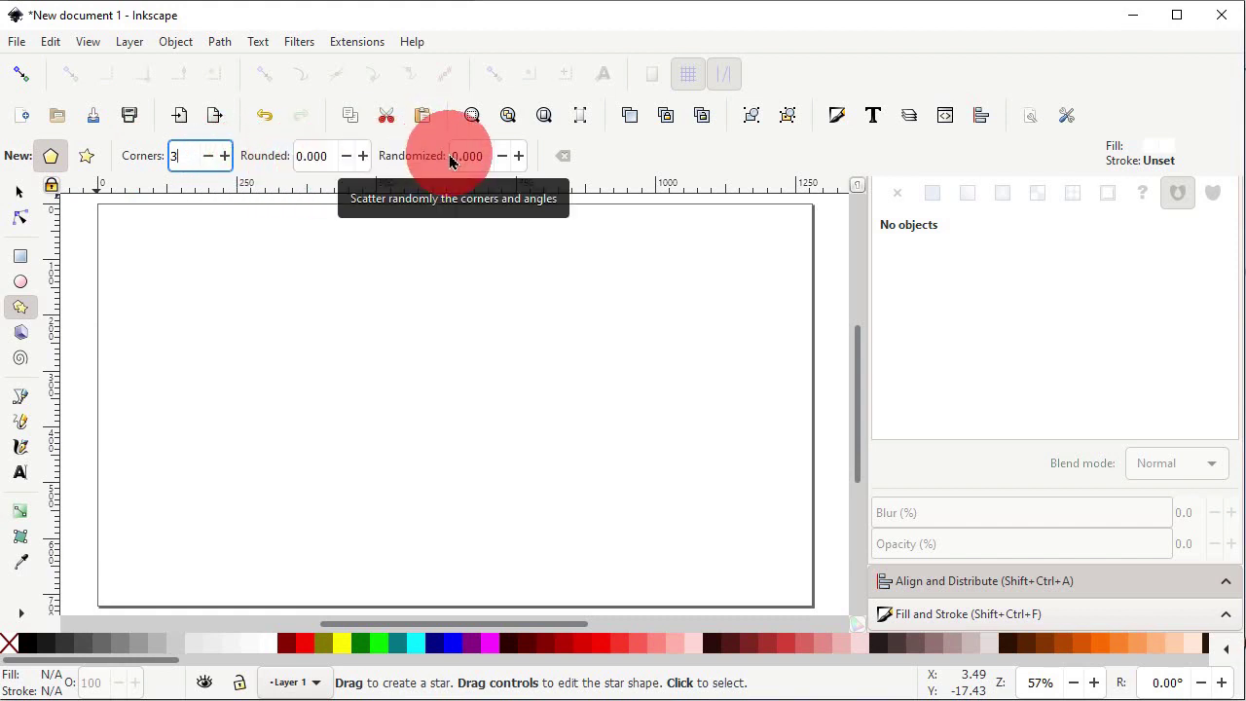
left_click(416, 493, "ctrl")
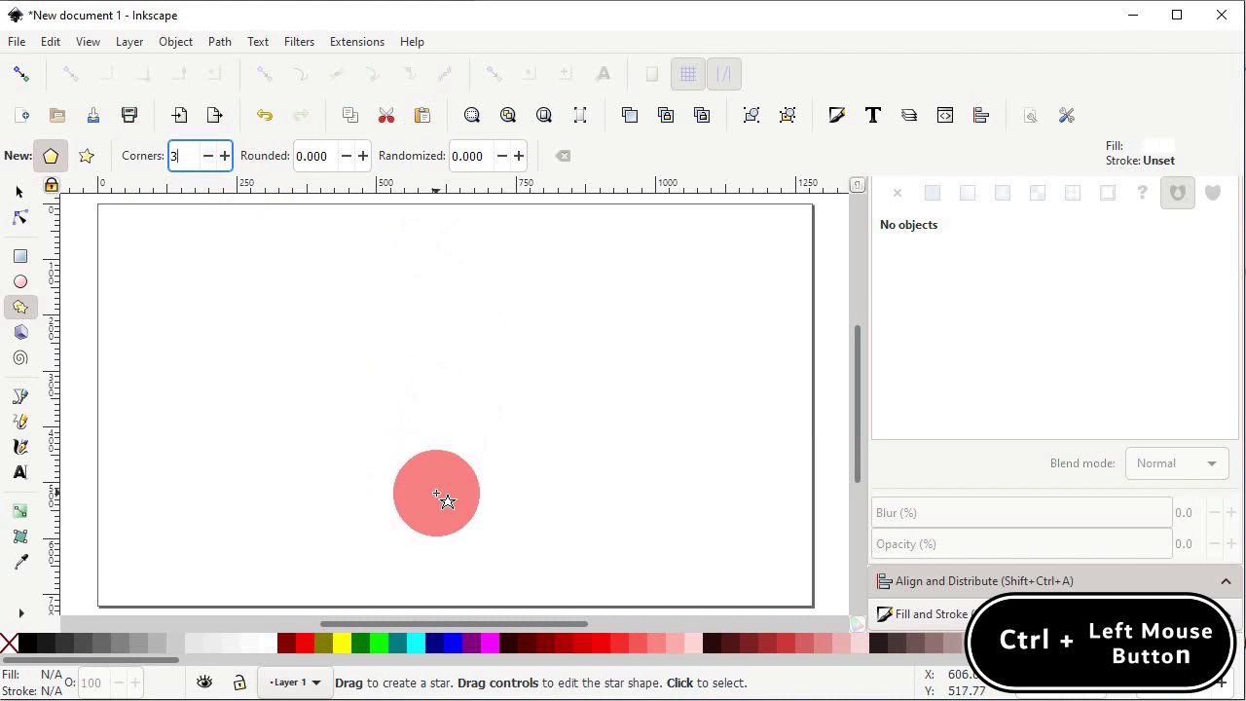
left_click_drag(438, 495, 445, 289)
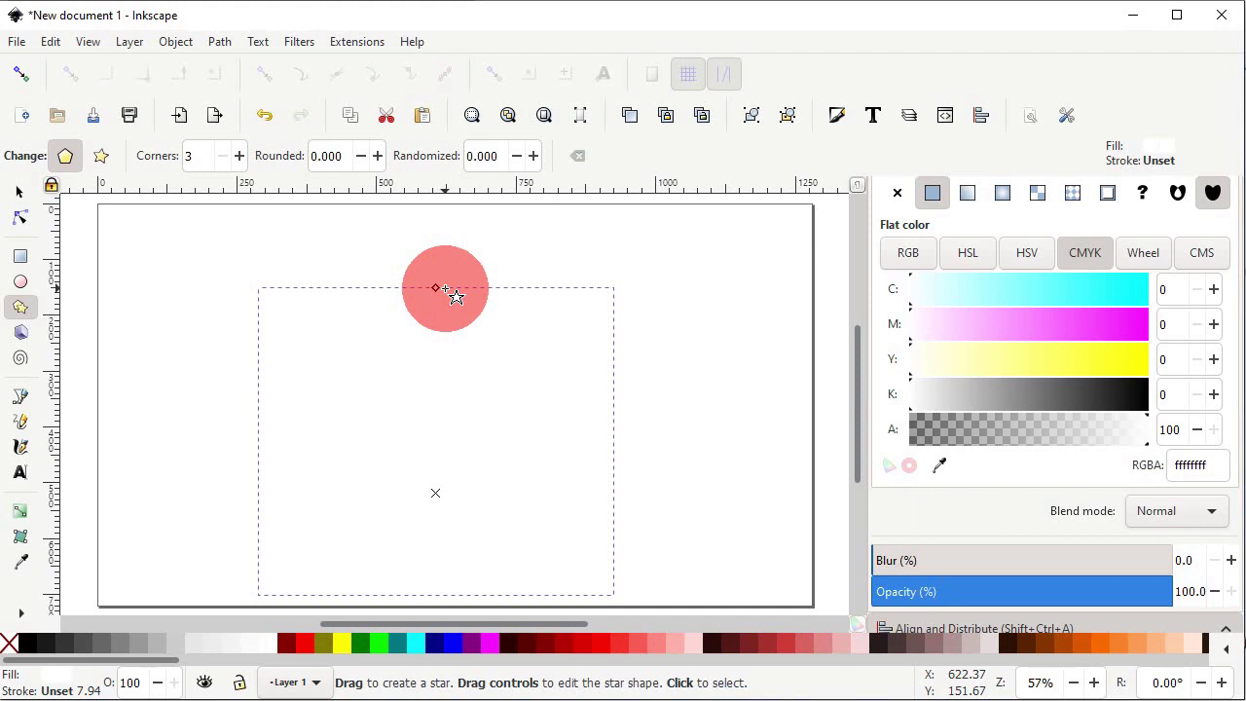
- Fill the triangle red, scale it proportionally to 400 px tall, and move it up
left_click(615, 643)
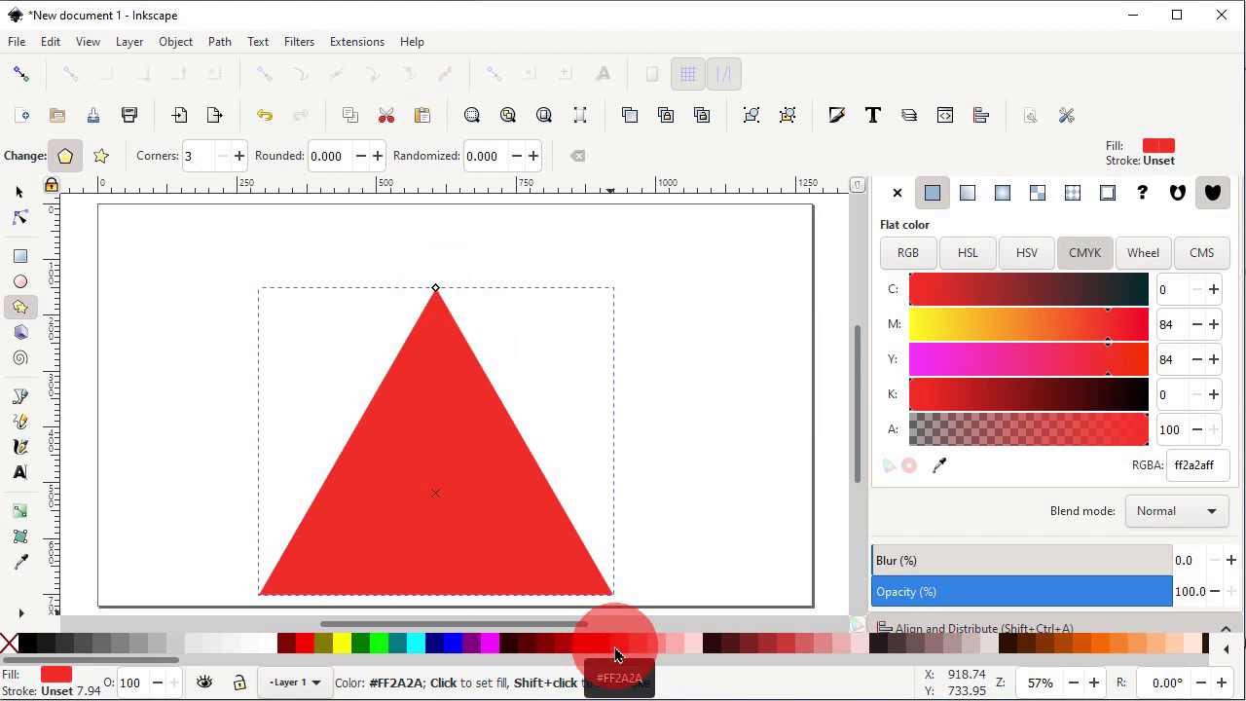
left_click(19, 194)
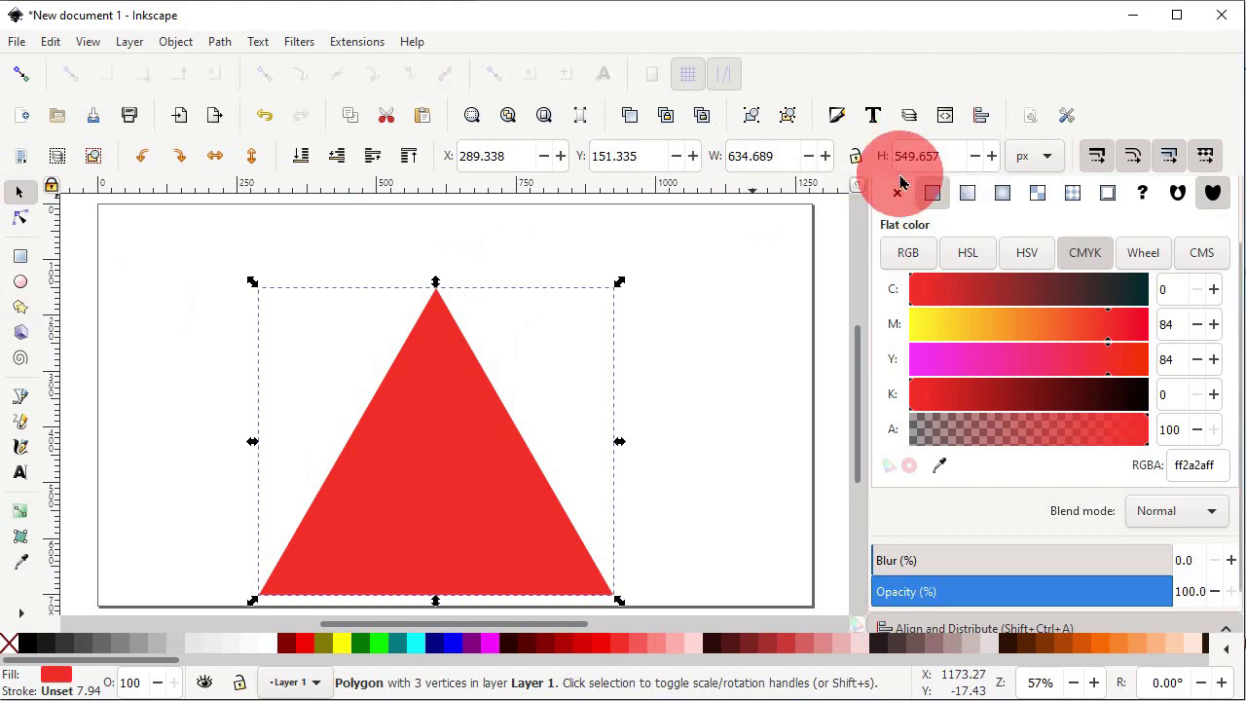
left_click(859, 162)
left_click(863, 169)
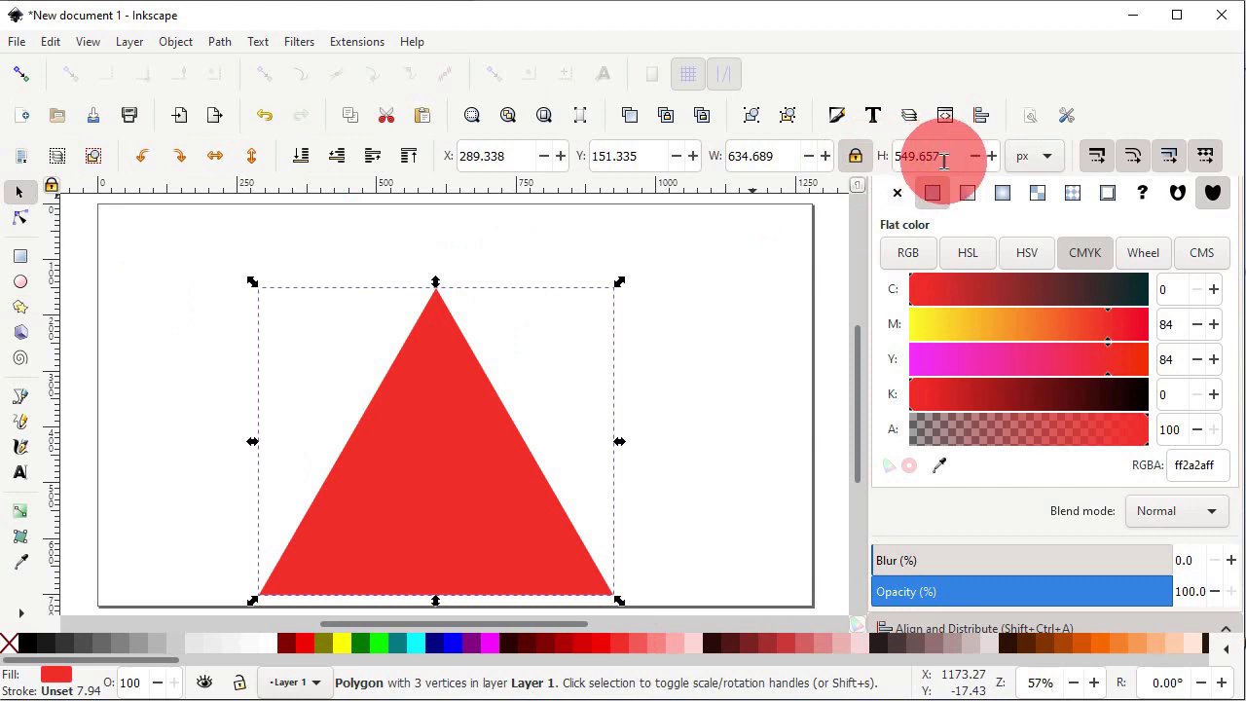
left_click_drag(942, 159, 895, 159)
type("400")
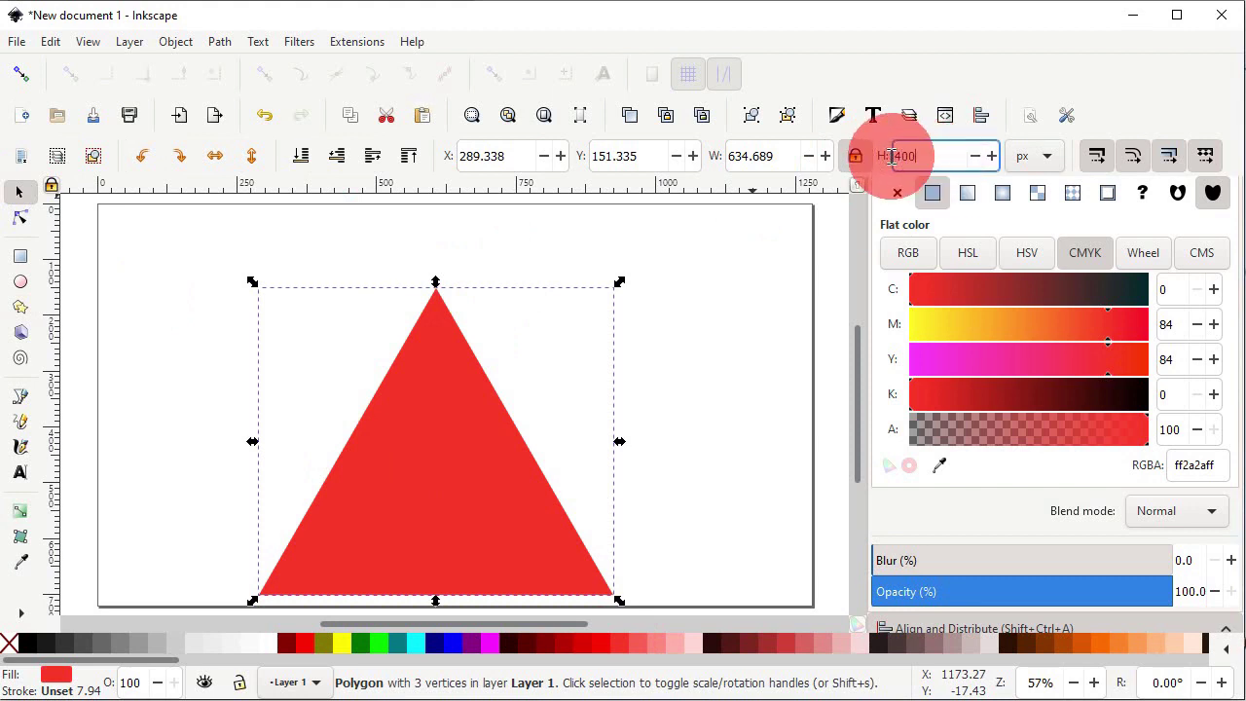
key("Return")
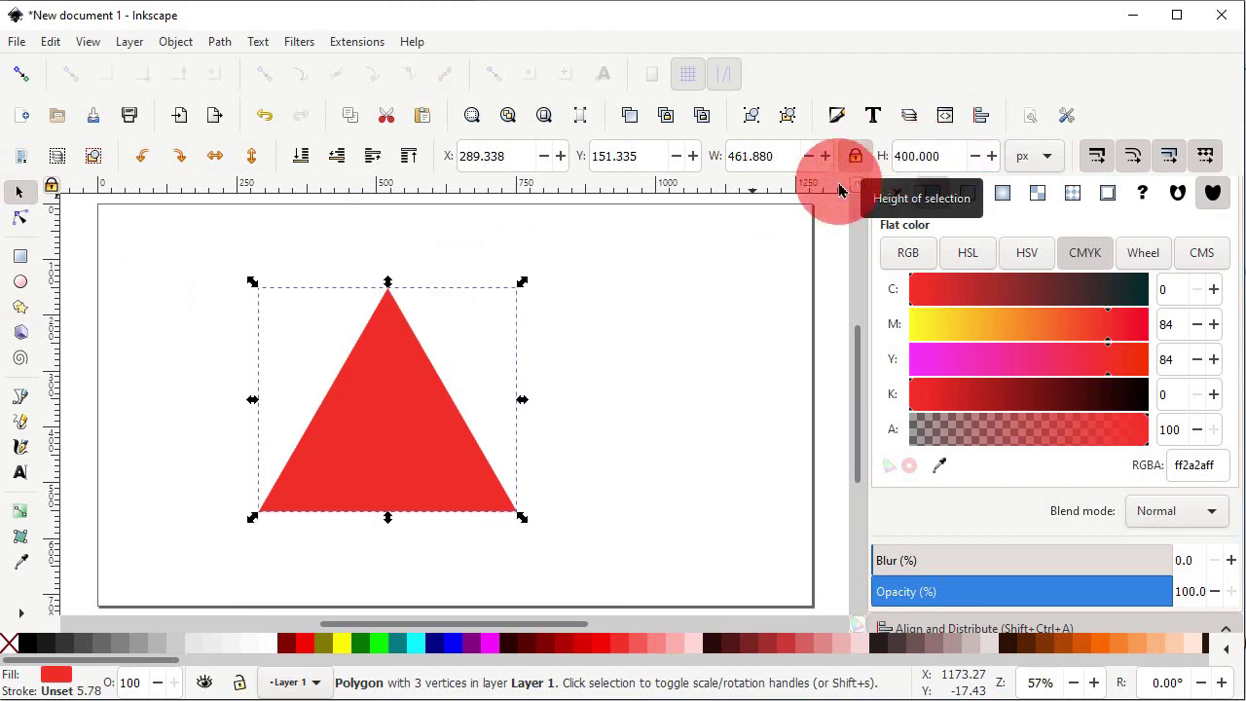
left_click_drag(394, 397, 458, 348)
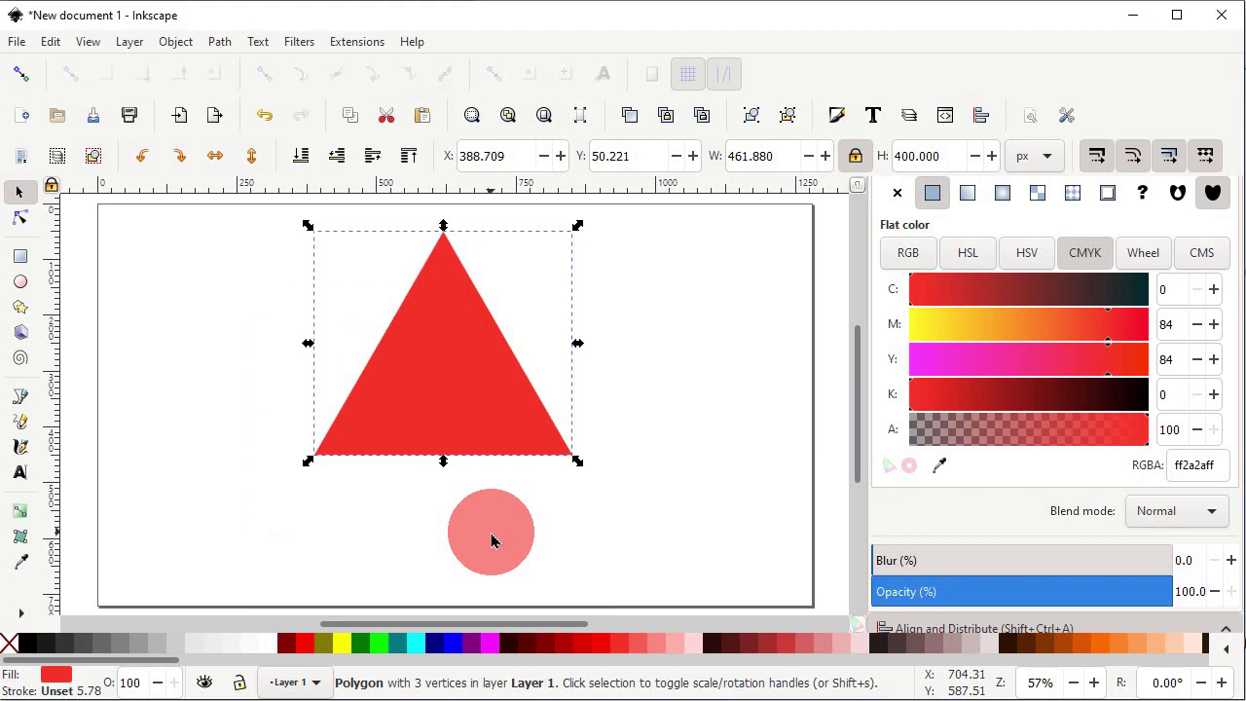
- Remove the triangle's fill and give it a near-black outline
left_click(9, 645)
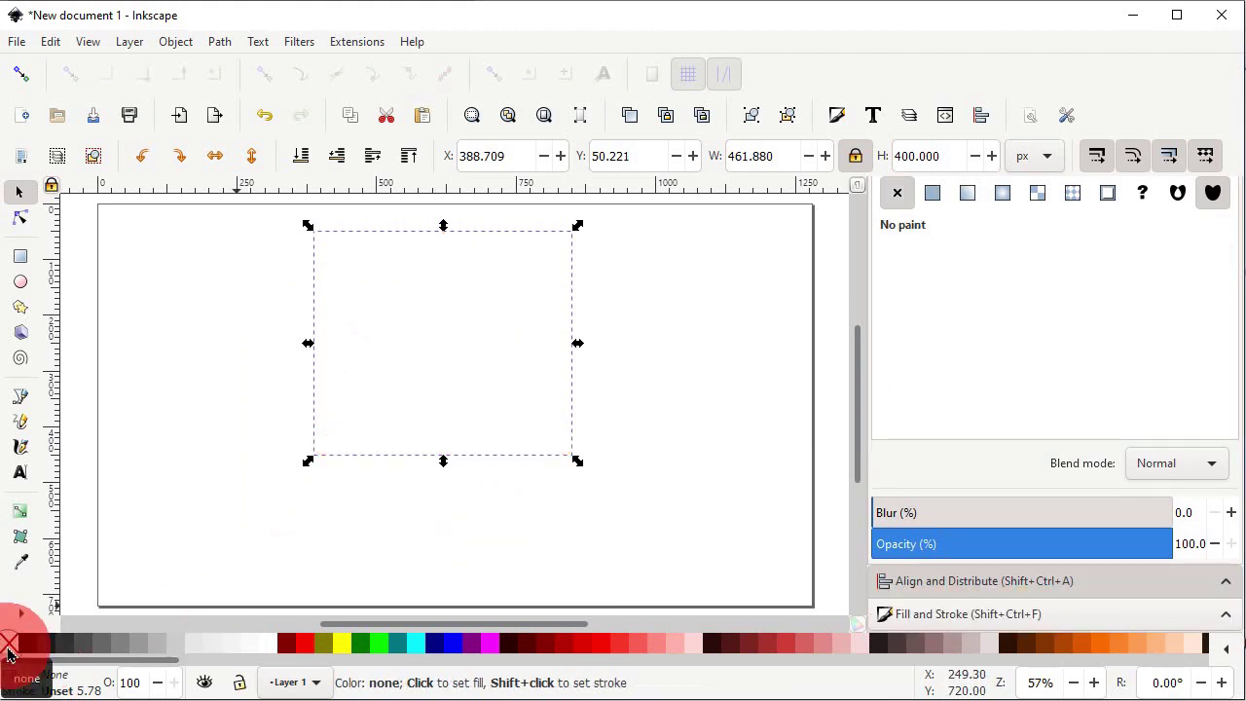
left_click(9, 652, "shift")
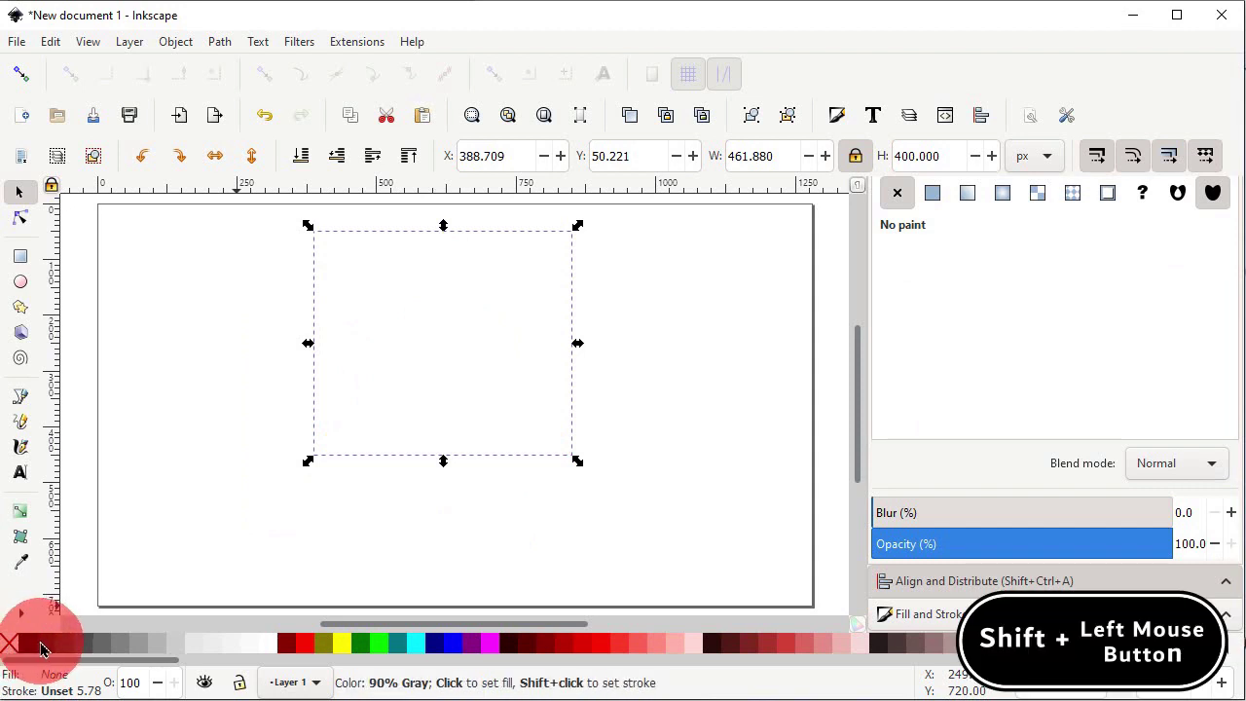
left_click(42, 650, "shift")
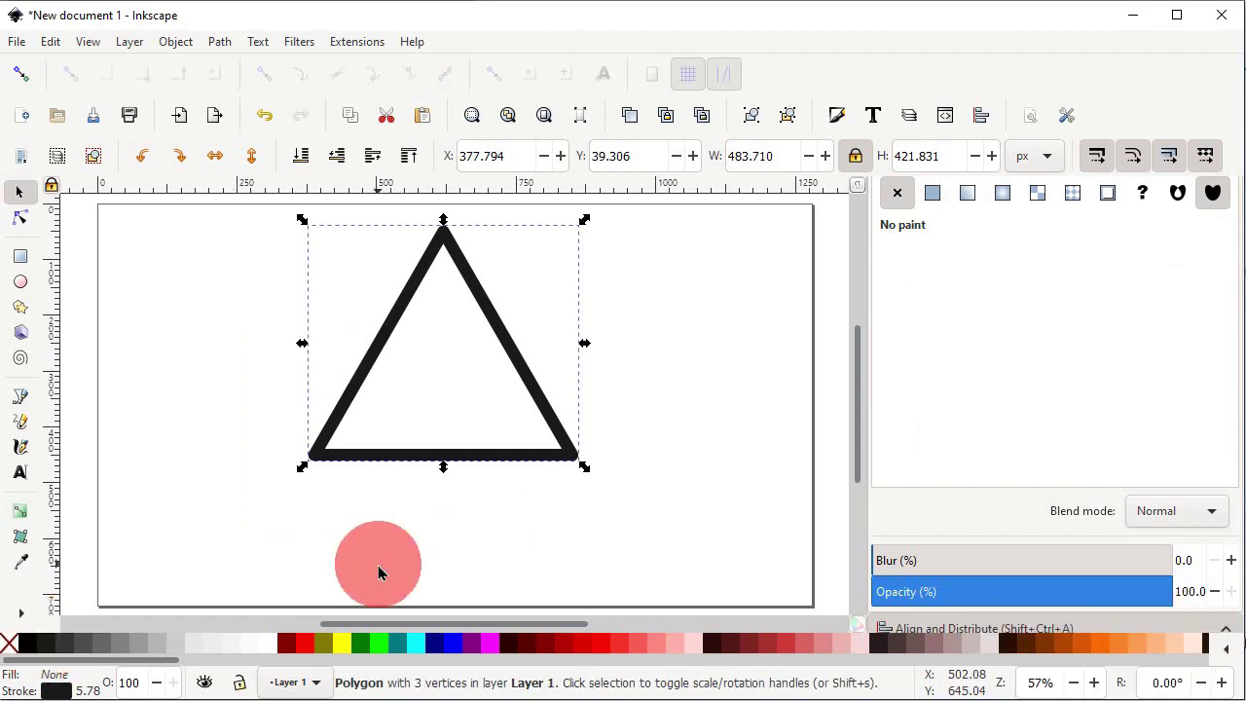
- Set the triangle's stroke width to 5 px
scroll(930, 451, "up", 3)
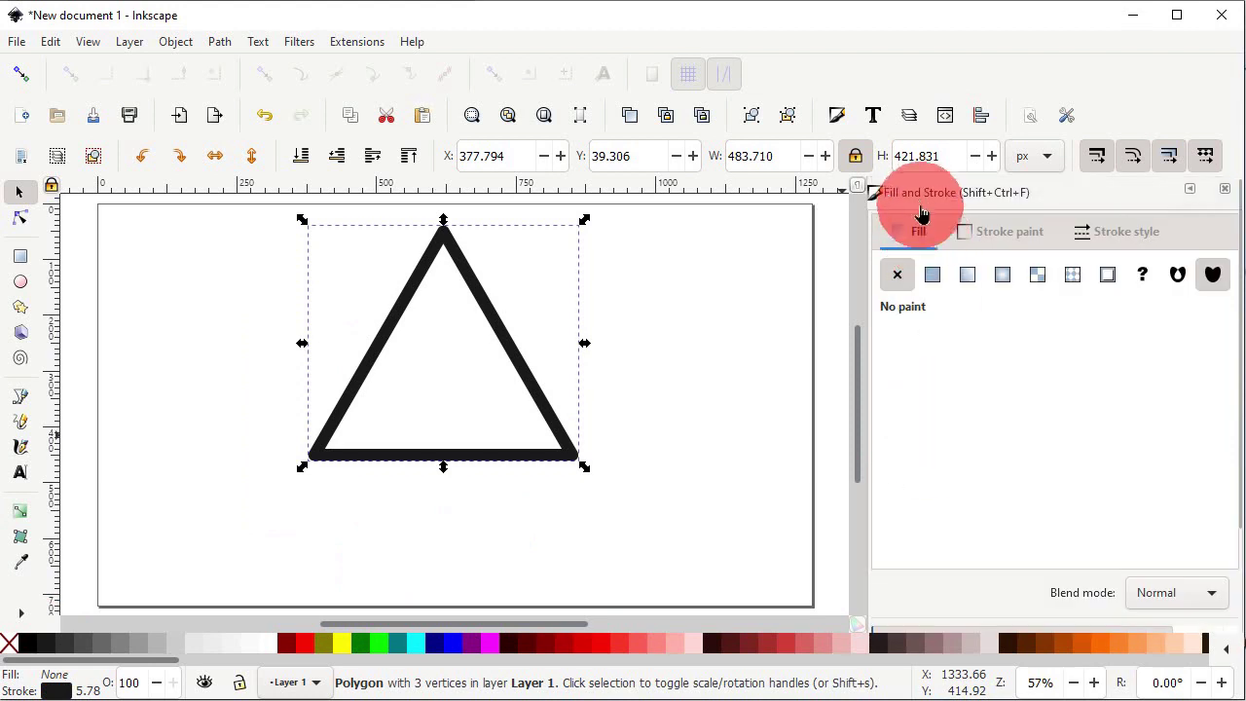
left_click(1110, 232)
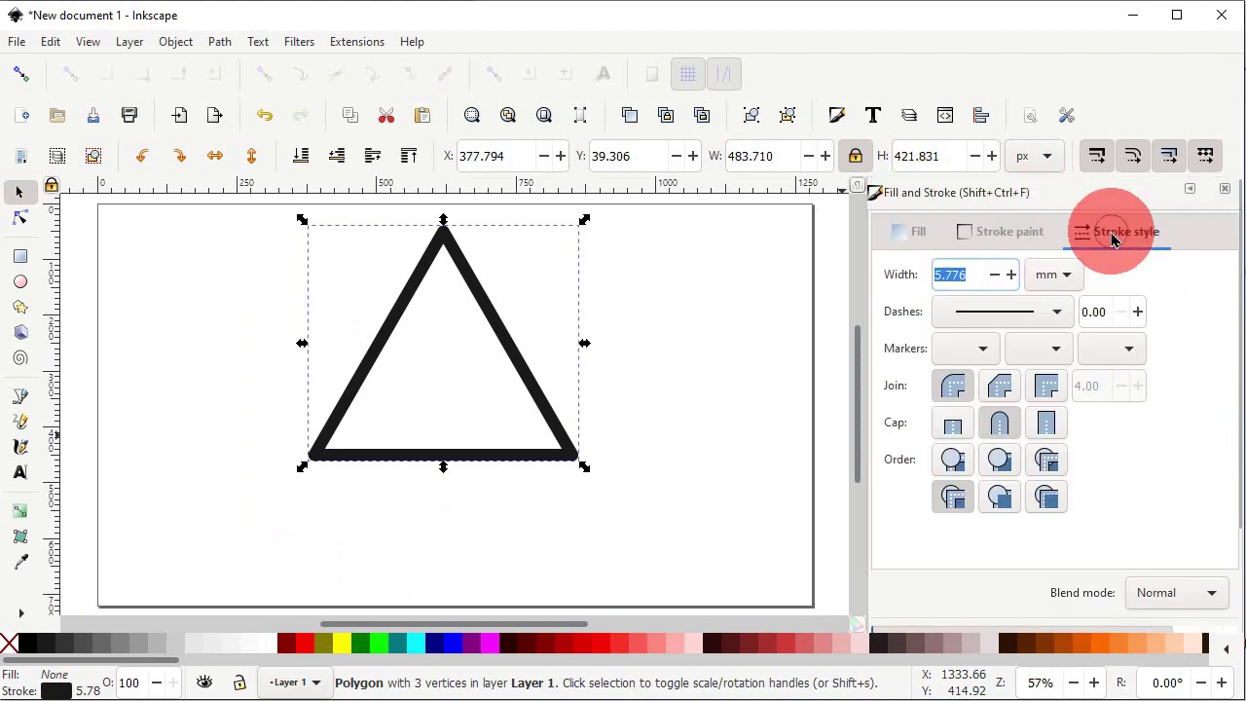
left_click(1059, 281)
left_click(1058, 358)
left_click_drag(973, 274, 917, 267)
type("5")
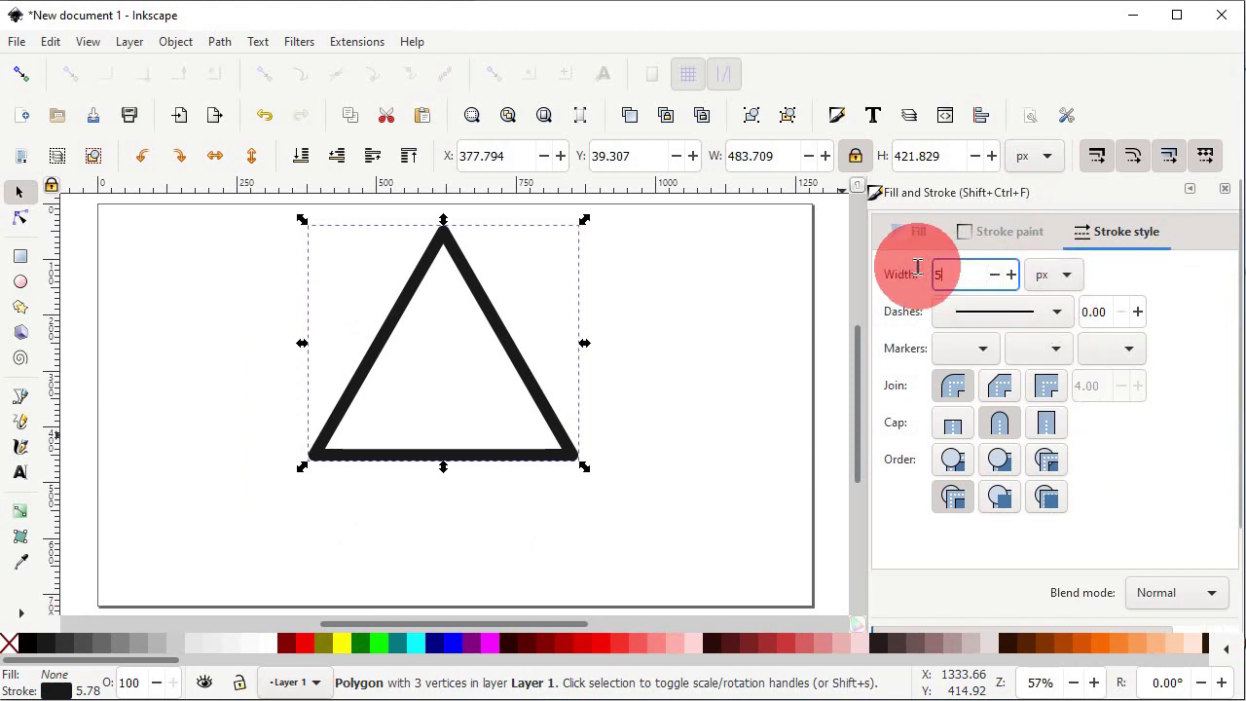
key("Return")
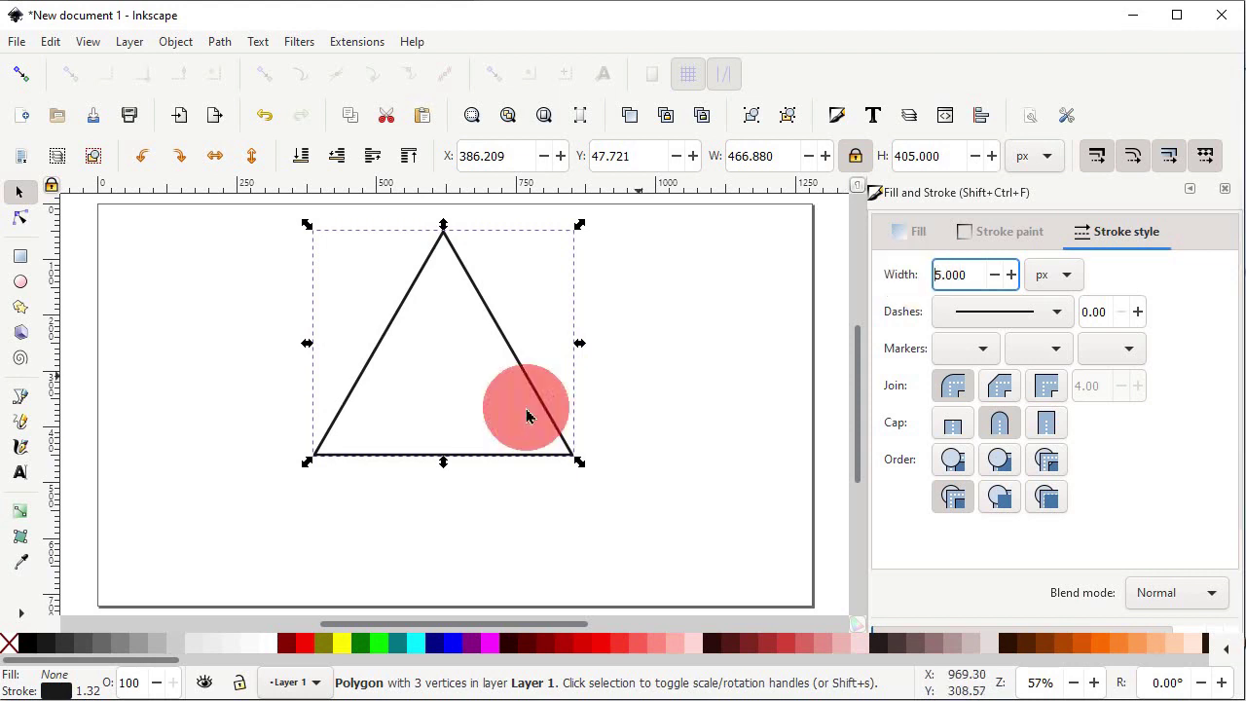
- Draw a straight horizontal line across the upper triangle with a 5 px stroke
left_click(32, 399)
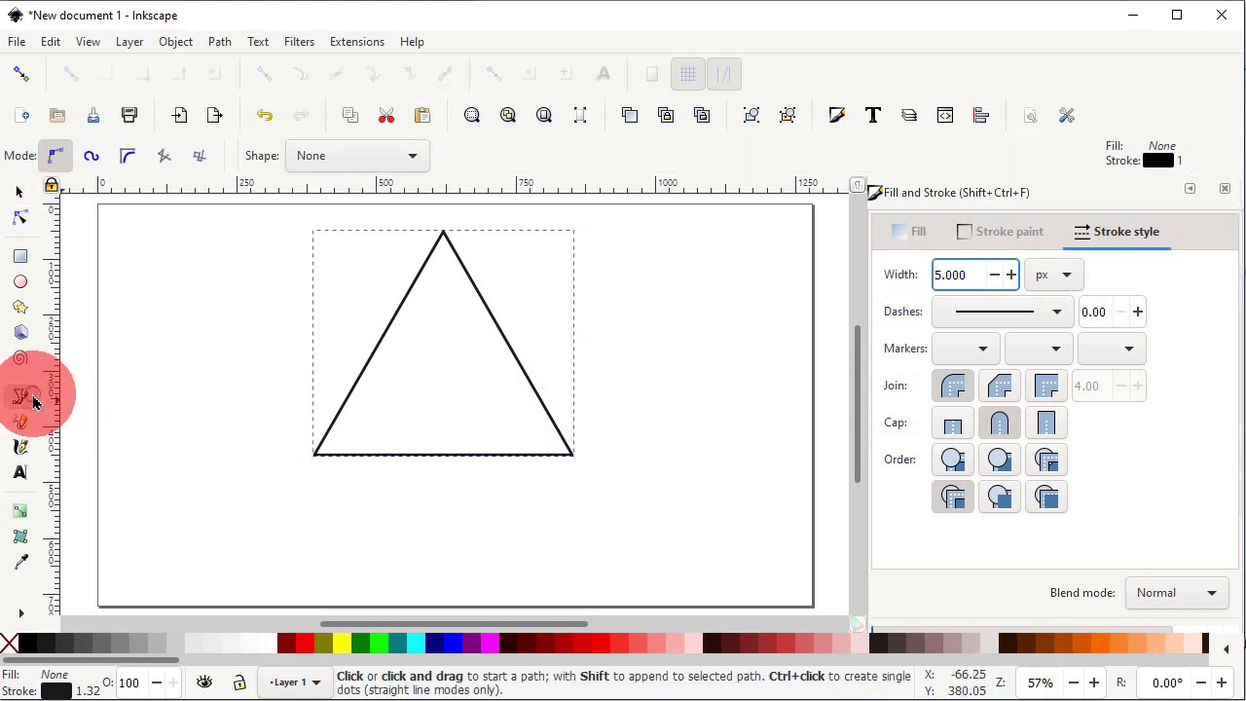
left_click(210, 275)
left_click(211, 276, "ctrl")
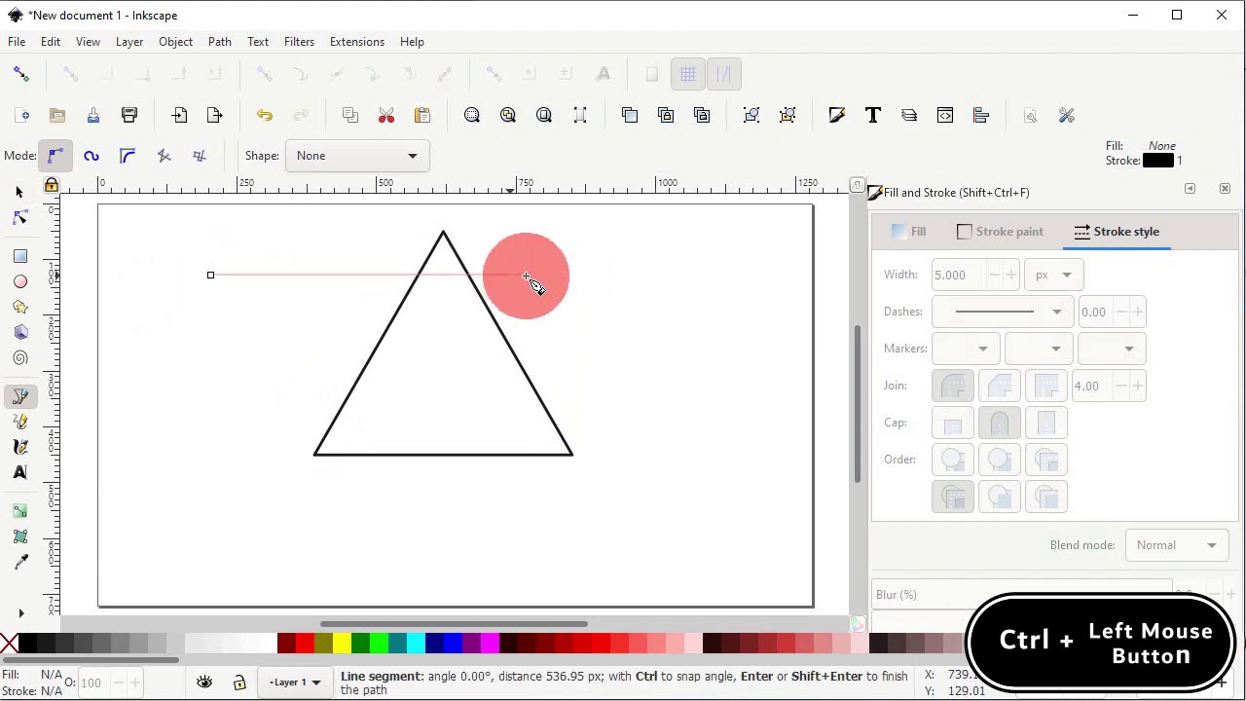
left_click(643, 277, "ctrl")
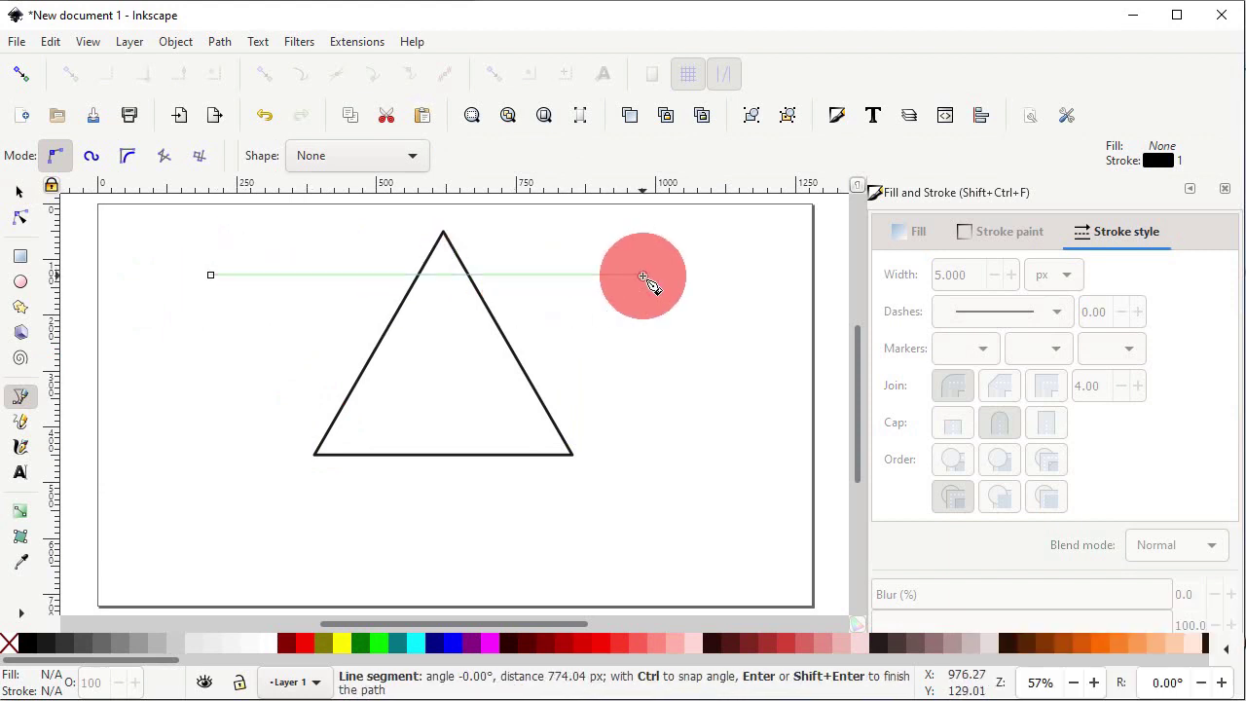
key("Return")
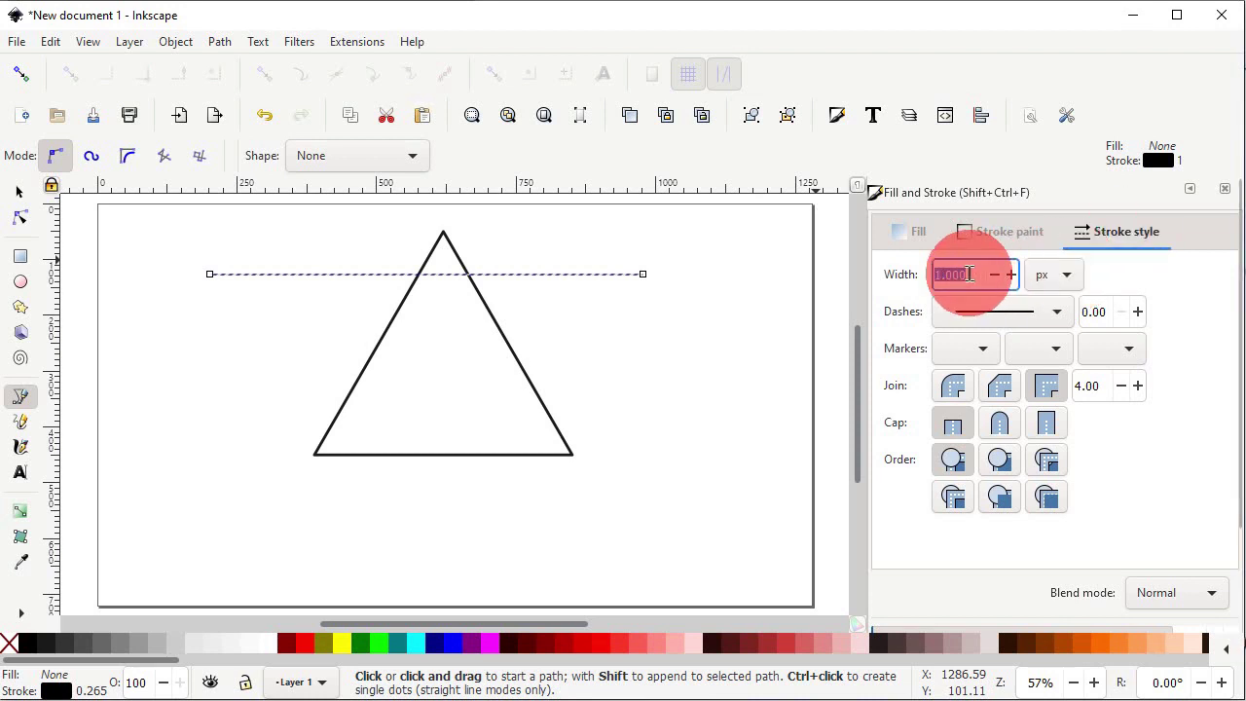
type("5")
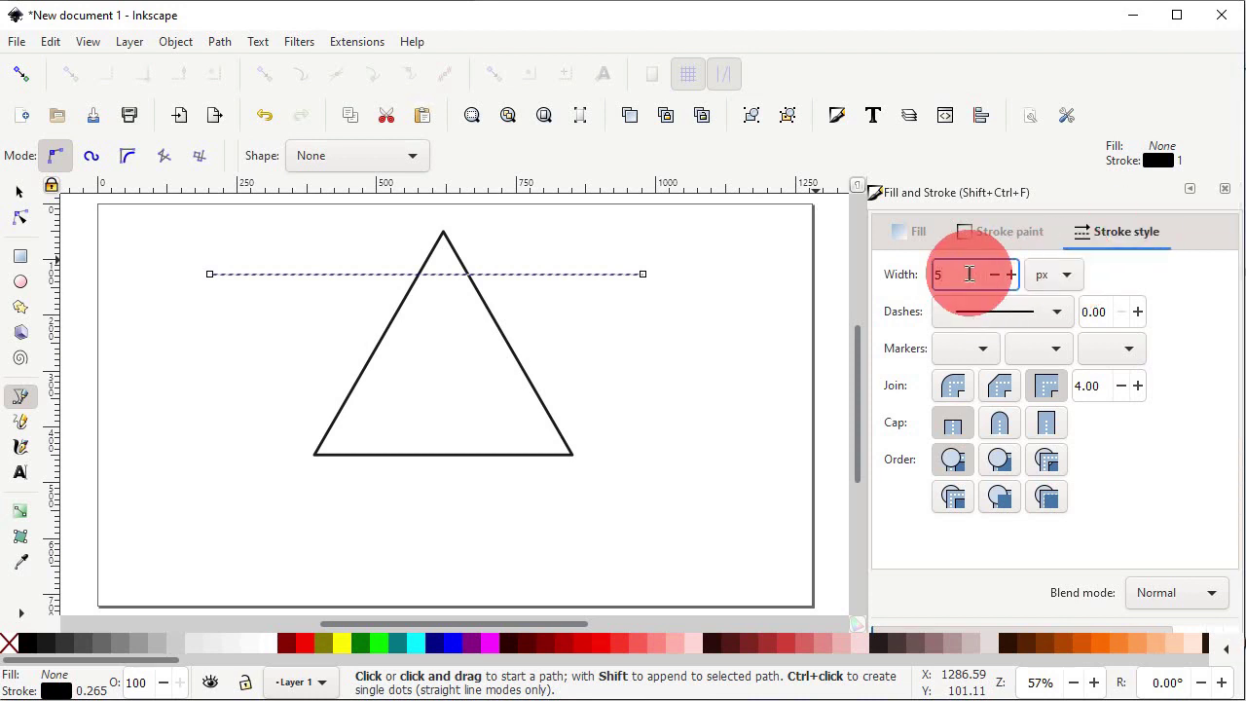
key("Return")
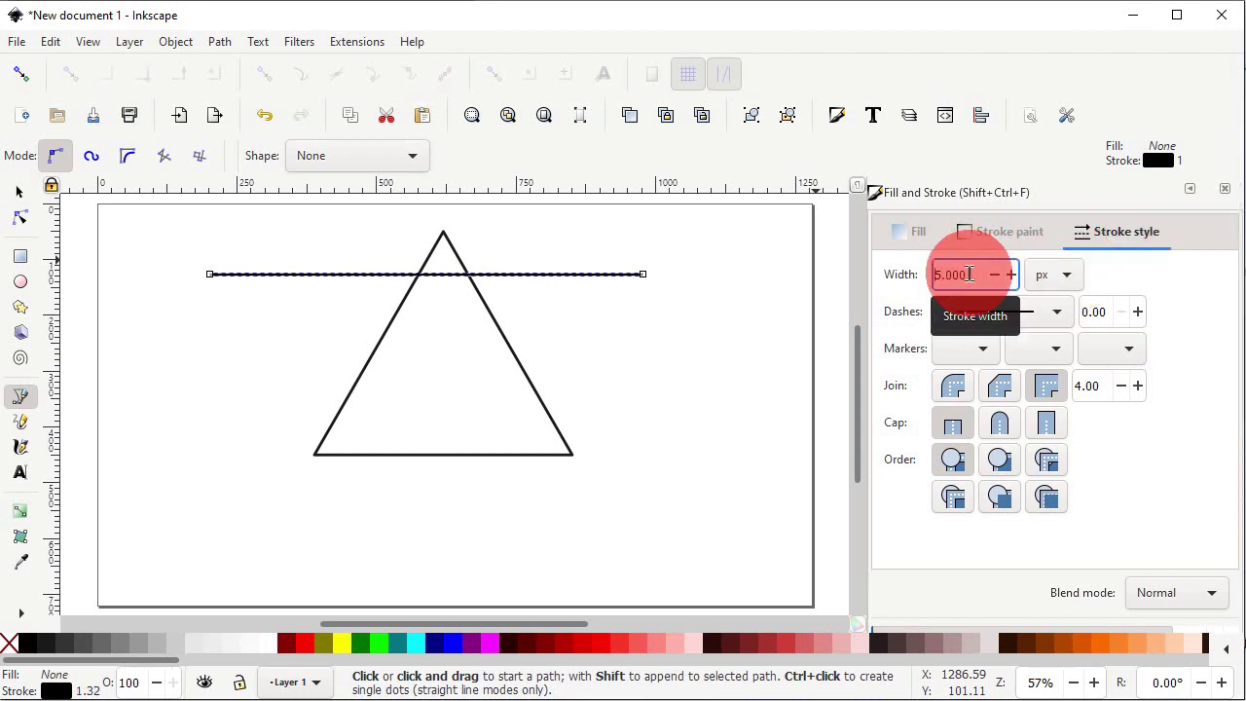
left_click(423, 454, "shift")
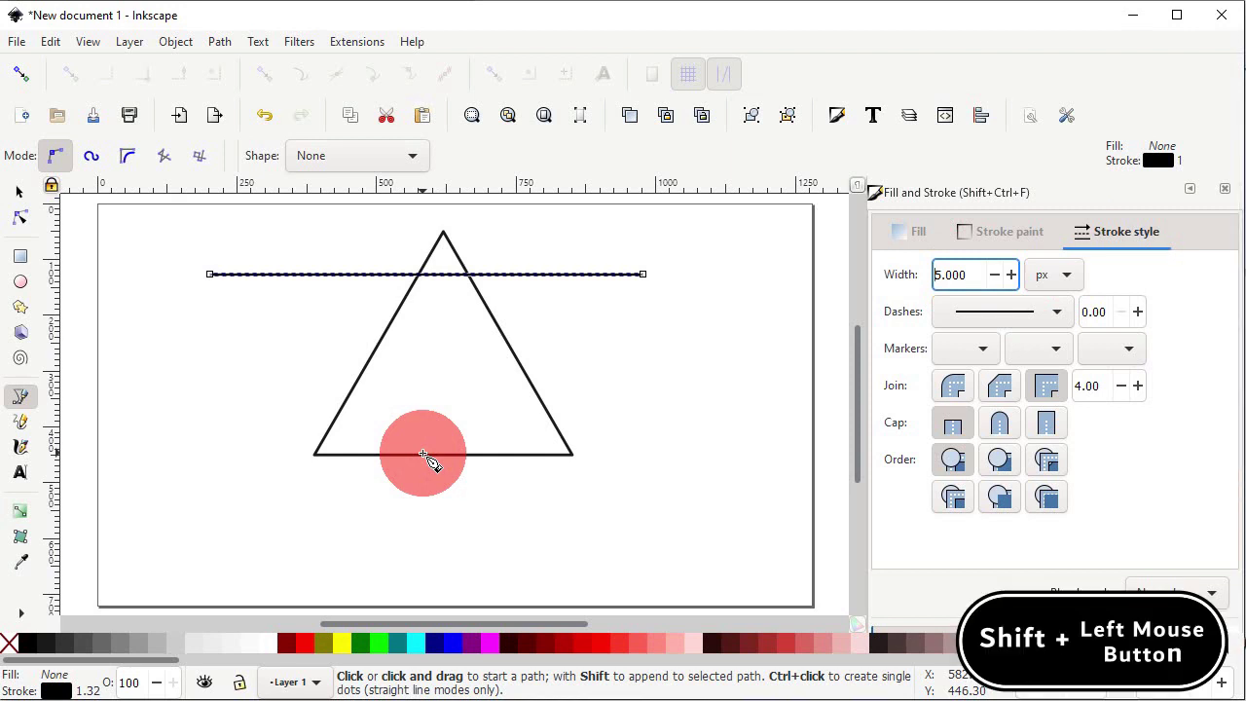
- Color the line's stroke red and place a duplicate of it slightly lower
left_click(605, 650, "shift")
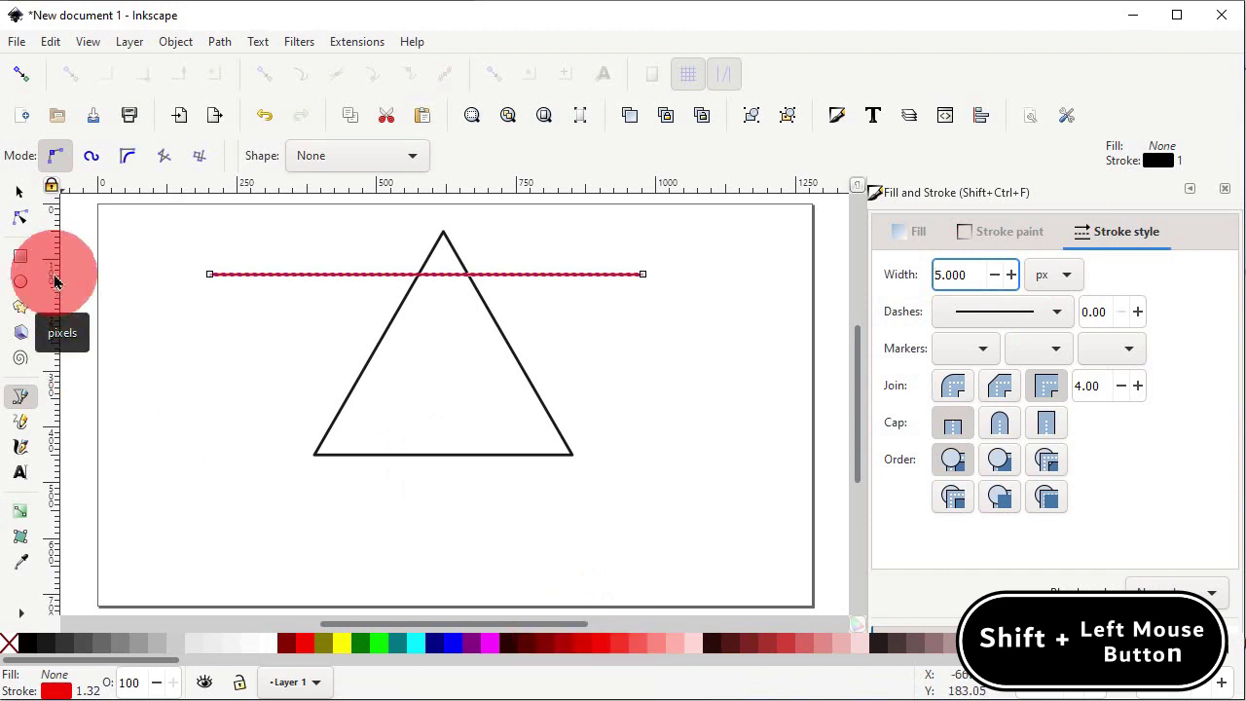
left_click(23, 192)
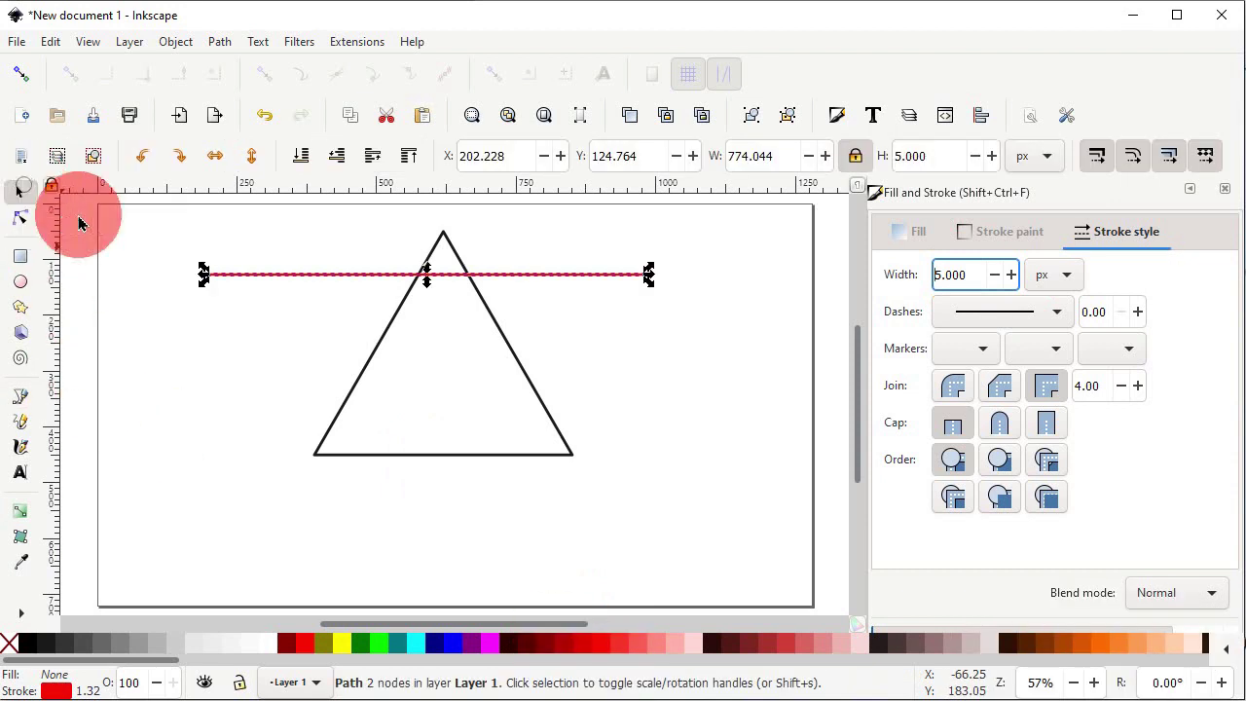
right_click(317, 275)
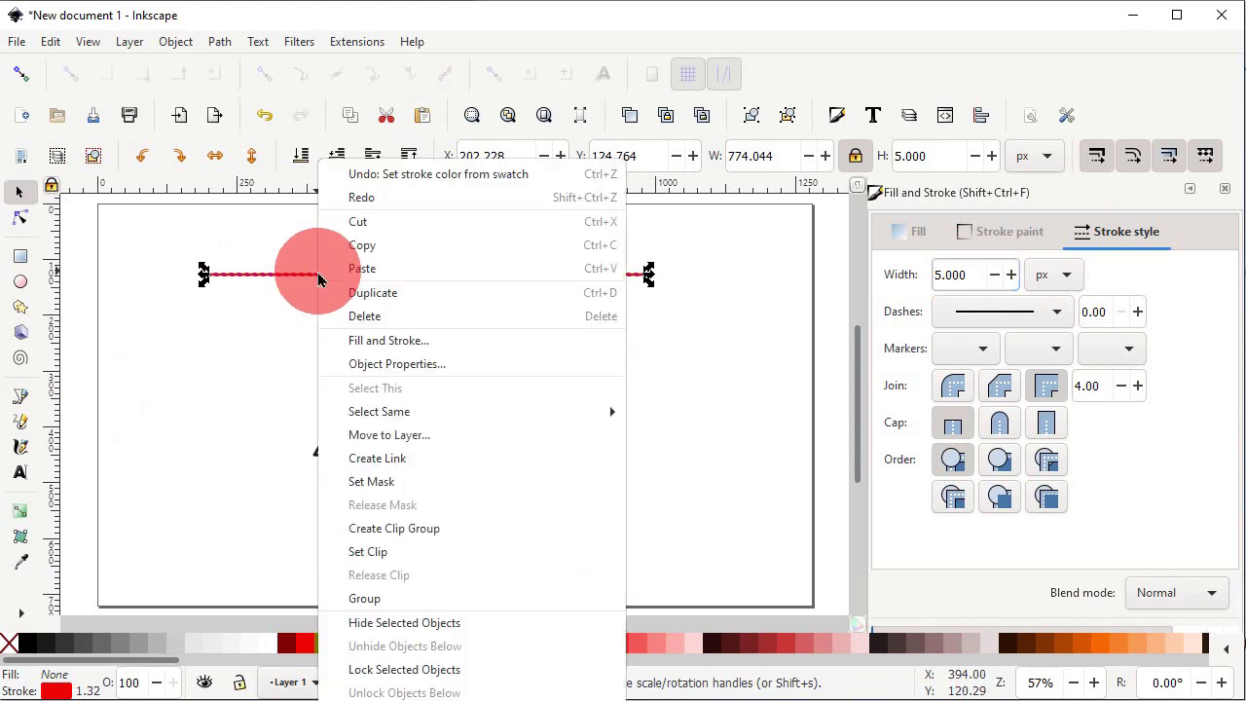
left_click(361, 290)
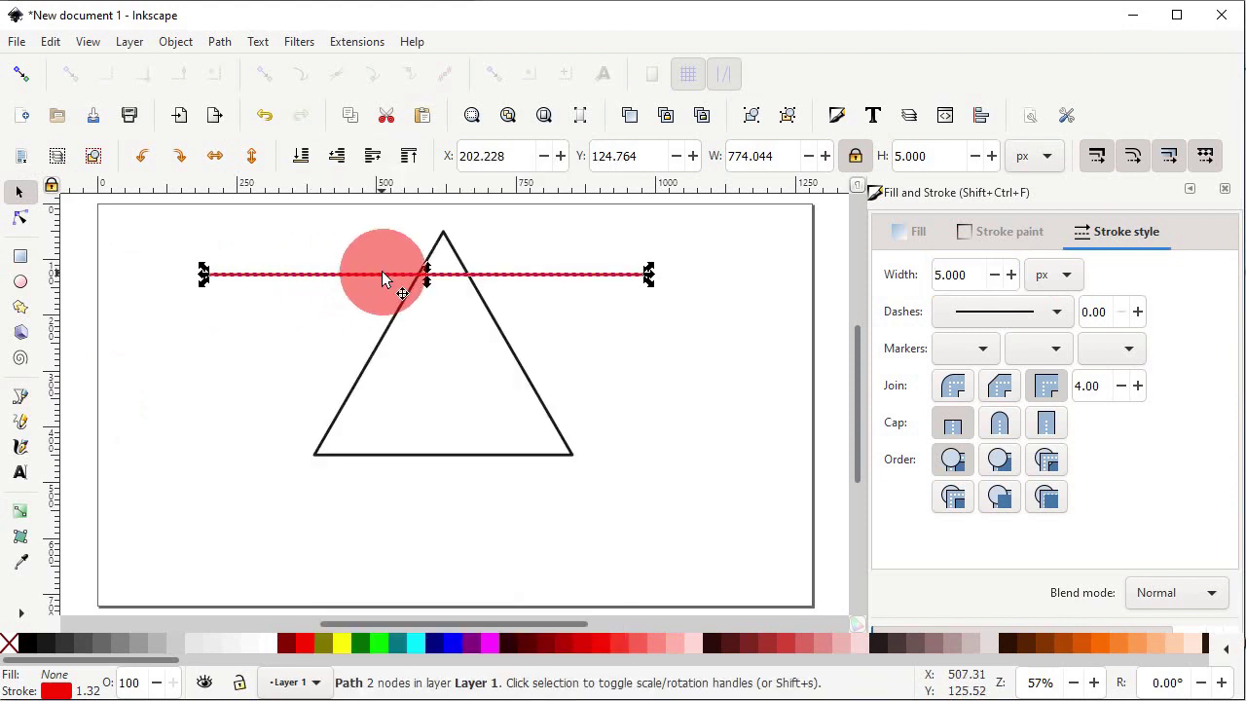
left_click_drag(385, 277, 385, 325)
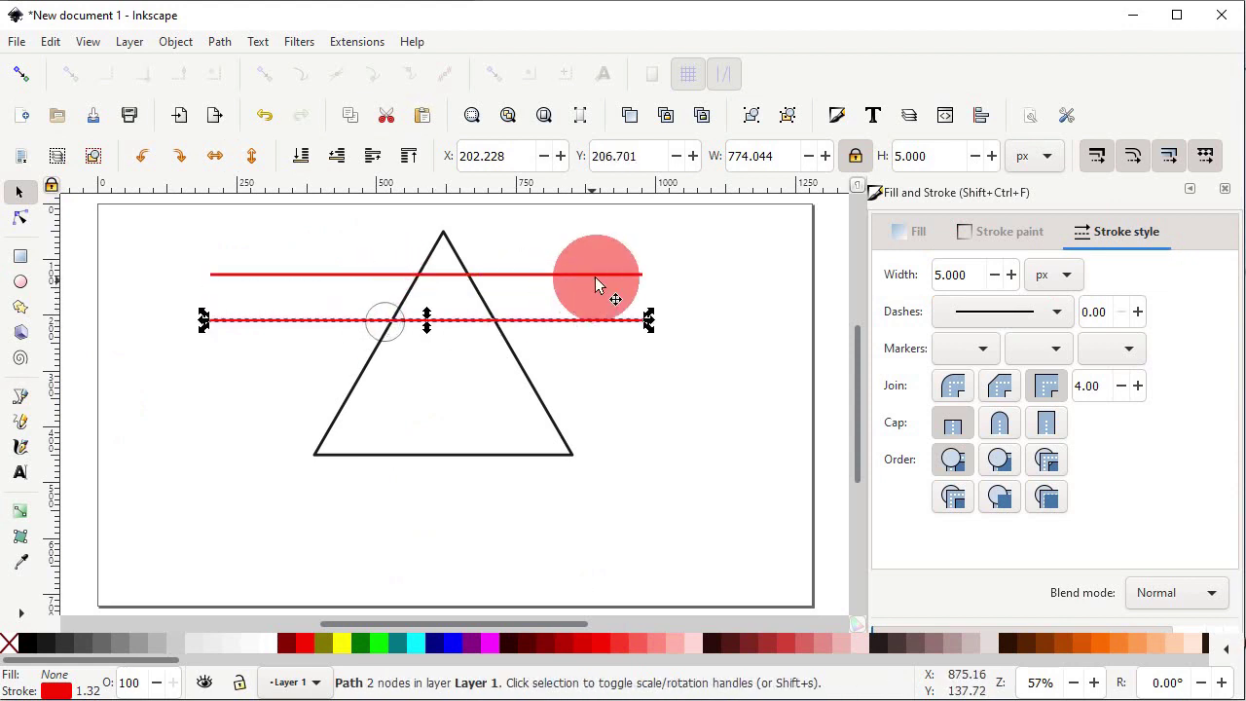
left_click(623, 275, "shift")
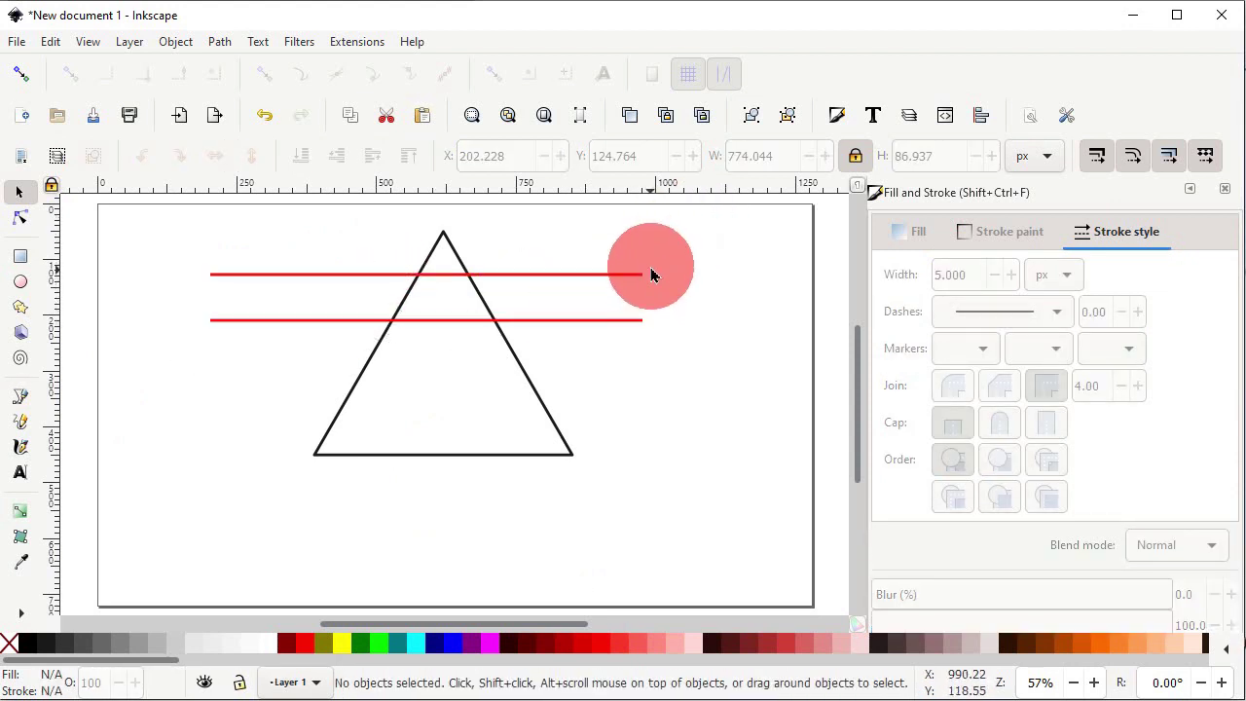
- Duplicate both red lines and move the copied pair lower across the triangle
mouse_move(666, 249)
left_mouse_down()
mouse_move(439, 325)
mouse_move(166, 368)
left_mouse_up()
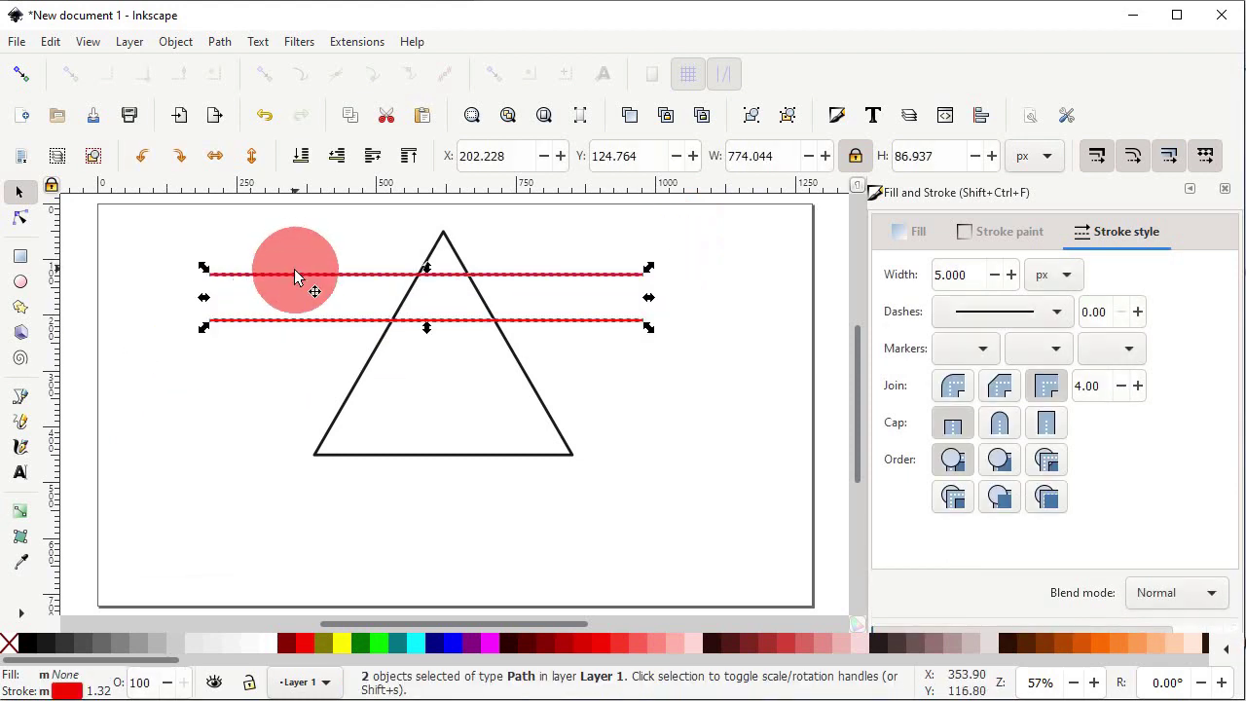
right_click(296, 275)
left_click(329, 297)
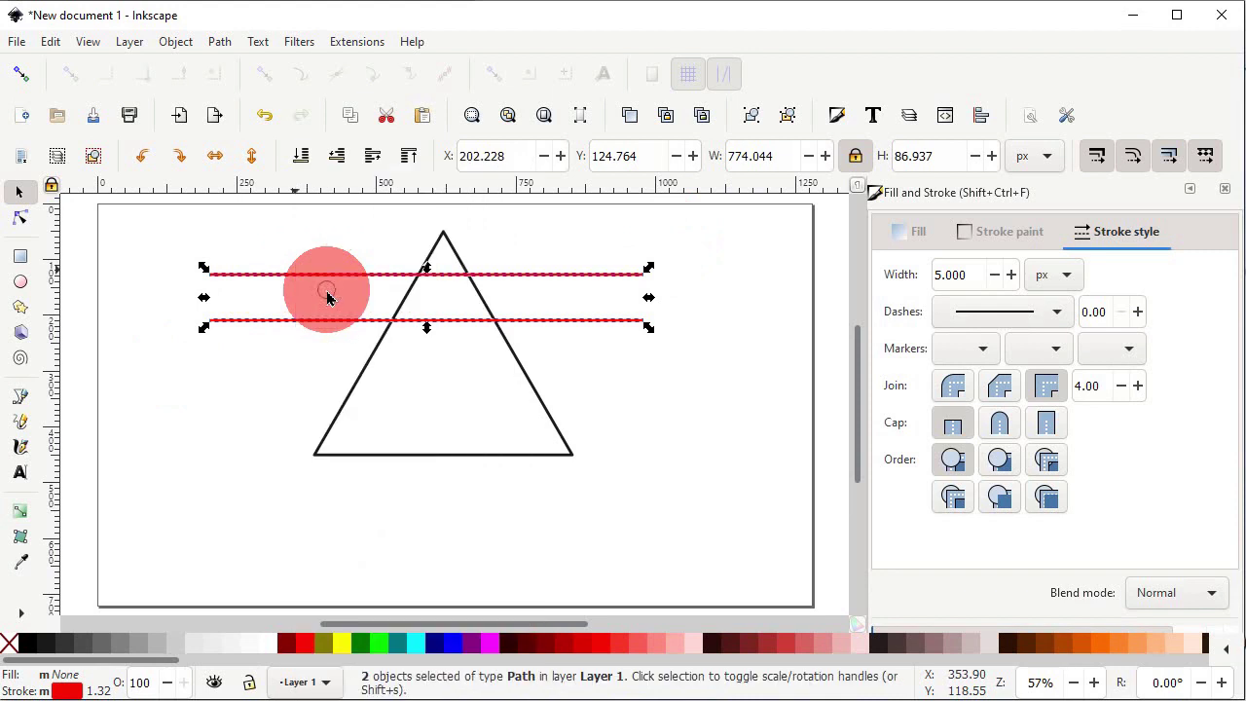
left_click_drag(378, 282, 389, 366)
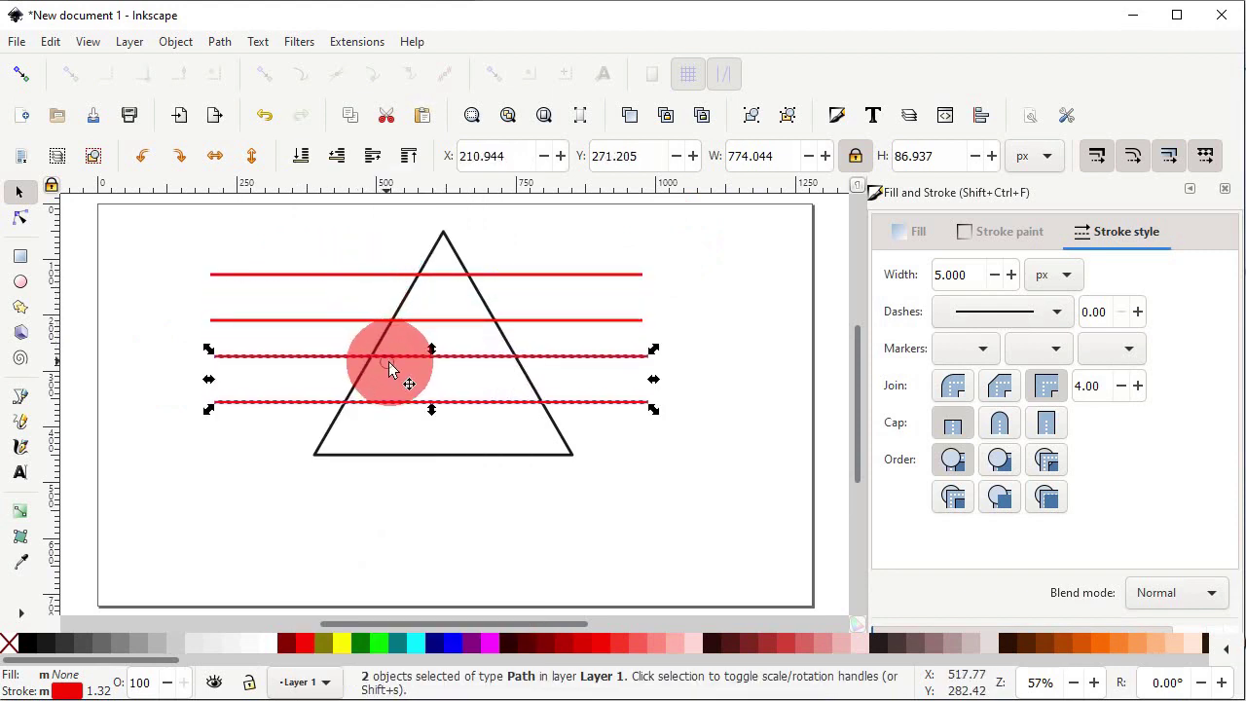
left_click(614, 433)
left_click(614, 436, "shift")
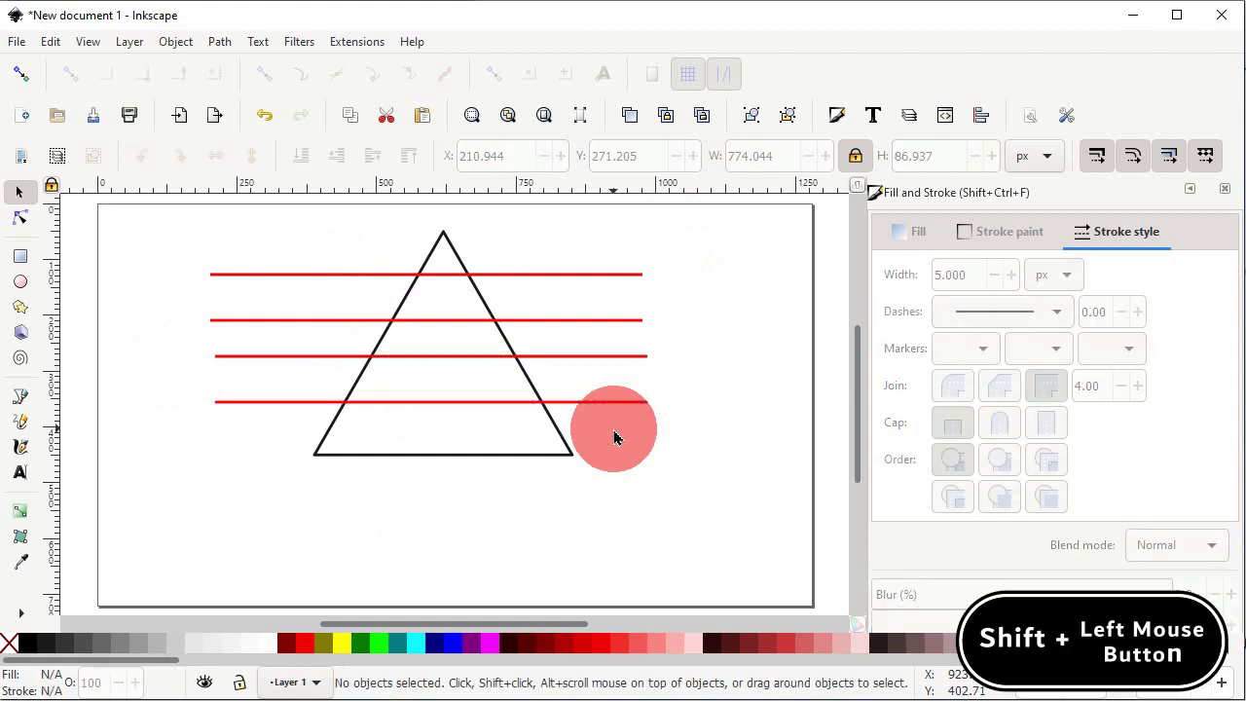
key("shift")
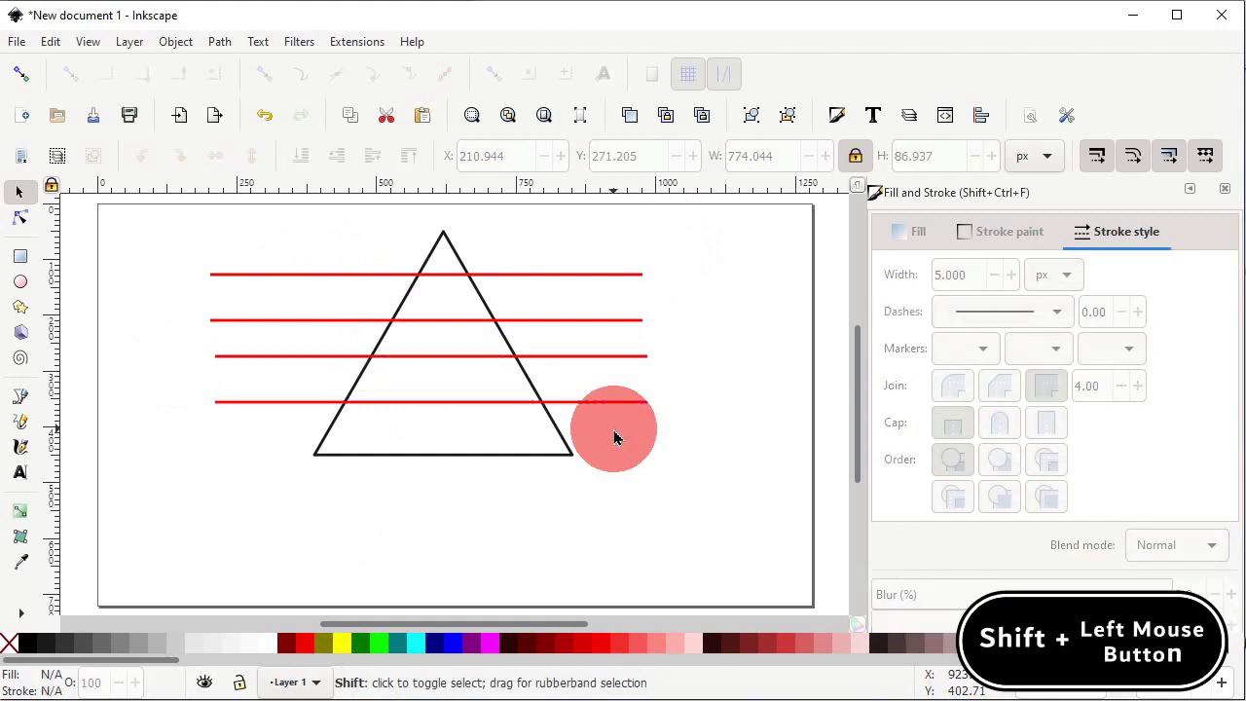
- Align the bottom red line's bottom edge to the triangle's base, relative to Last selected
left_click(599, 403, "shift")
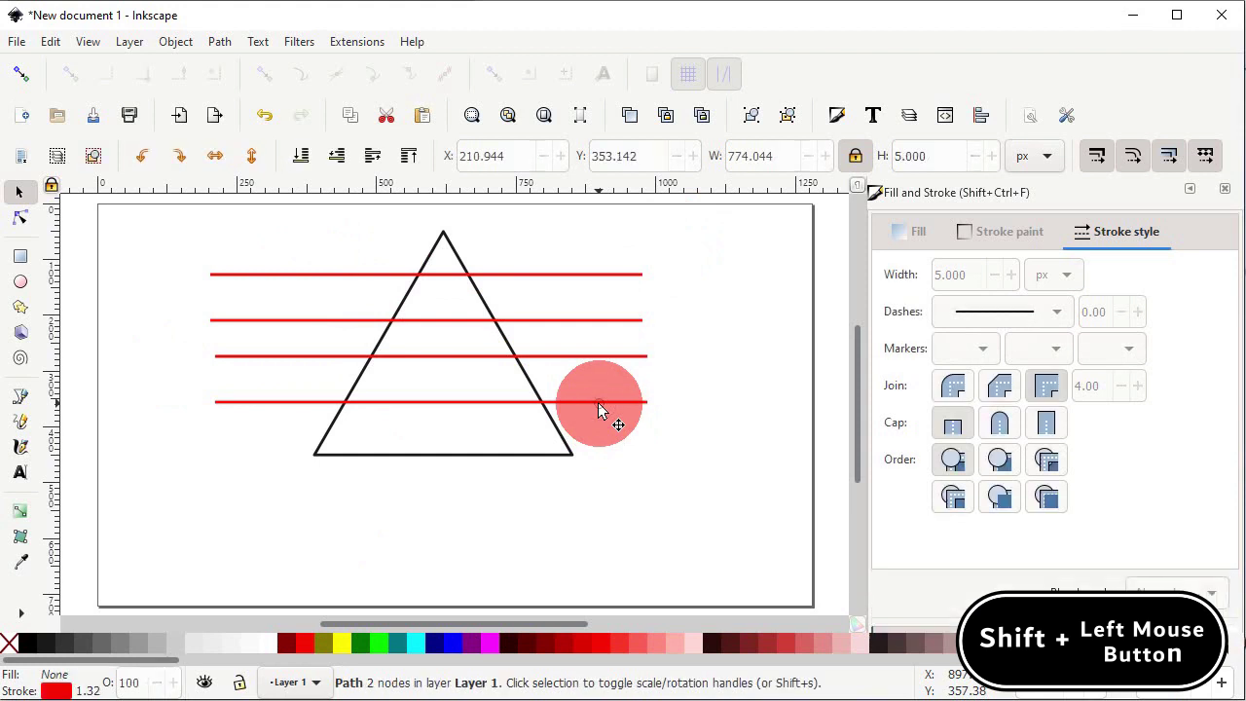
left_click(571, 454, "shift")
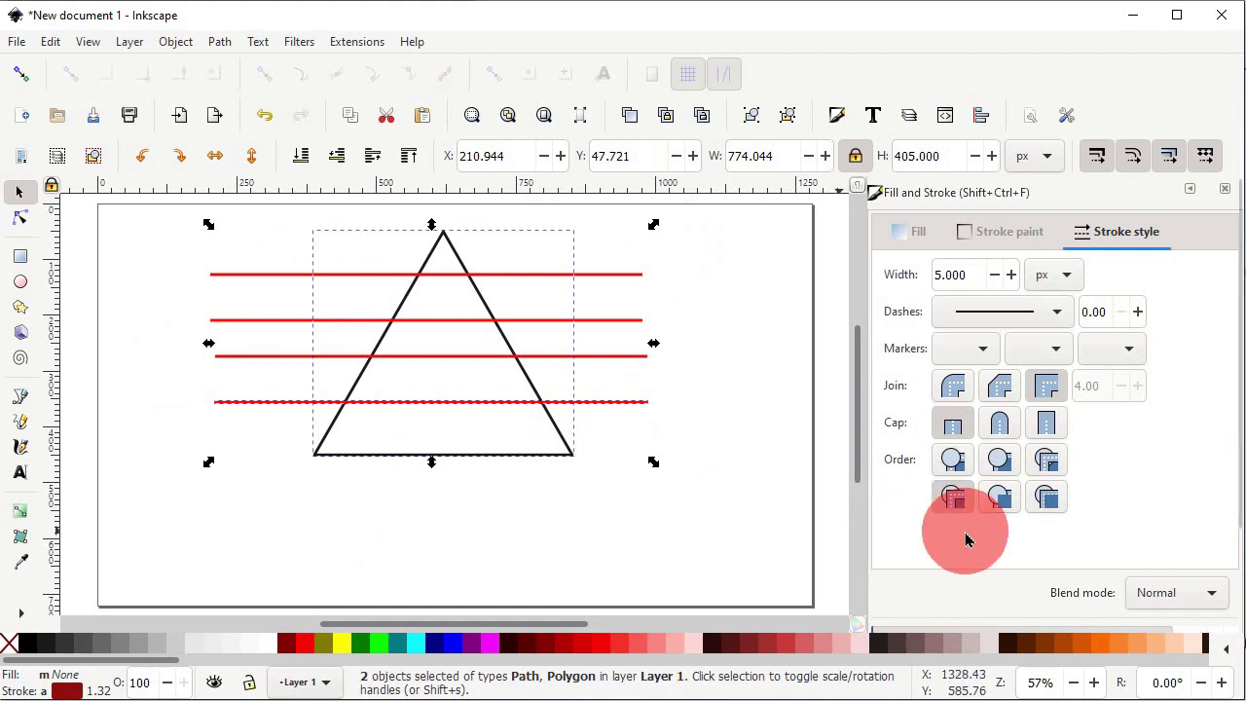
scroll(964, 536, "down", 3)
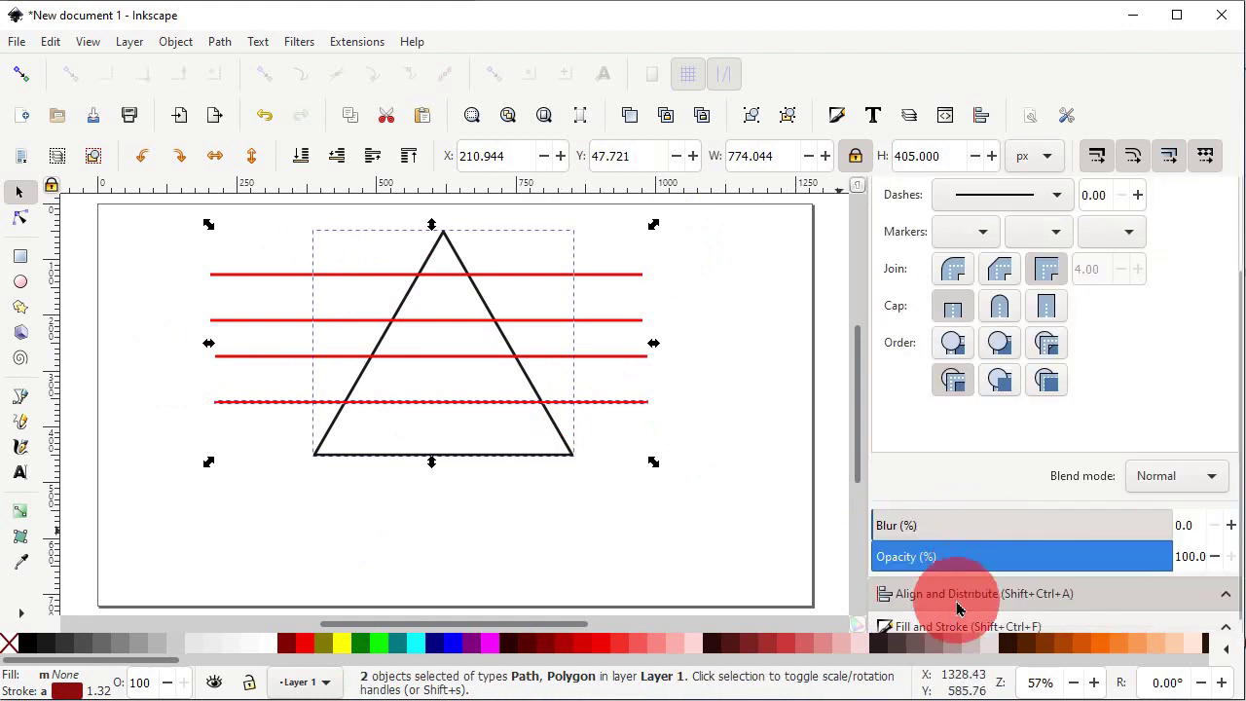
scroll(973, 626, "down", 1)
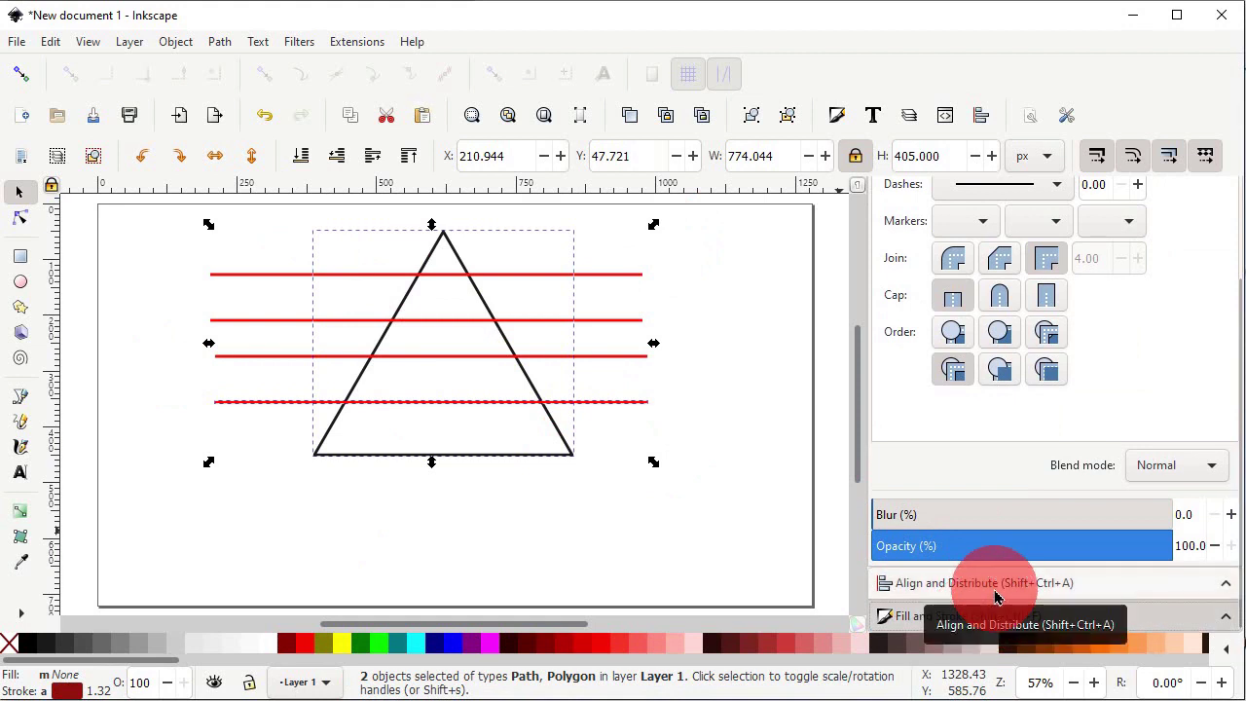
left_click(992, 584)
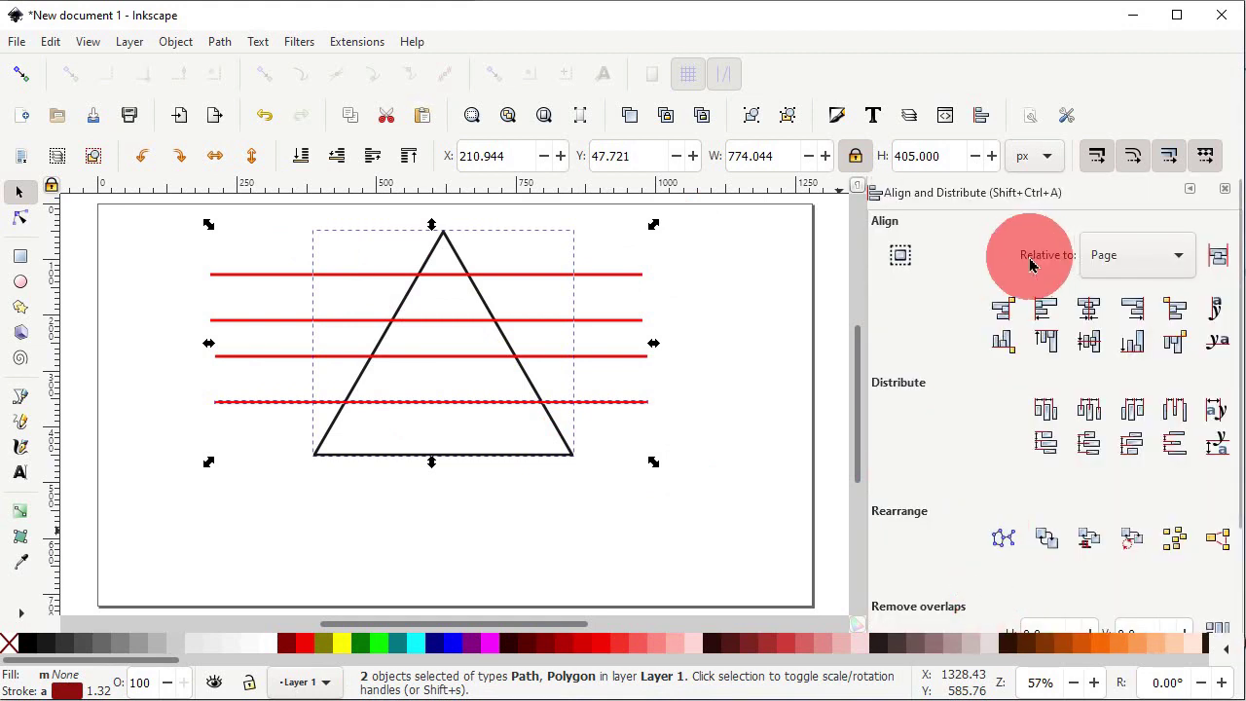
left_click(1153, 254)
left_click(1128, 154)
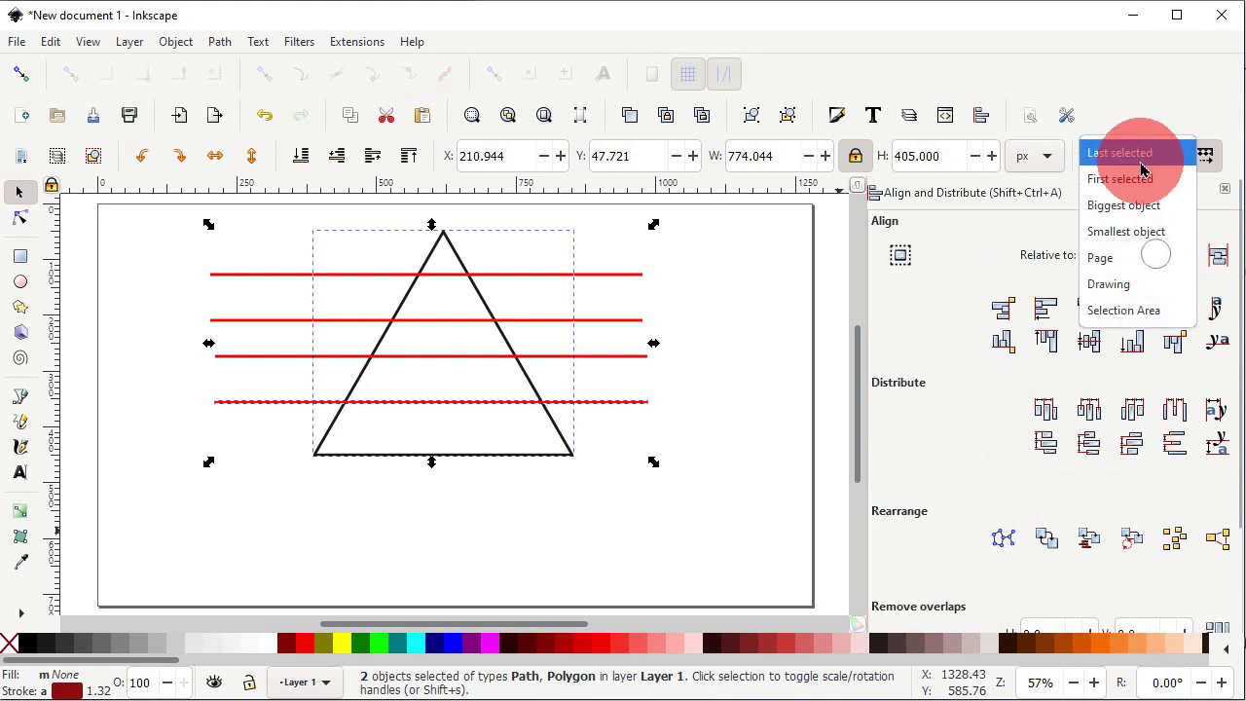
left_click(1131, 342)
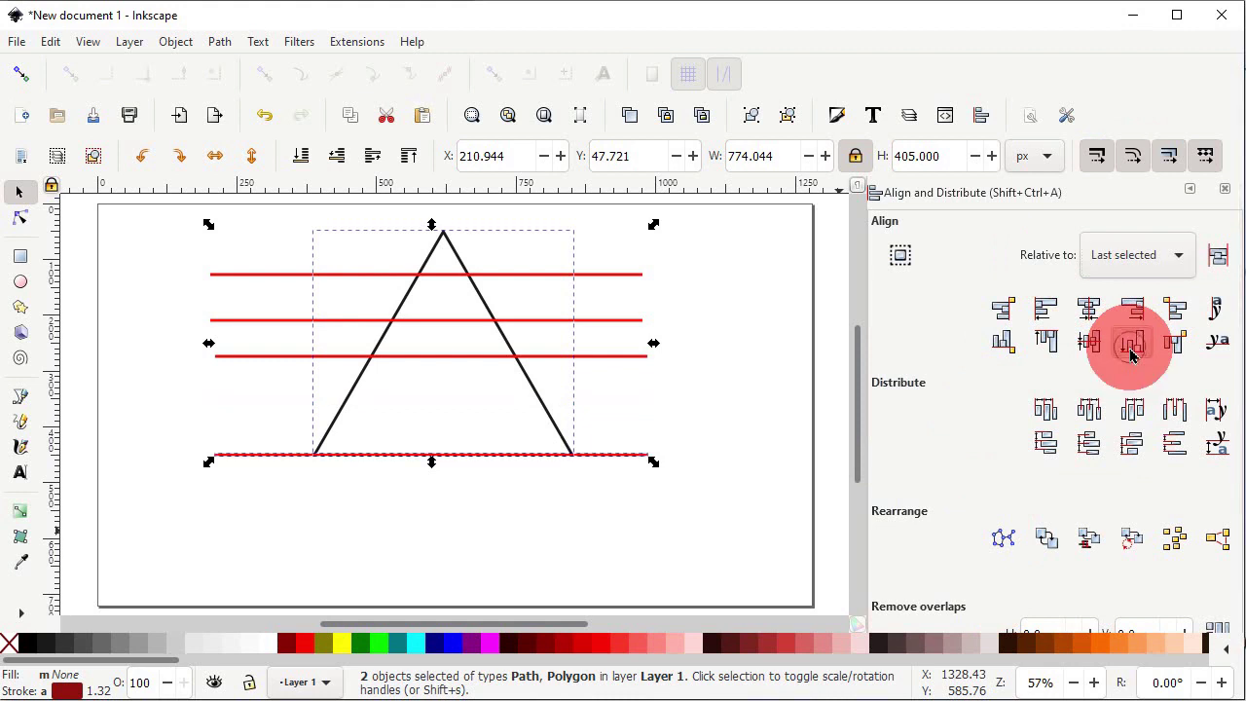
left_click(739, 323)
left_click(741, 325, "shift")
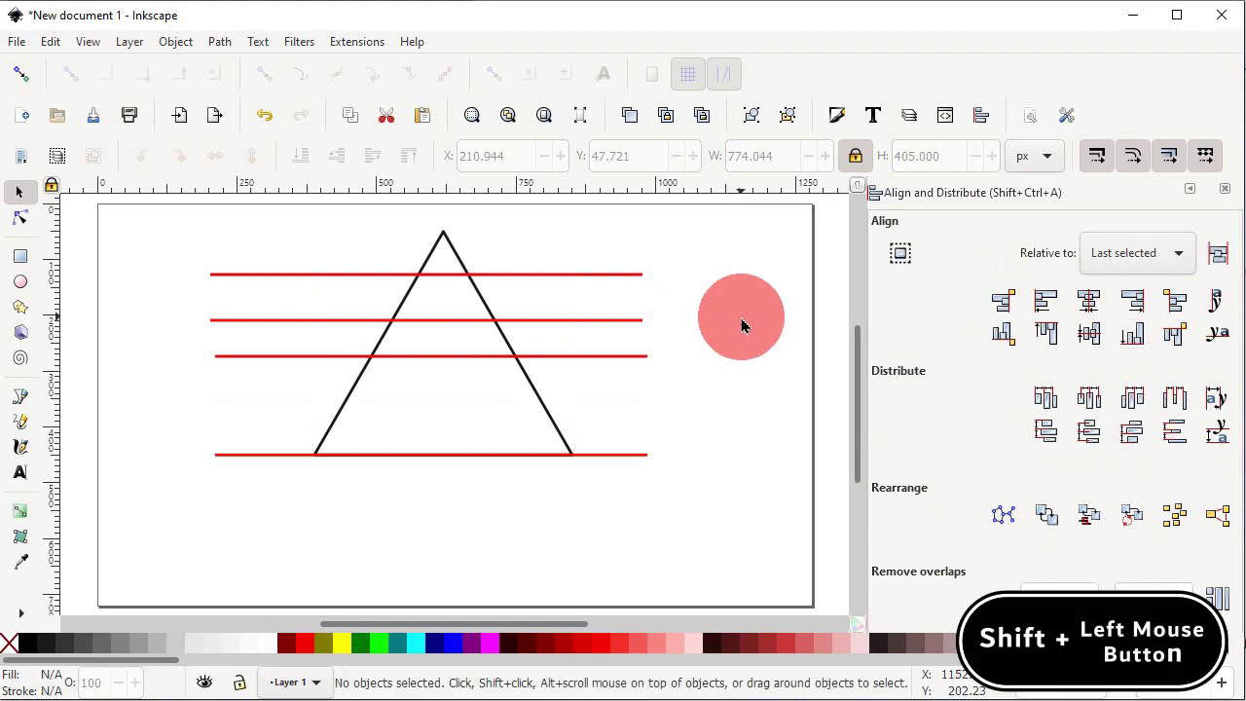
- Align the top red line's top edge with the triangle's apex
key("shift")
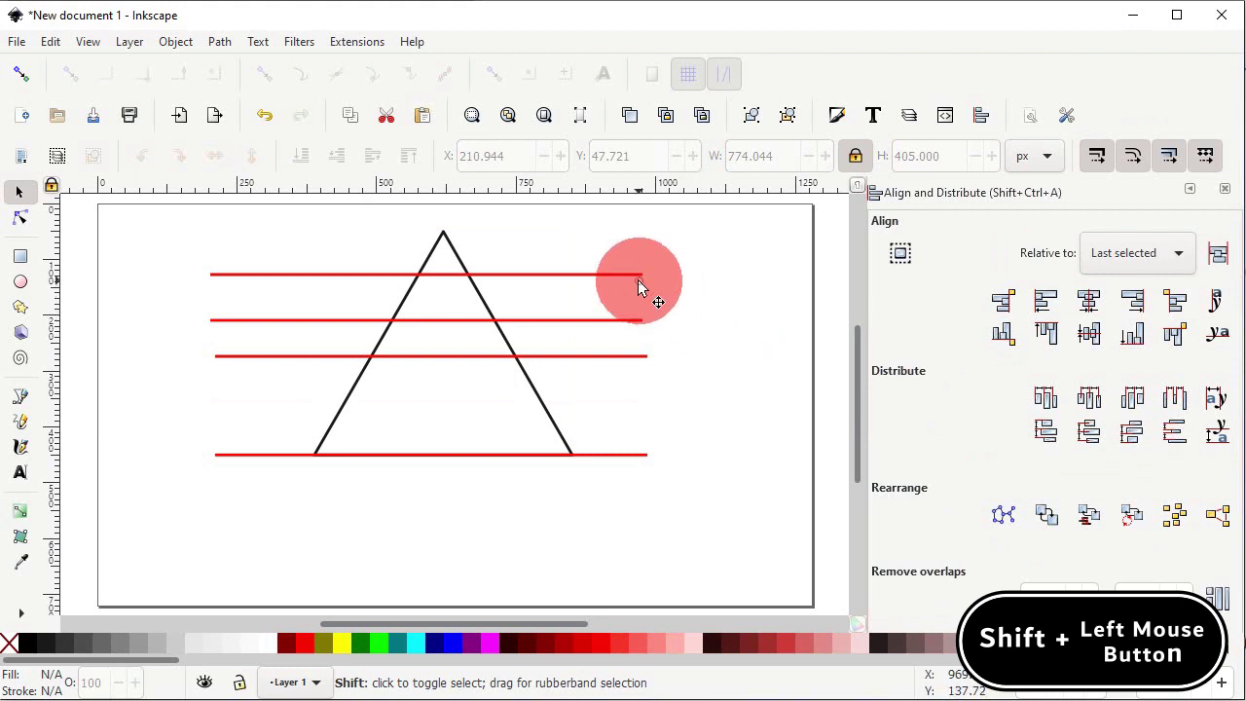
left_click(637, 280, "shift")
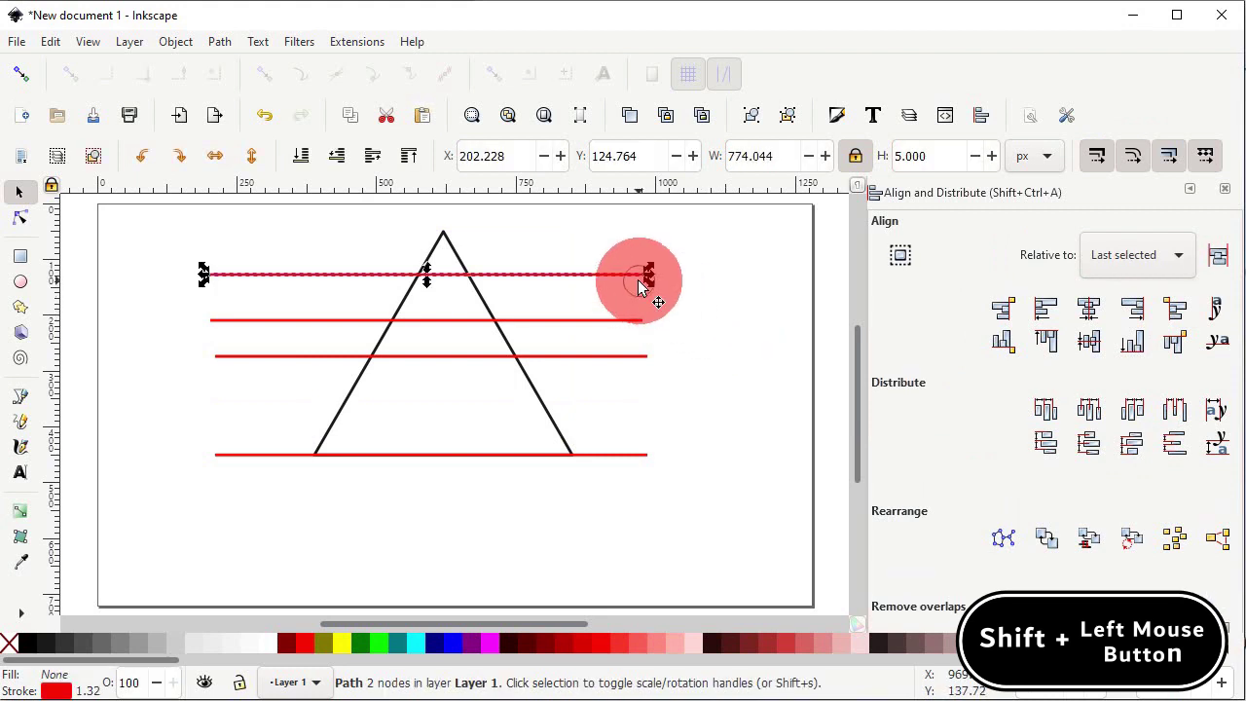
left_click(455, 247, "shift")
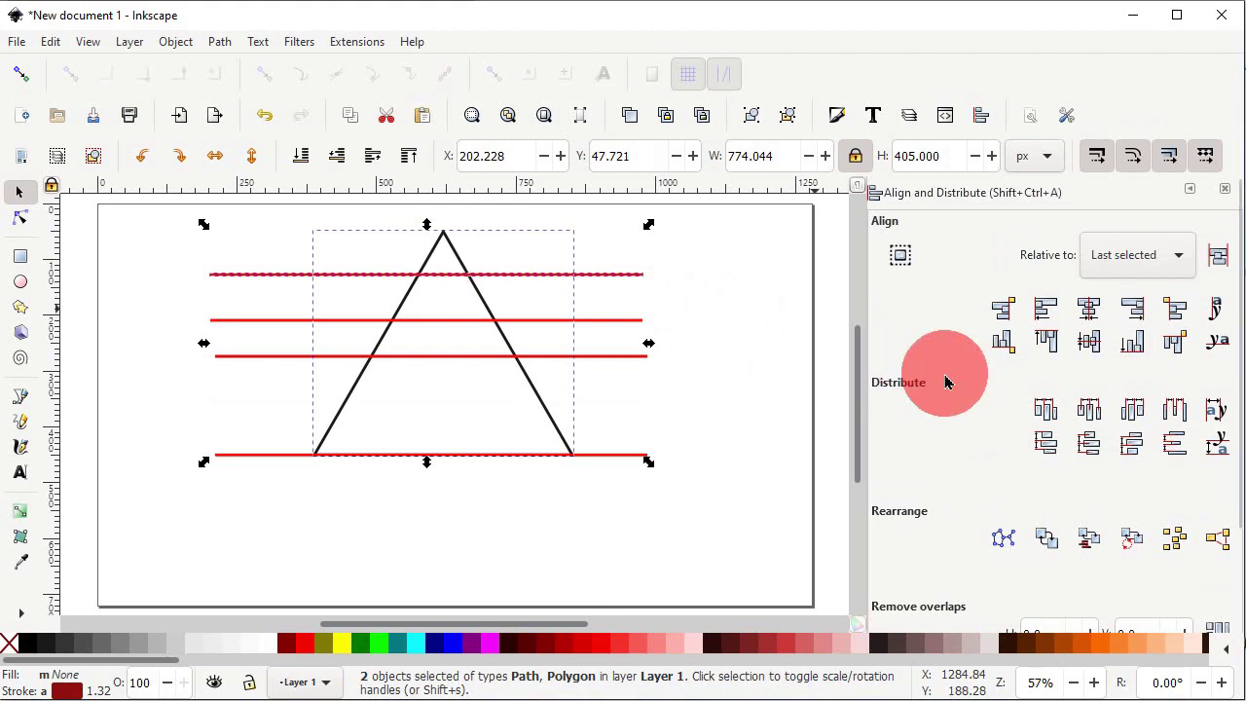
left_click(1047, 345)
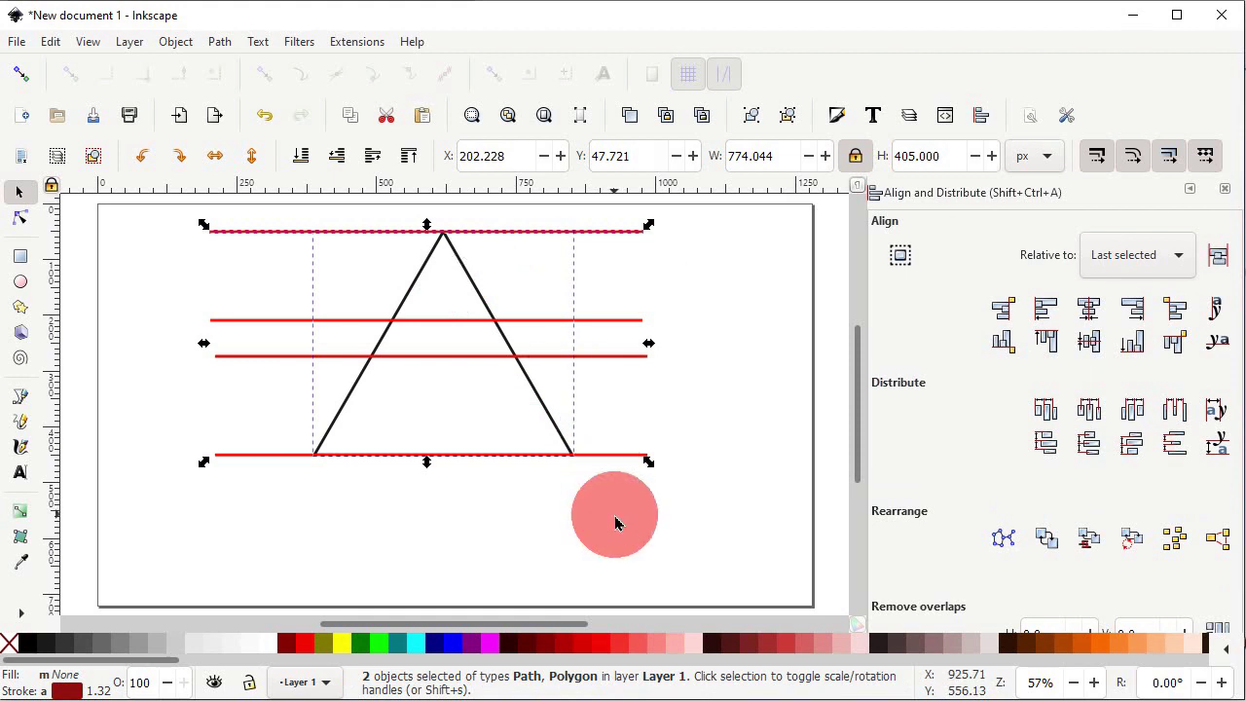
left_click(725, 512)
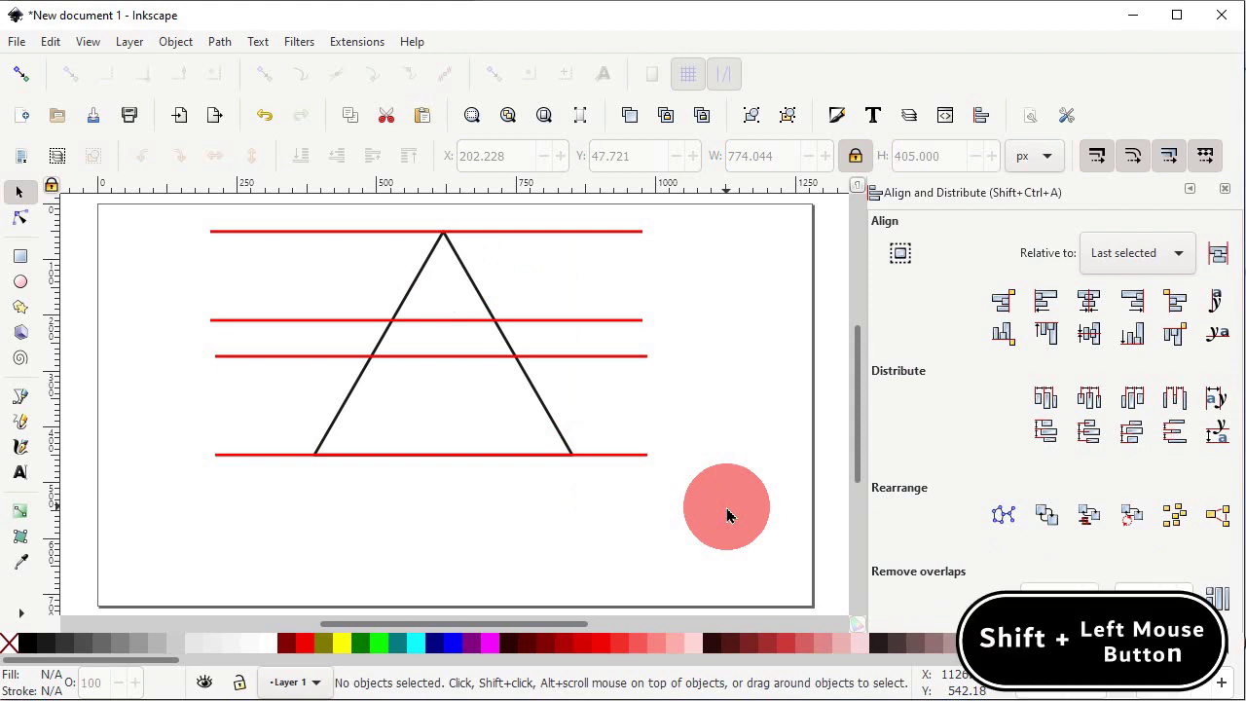
- Select all four red lines and equalize their vertical gaps between the triangle's apex and base
left_click(632, 455, "shift")
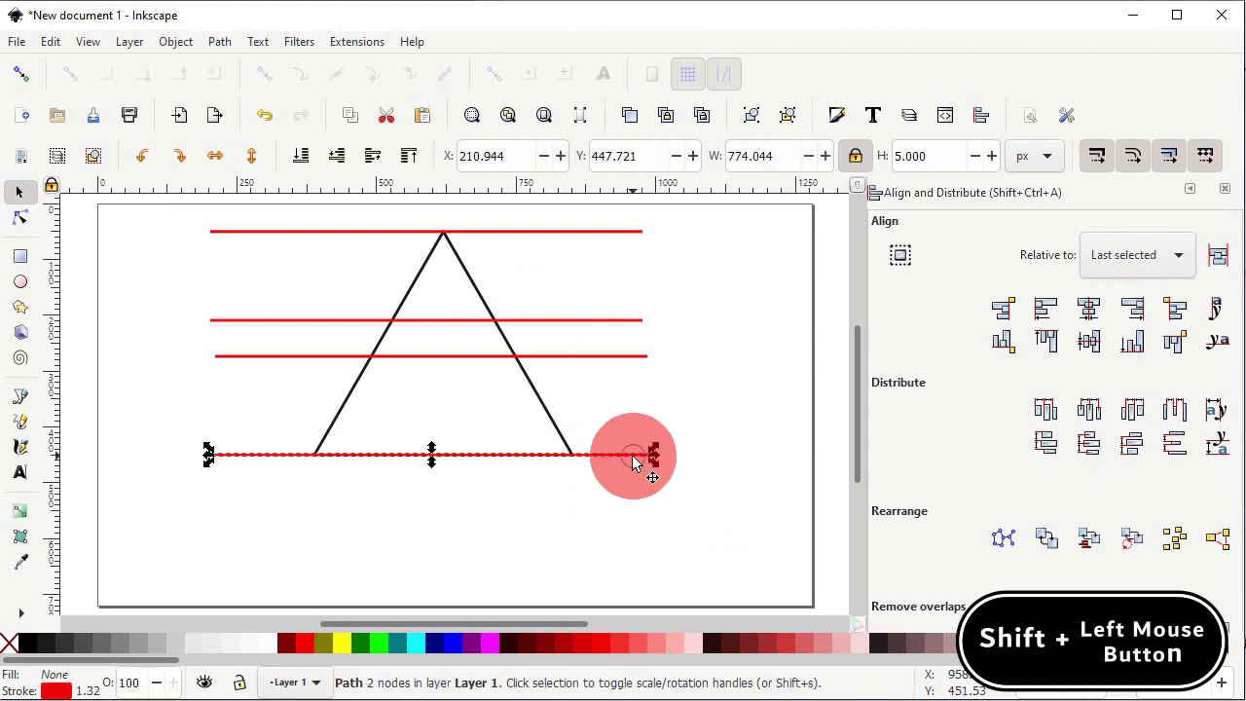
left_click(614, 356, "shift")
left_click(613, 320, "shift")
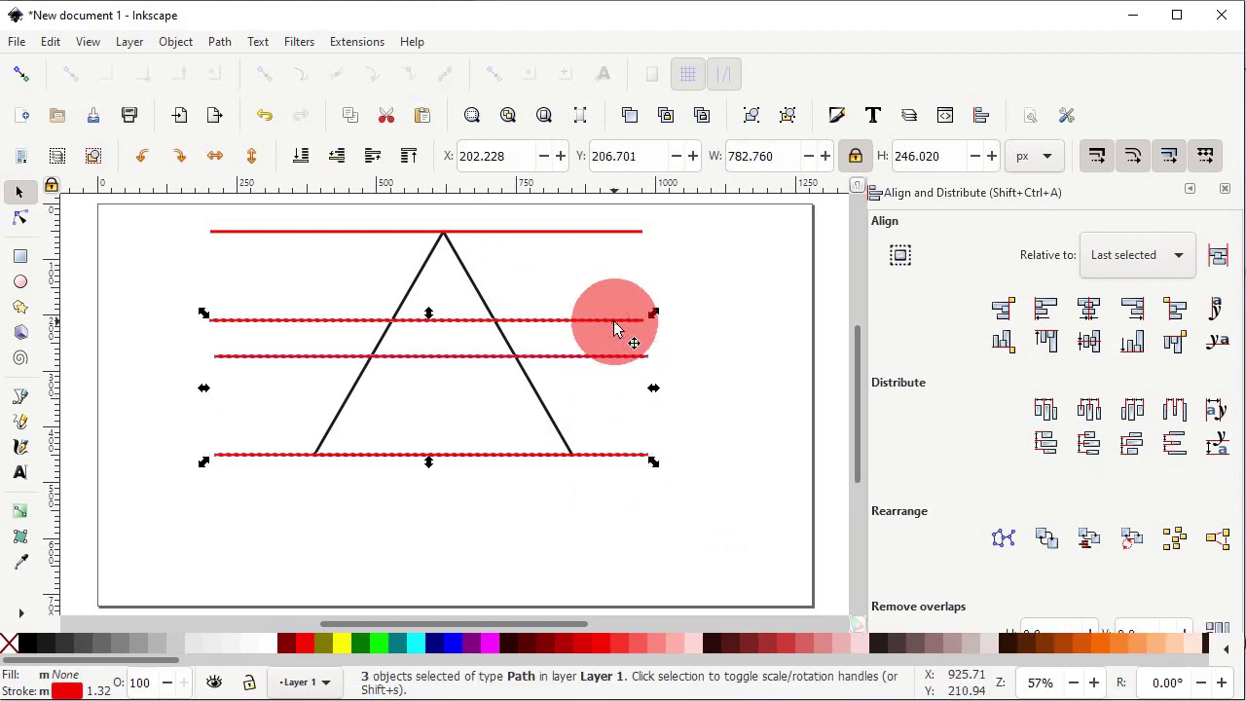
left_click(611, 231, "shift")
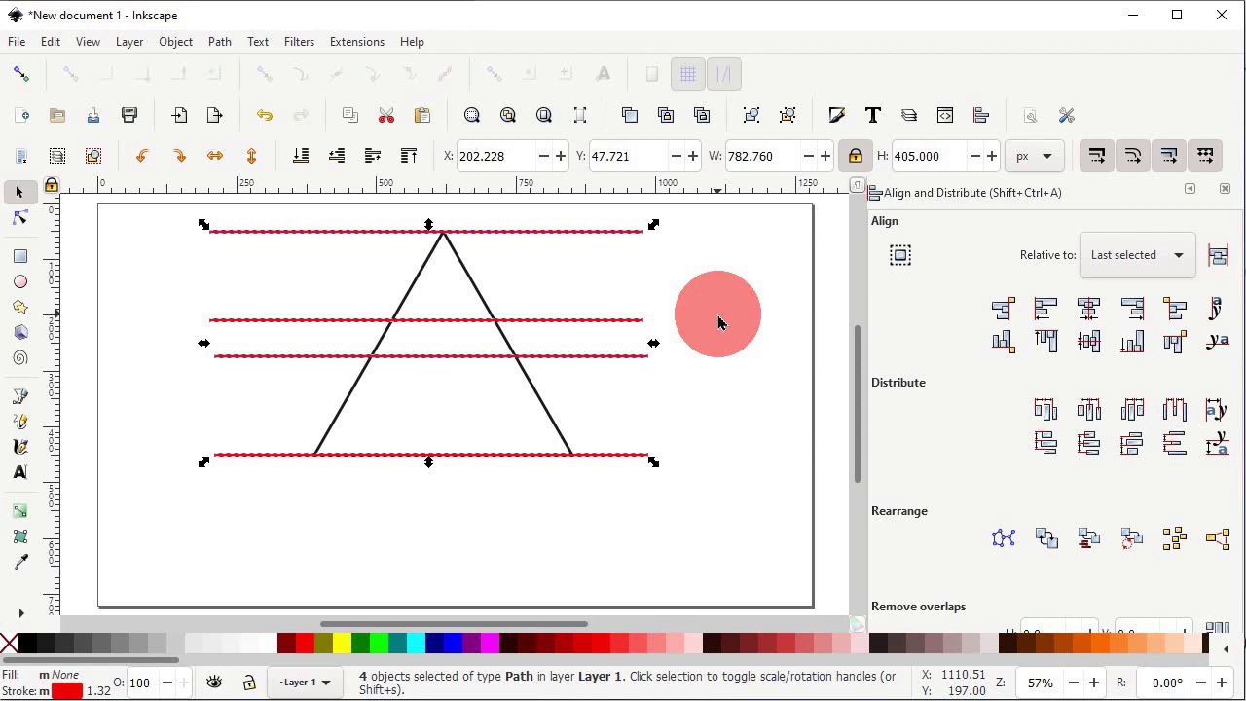
left_click(718, 322)
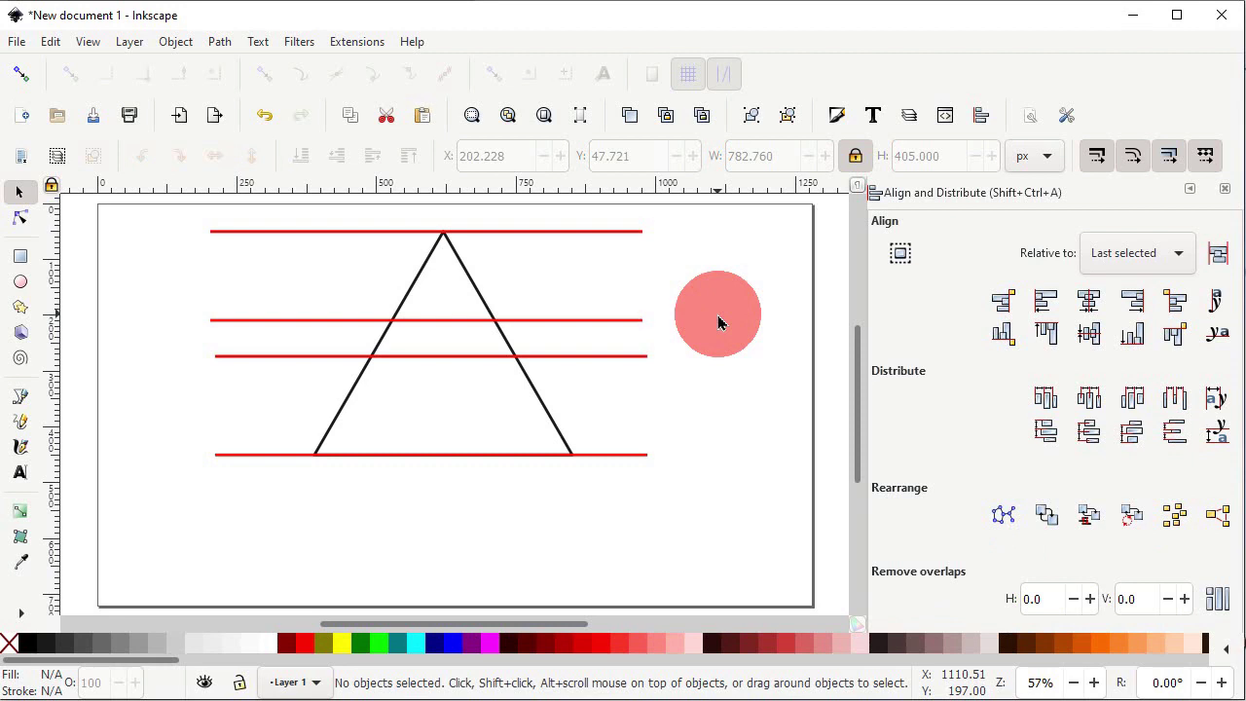
key("alt")
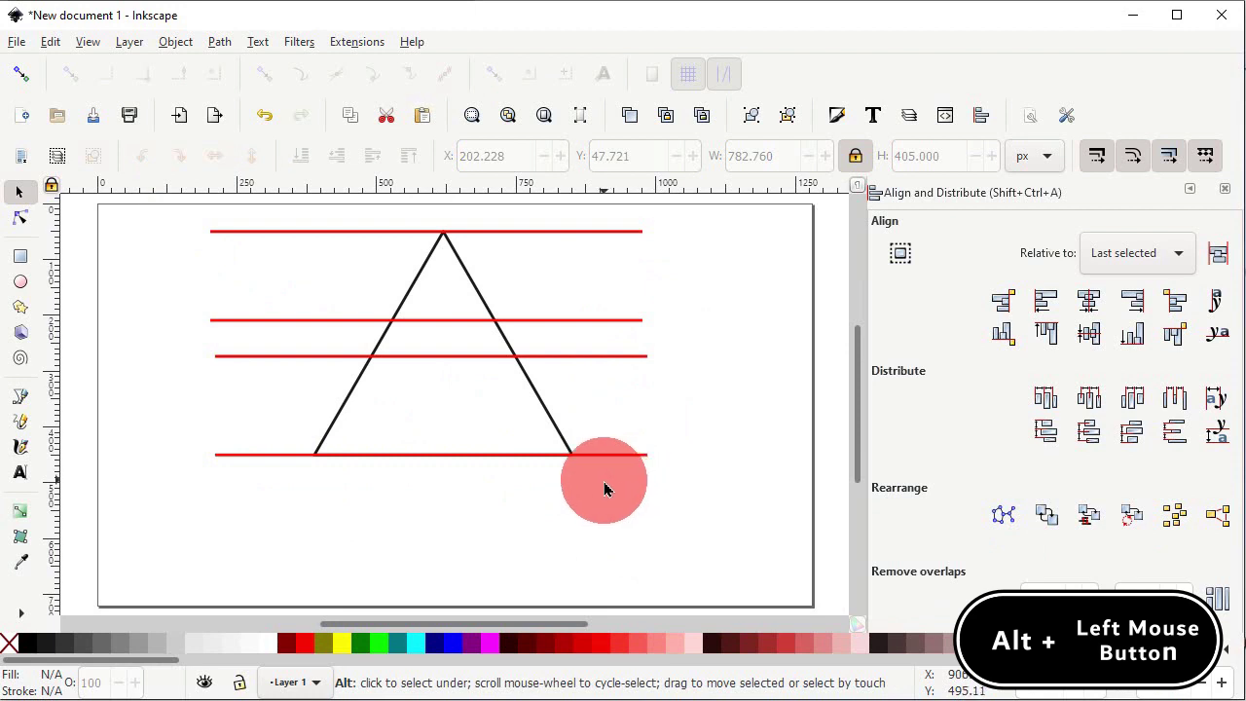
left_click_drag(603, 488, 601, 217)
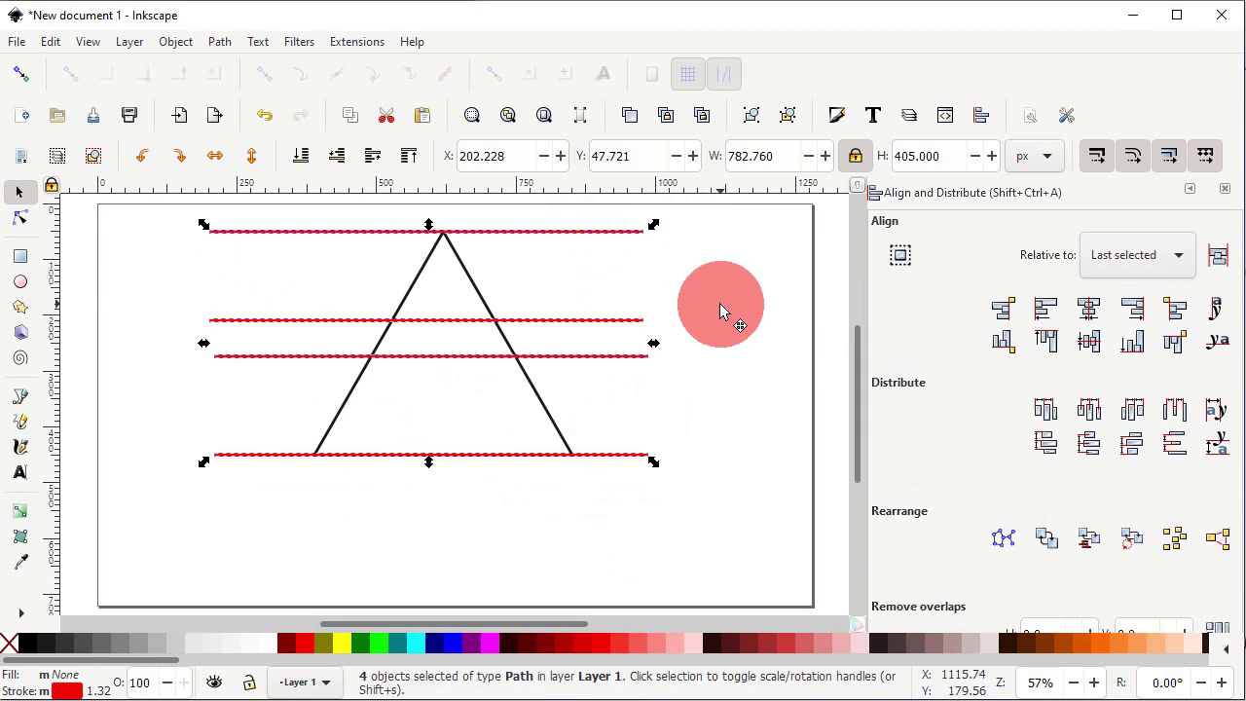
left_click(1171, 442)
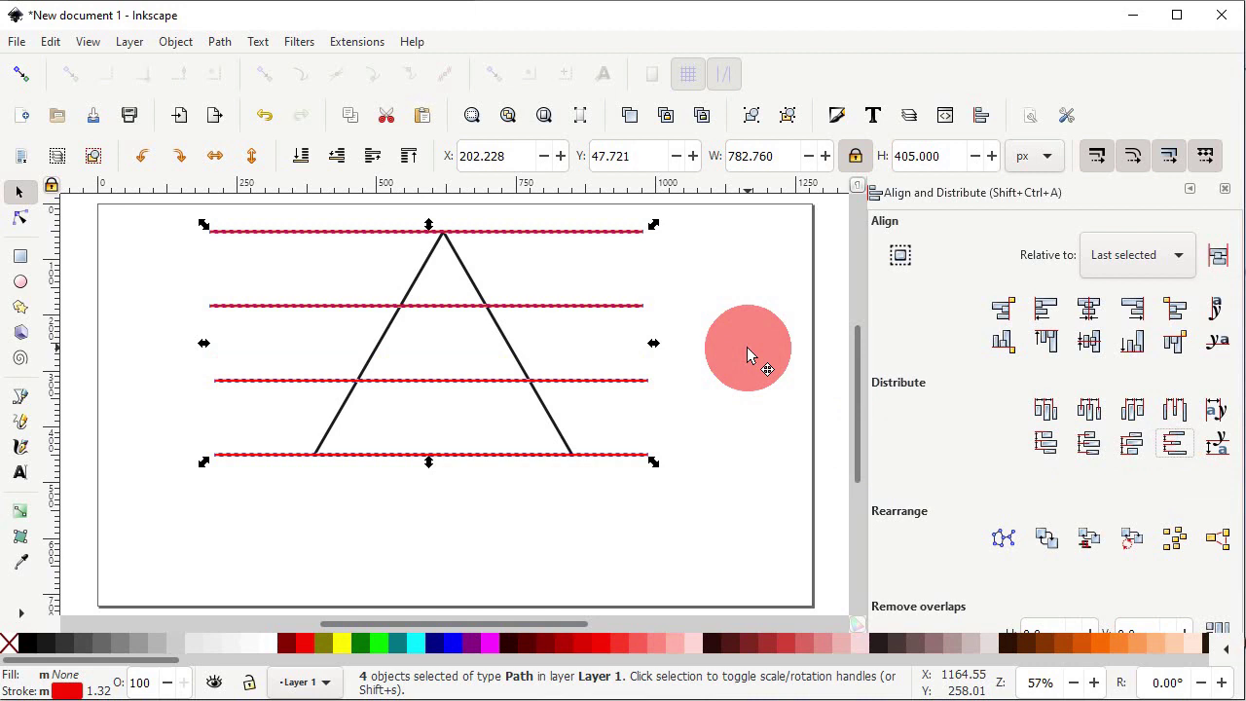
left_click(716, 339)
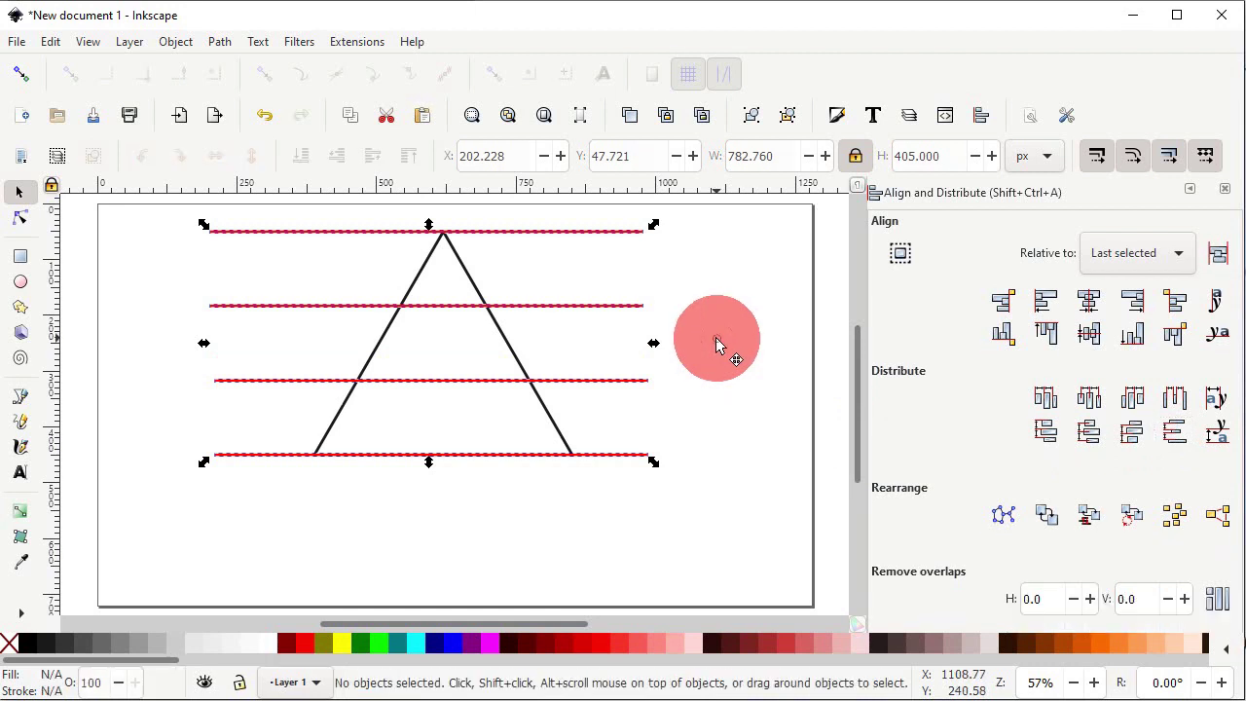
- Duplicate the black-outlined triangle in place from its context menu
left_click(468, 276)
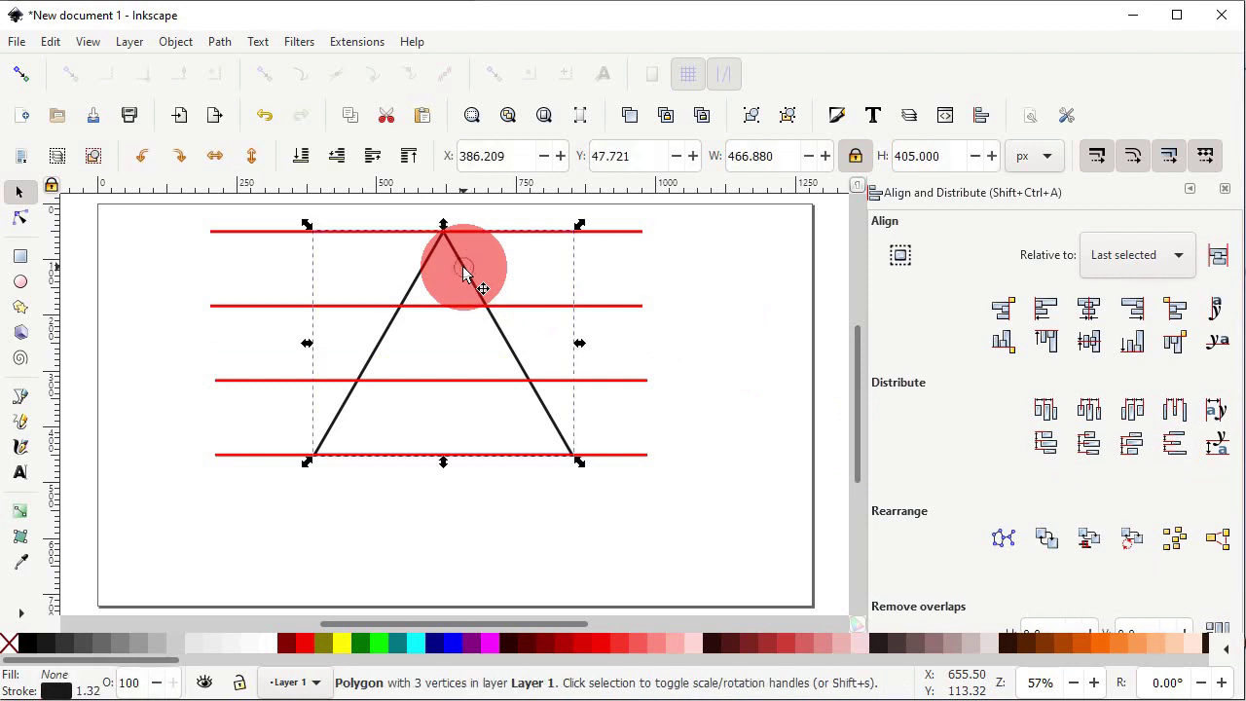
right_click(455, 267)
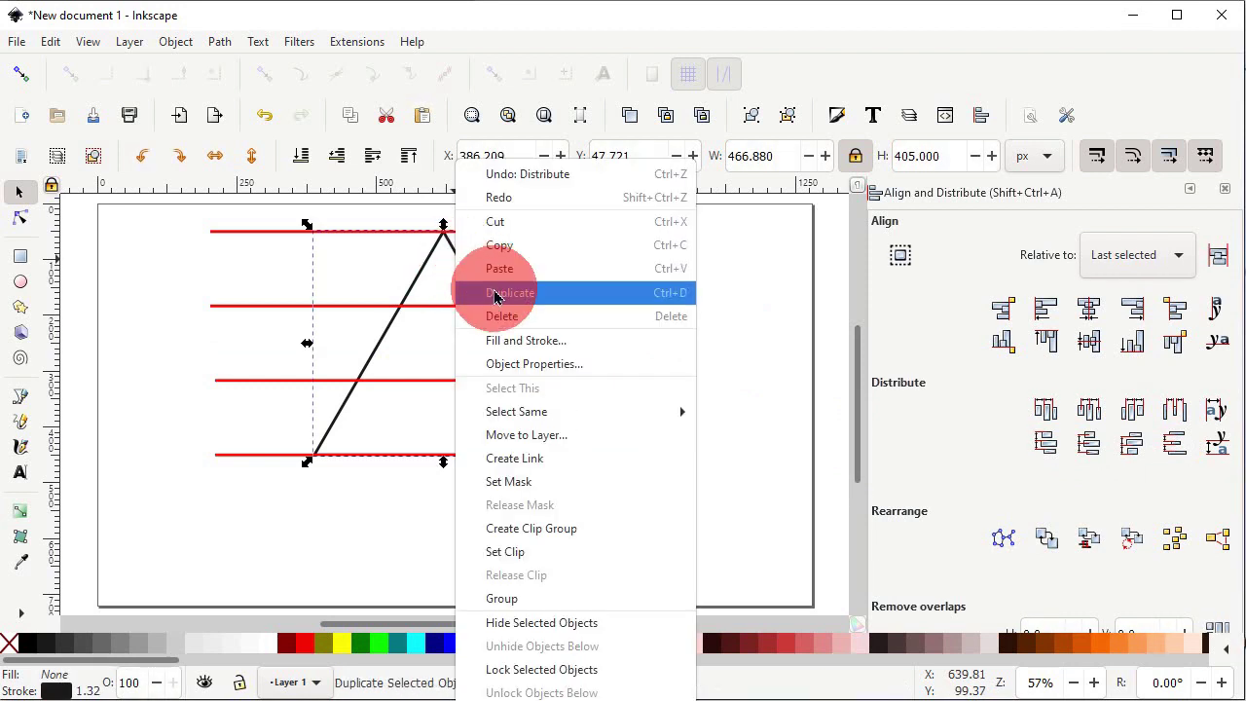
left_click(493, 292)
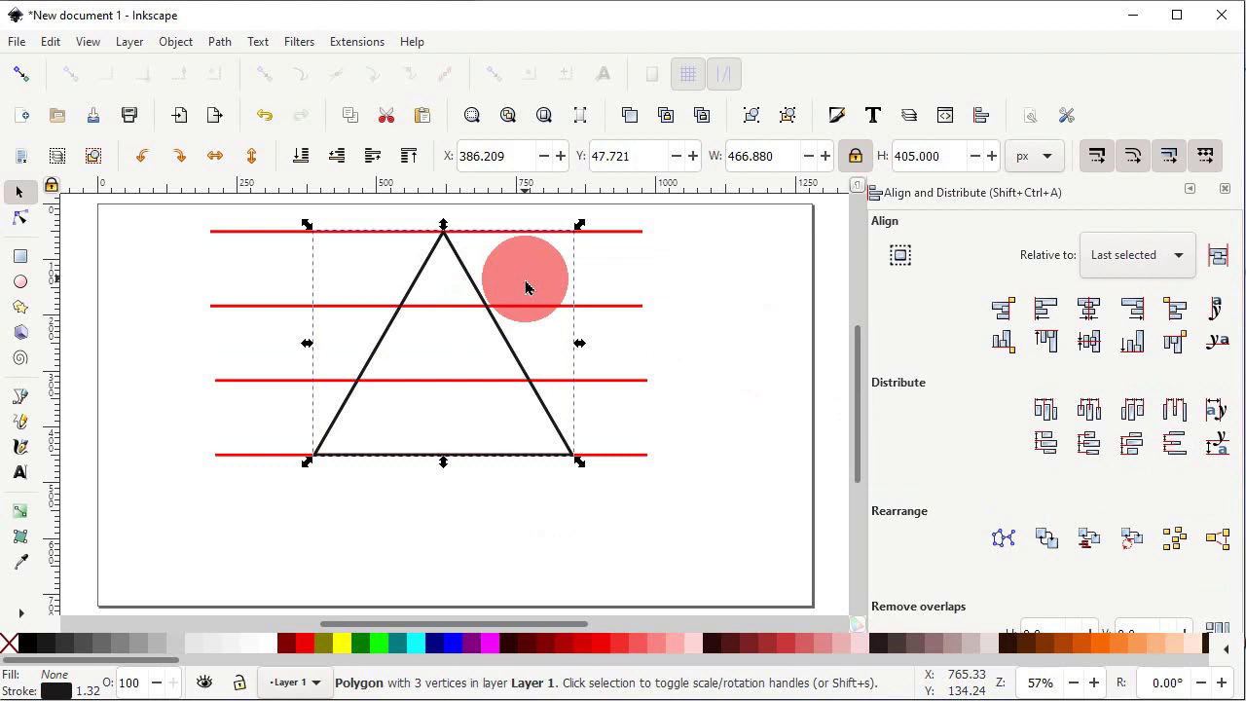
- Enable snapping to nodes and paths, then shrink the copy proportionally so its apex meets the second red line
left_click(20, 76)
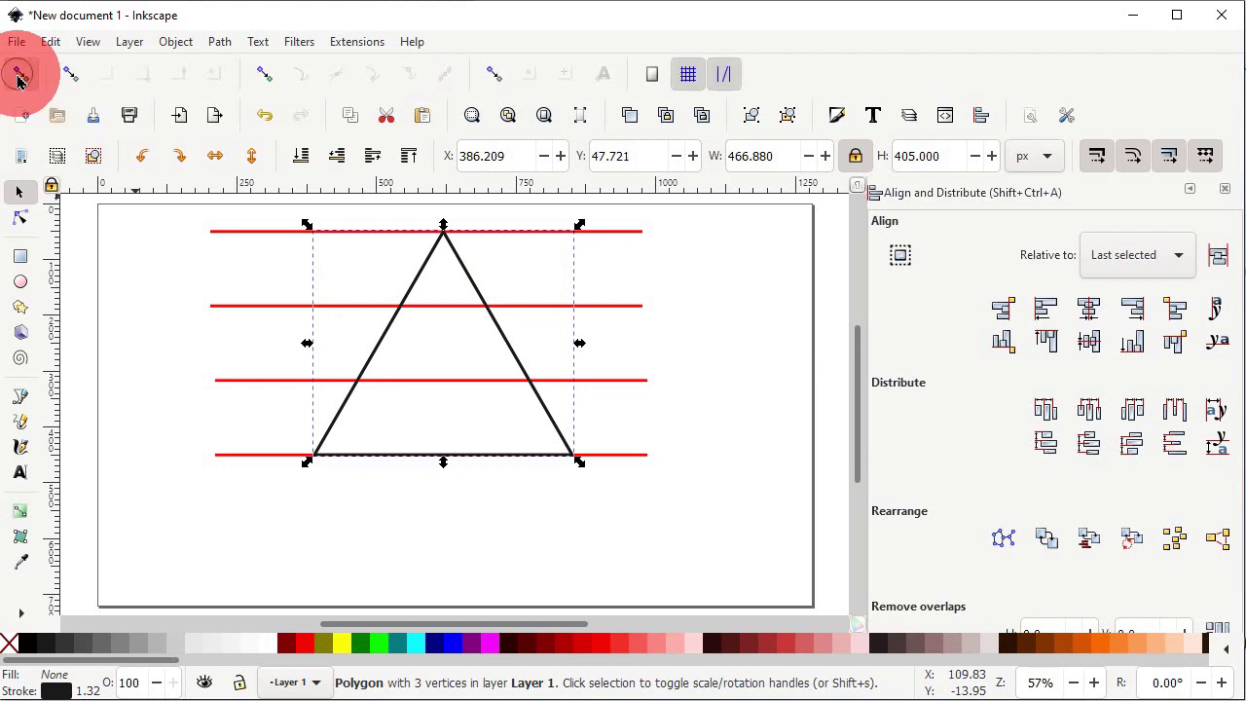
left_click(256, 82)
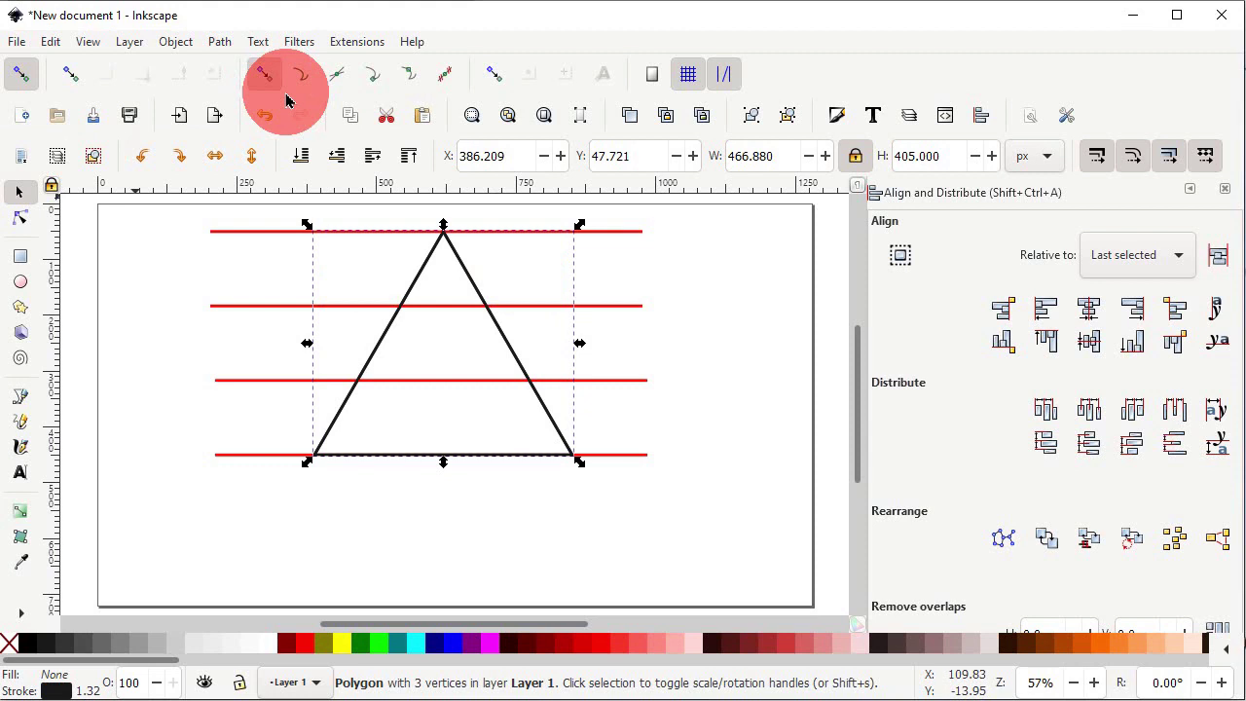
left_click(302, 86)
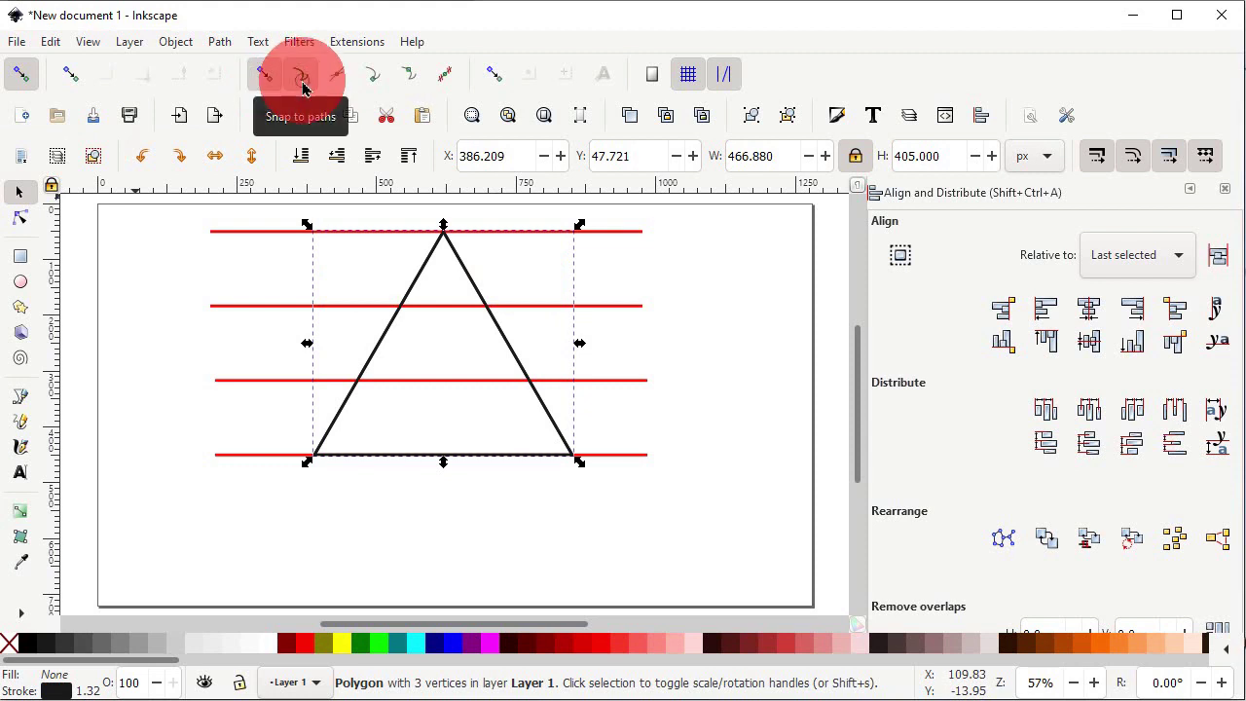
left_click(371, 86)
left_click(497, 238, "ctrl")
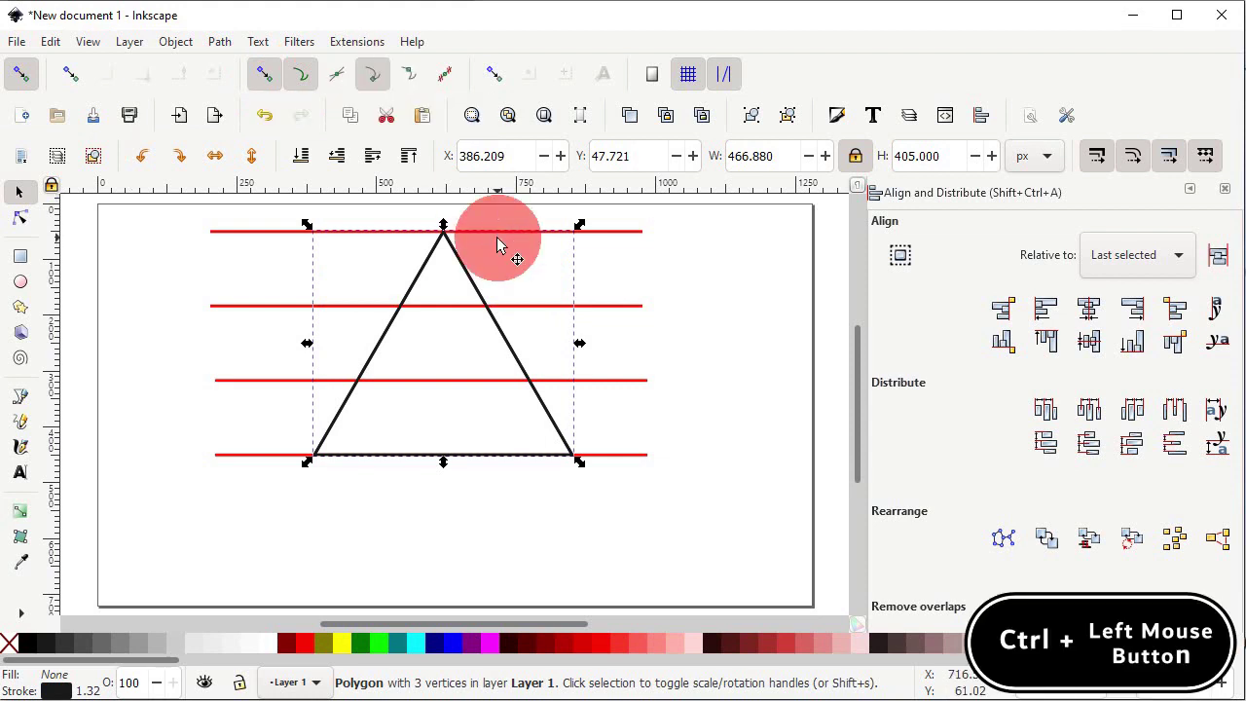
key("ctrl")
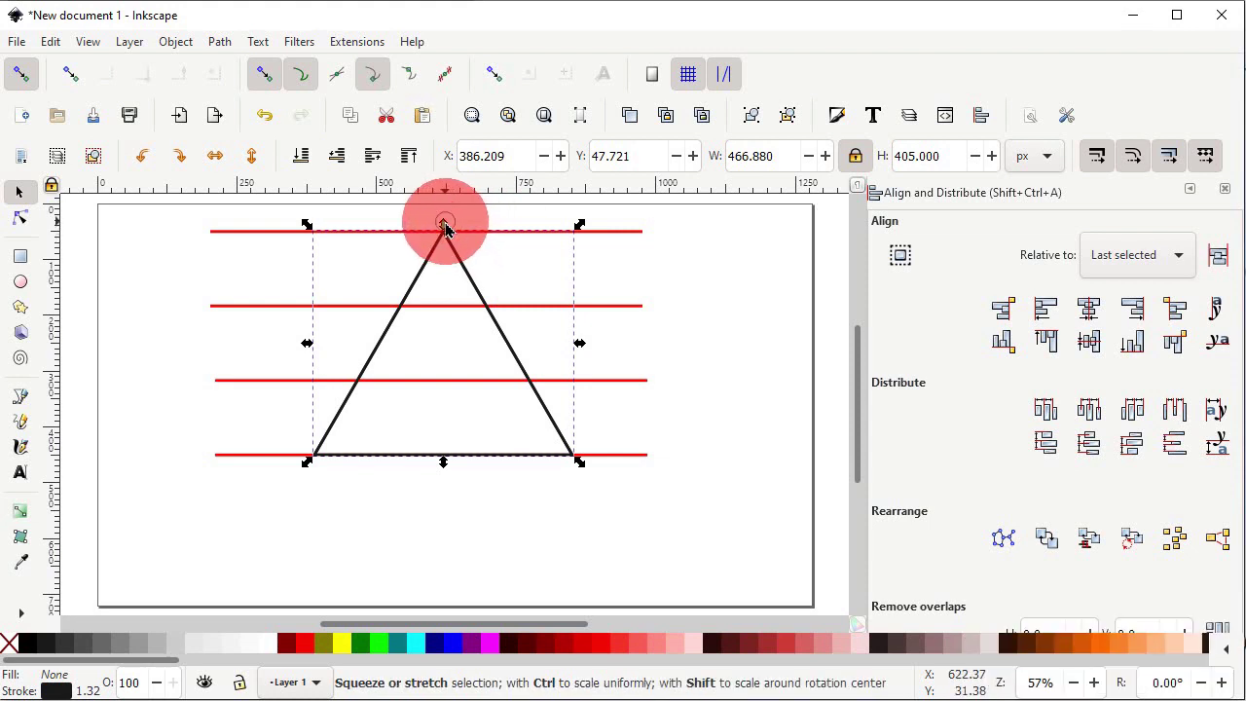
left_click_drag(446, 227, 449, 306)
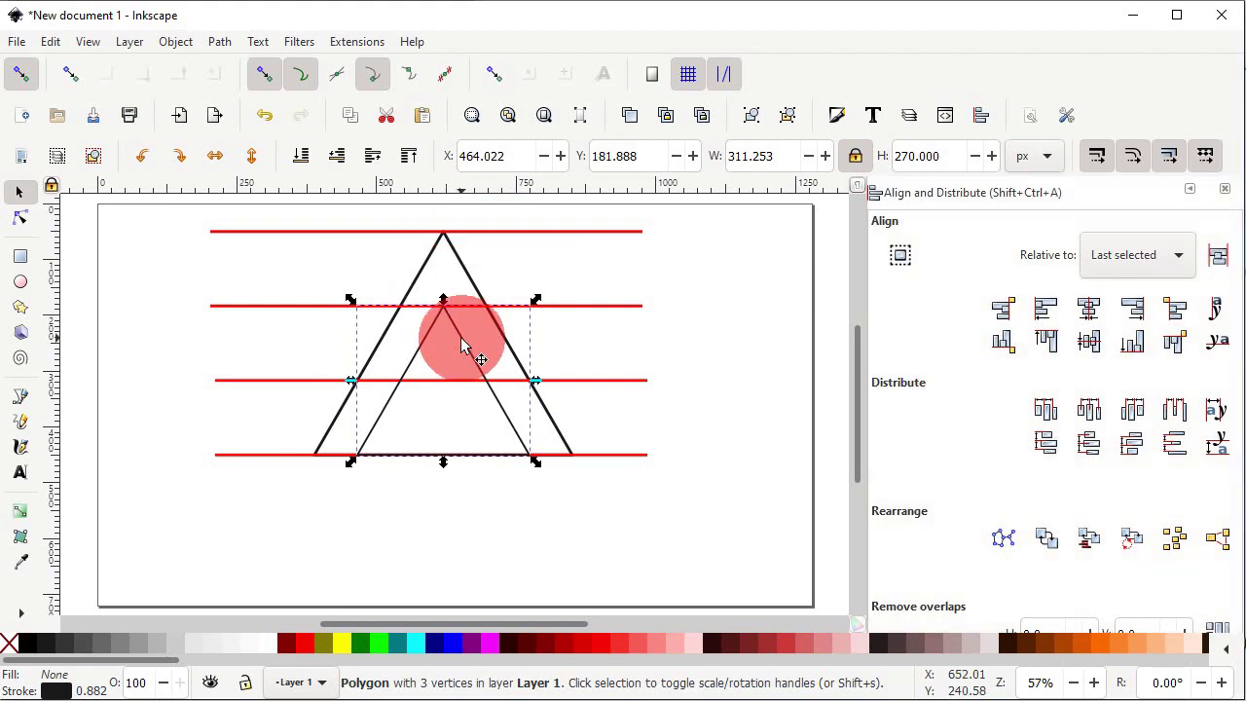
- Duplicate the middle triangle and shrink the copy to about 156 × 135 px, apex on the third line
right_click(461, 346)
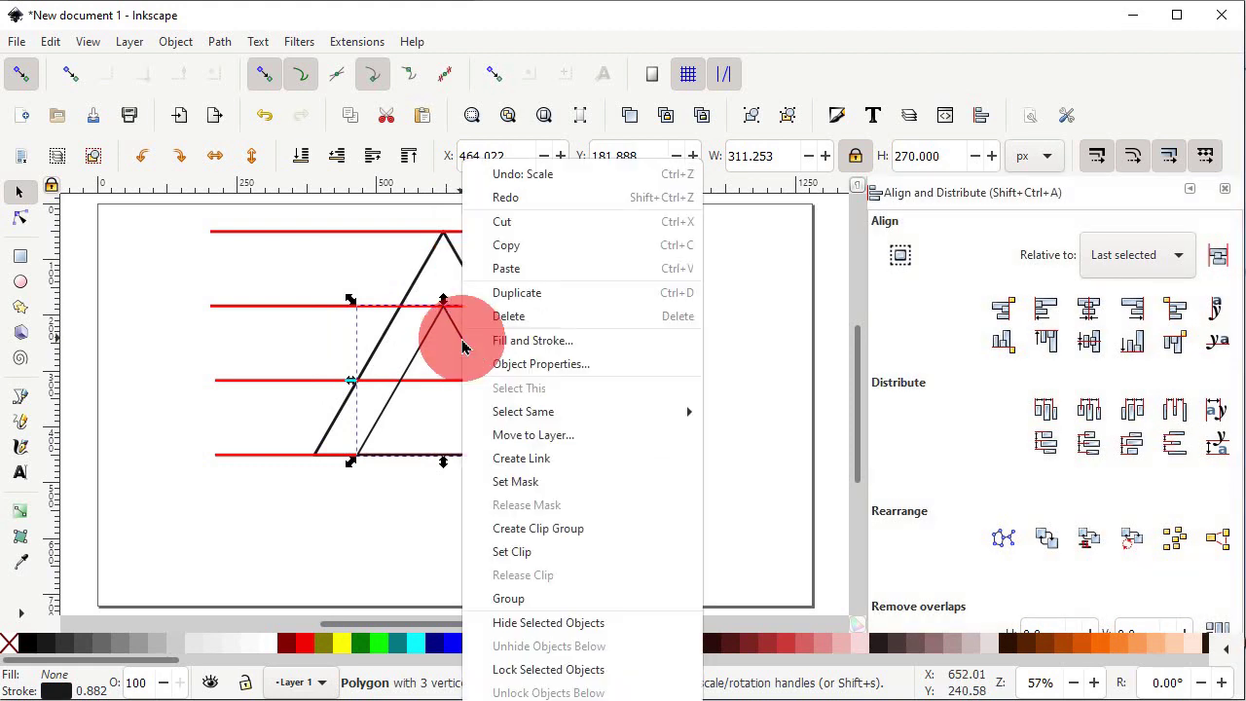
left_click(507, 291)
left_click(508, 305, "ctrl")
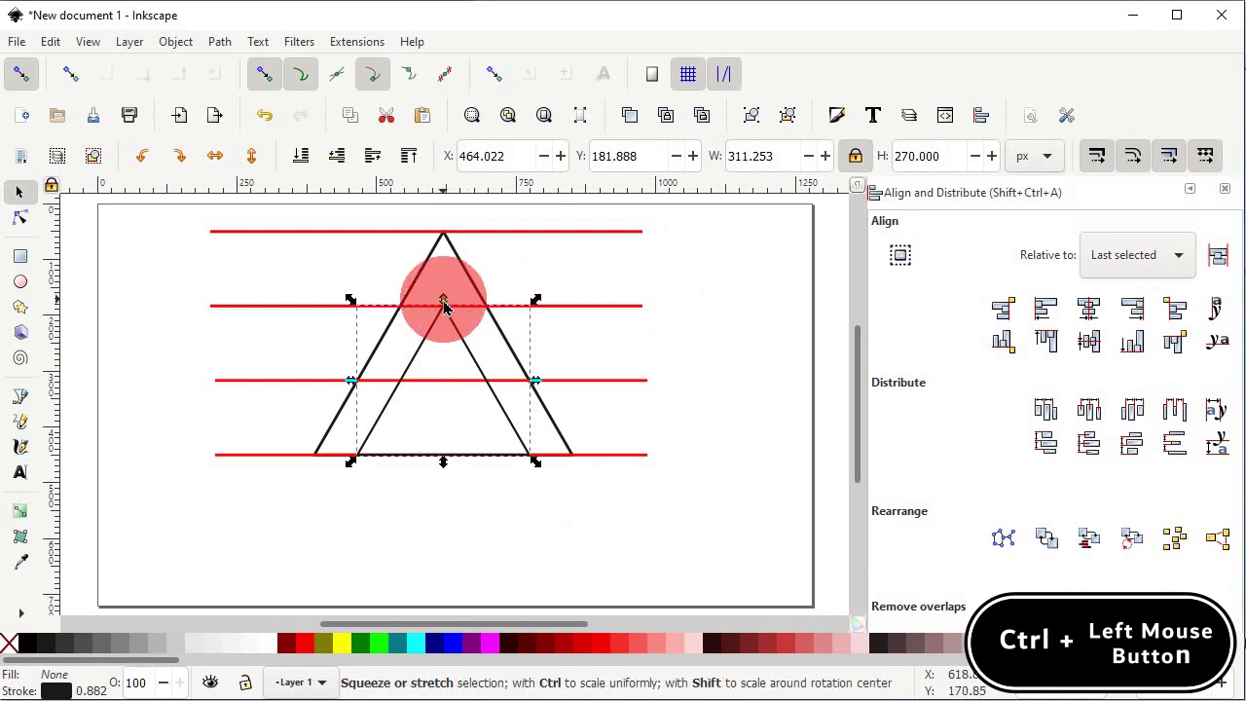
left_click_drag(443, 305, 445, 380)
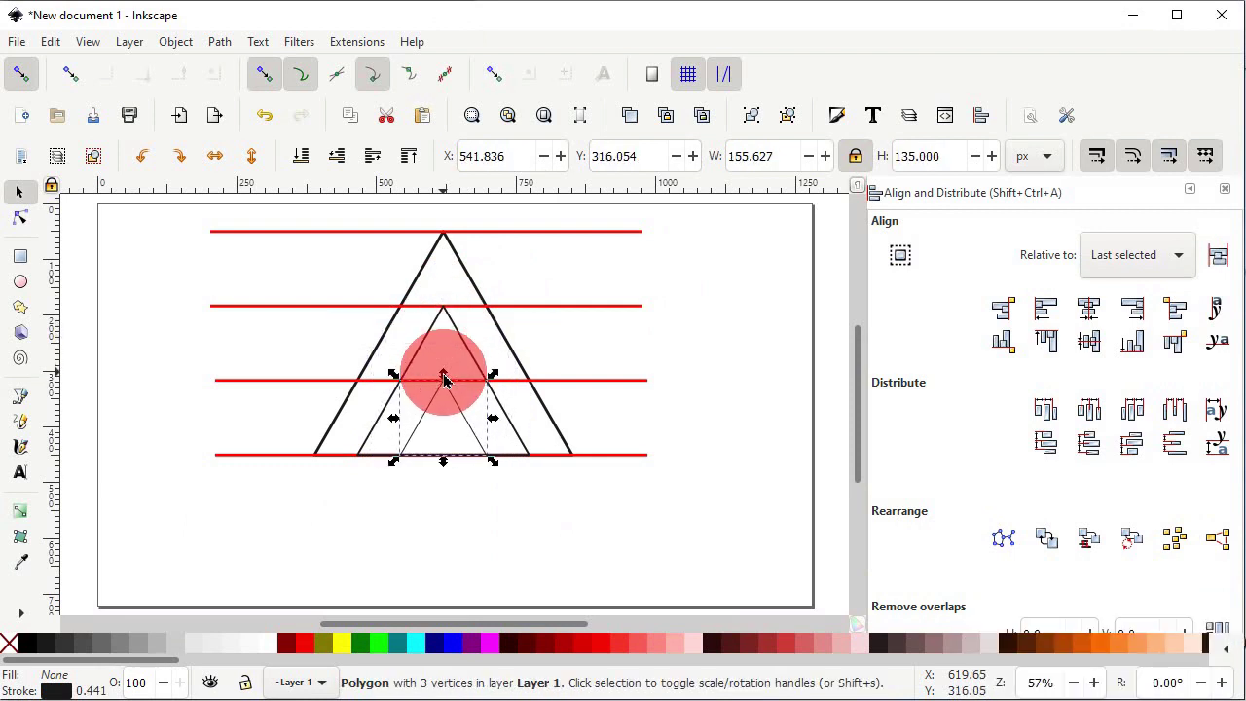
- Duplicate the middle triangle in place once more
left_click(464, 350)
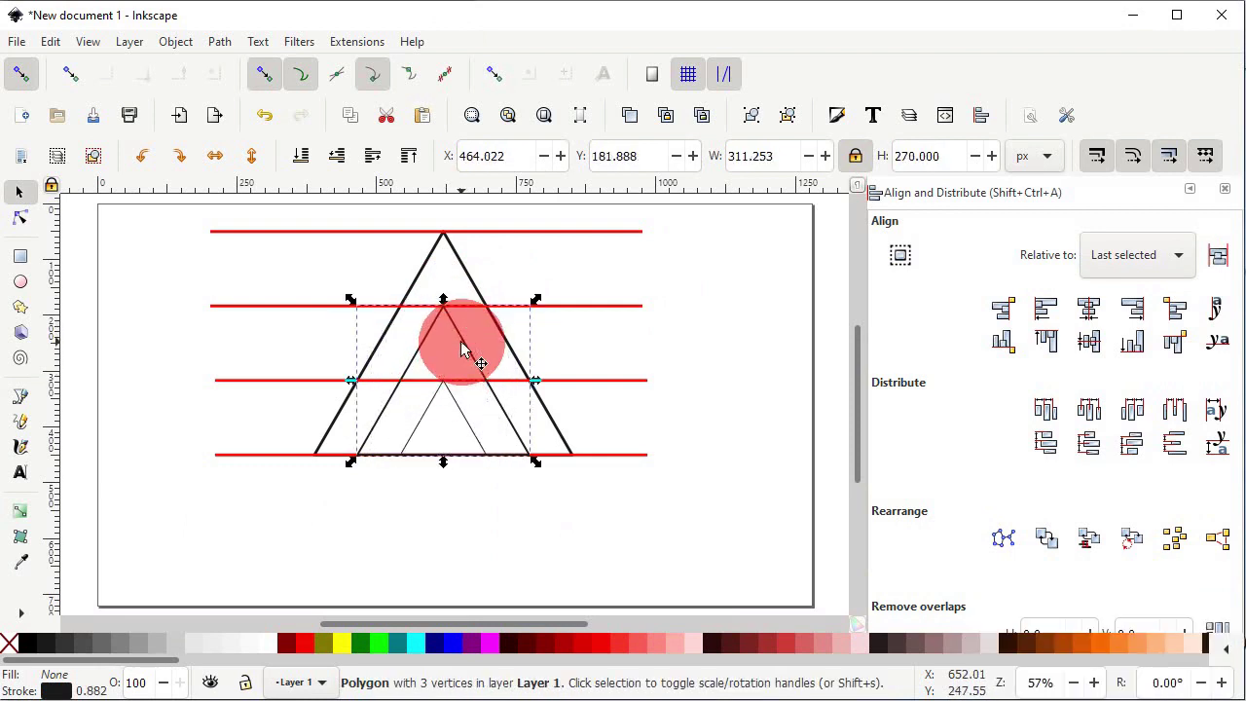
right_click(461, 348)
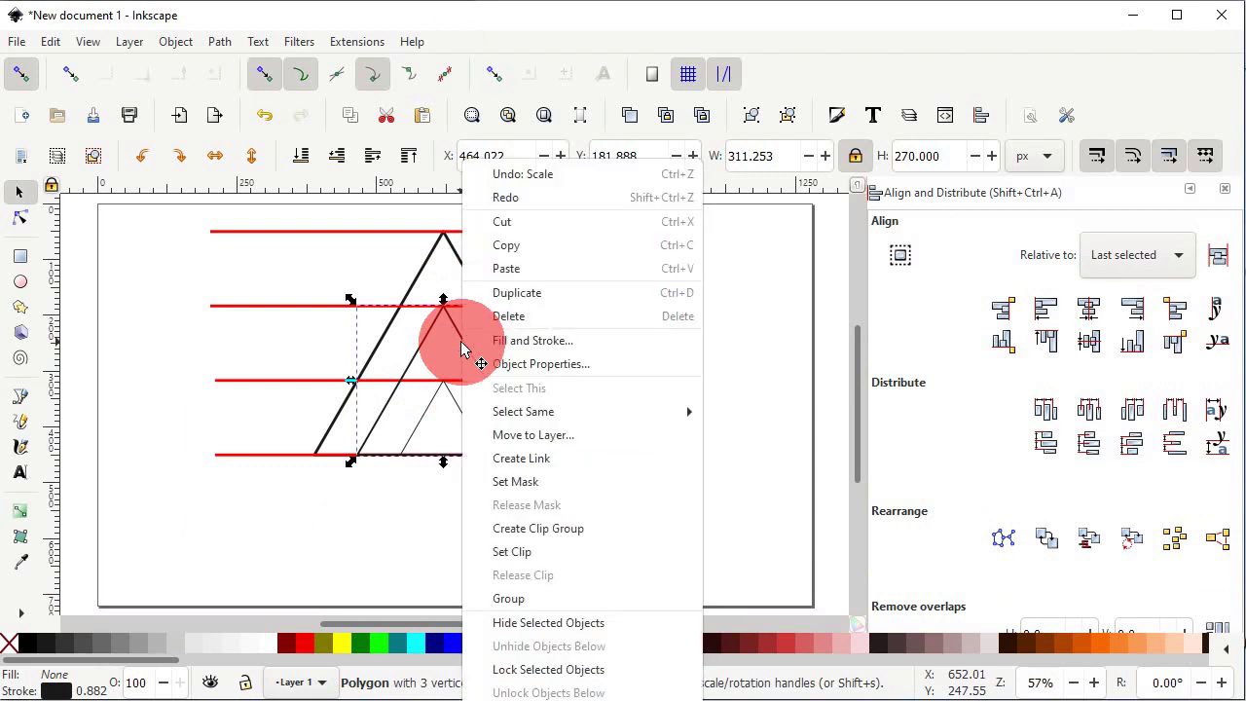
left_click(534, 293)
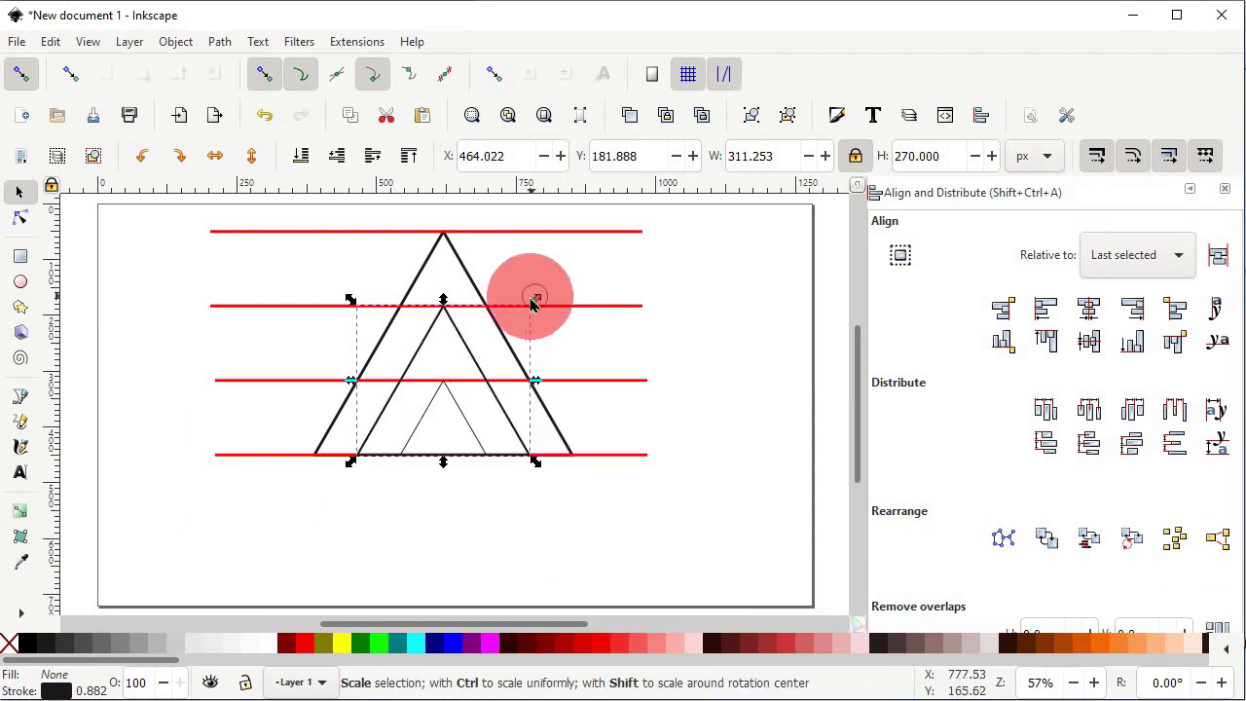
- Move the middle-triangle copy down so its apex sits on the third line, then select all red guide lines to remove them
left_click(454, 327)
left_click_drag(454, 326, 452, 408)
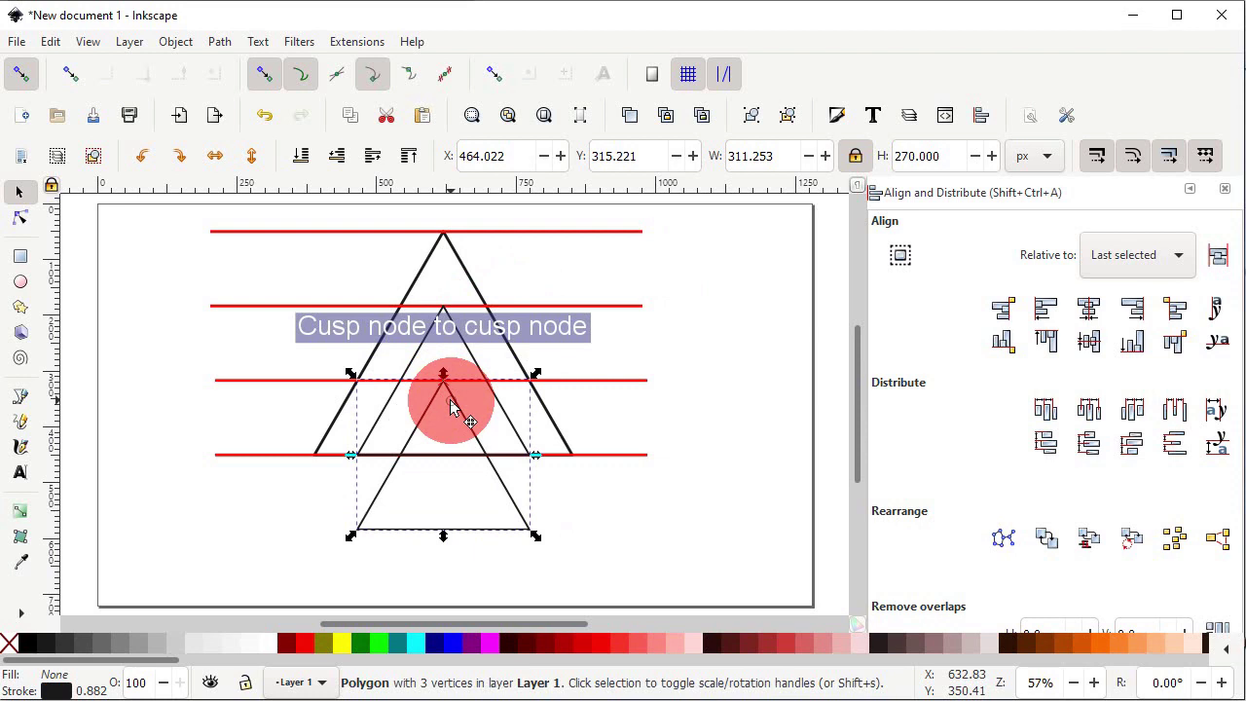
left_click(602, 488, "alt")
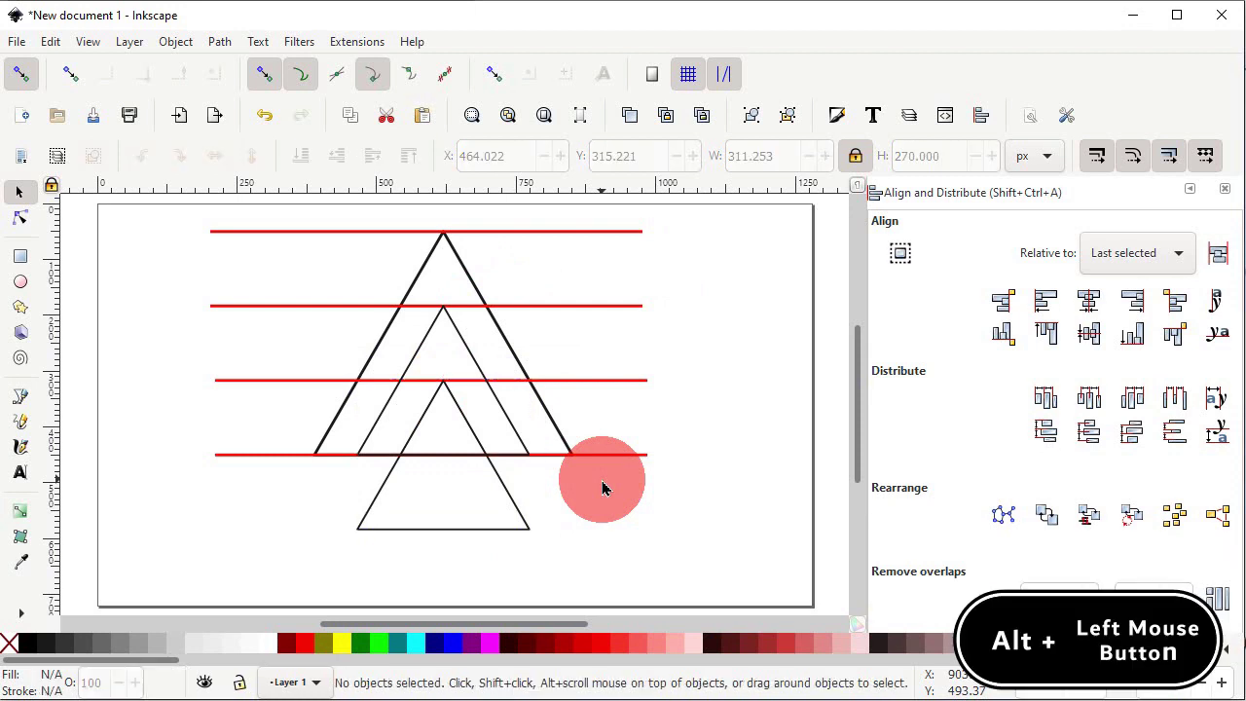
key("alt")
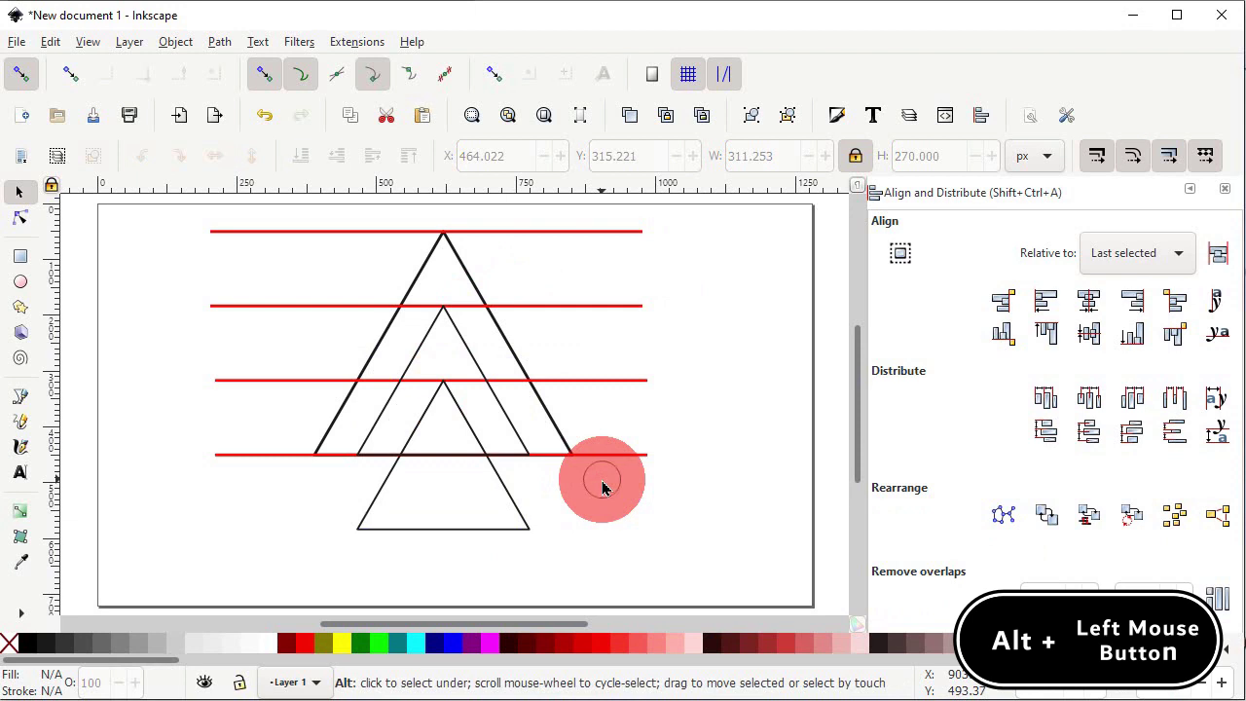
left_click_drag(602, 479, 603, 224)
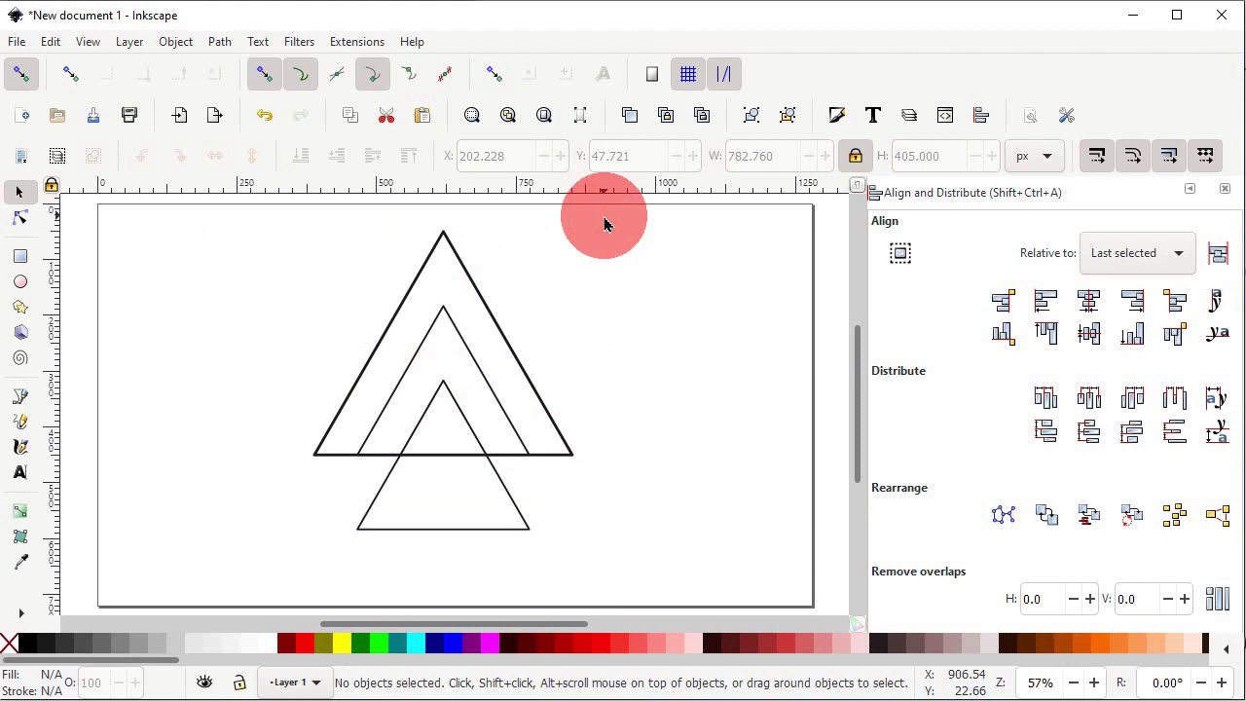
- Paste the #008000, #00d000, #3c9f00, #803300 swatch palette and show the large triangle's Fill settings
key("ctrl+alt+v")
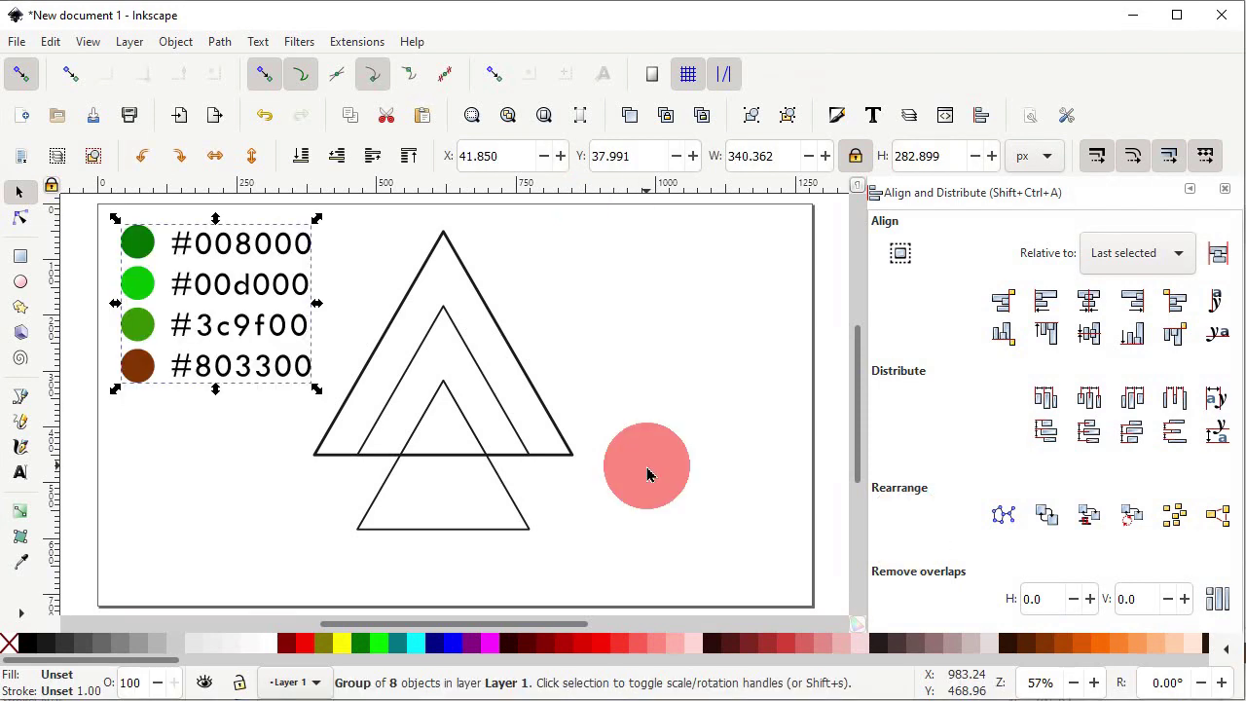
left_click_drag(649, 474, 478, 288)
left_click(475, 278)
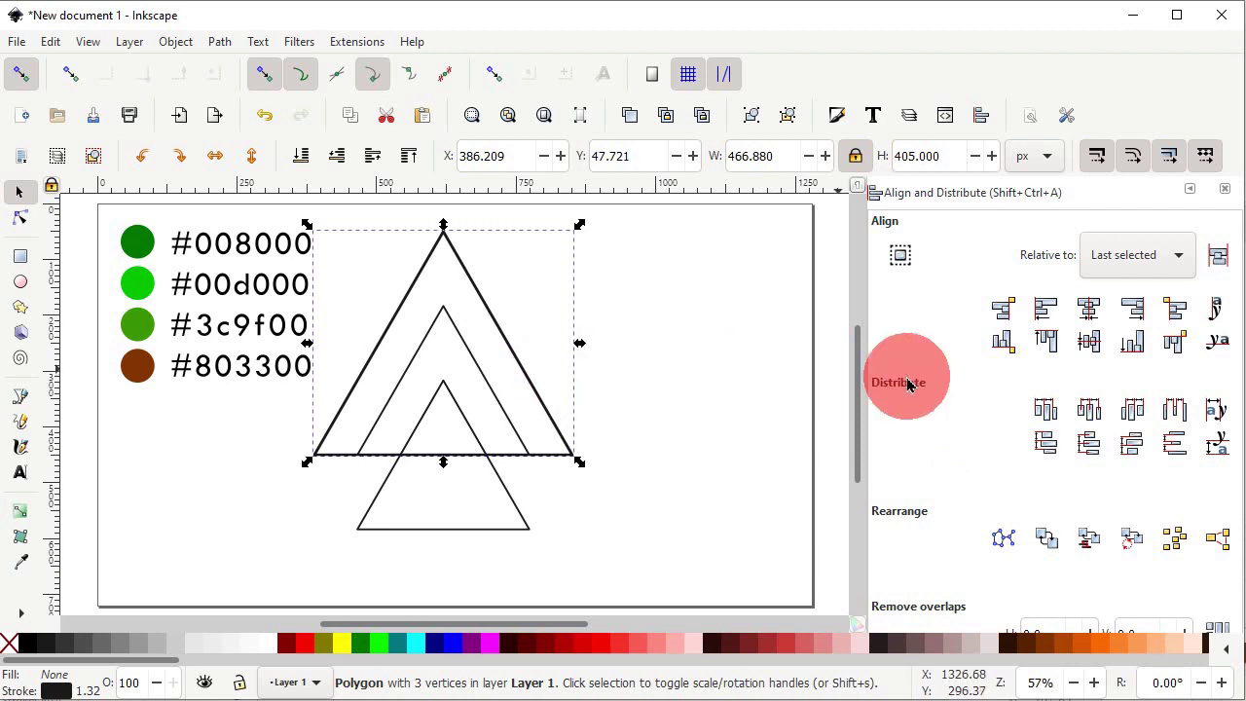
scroll(981, 406, "down", 3)
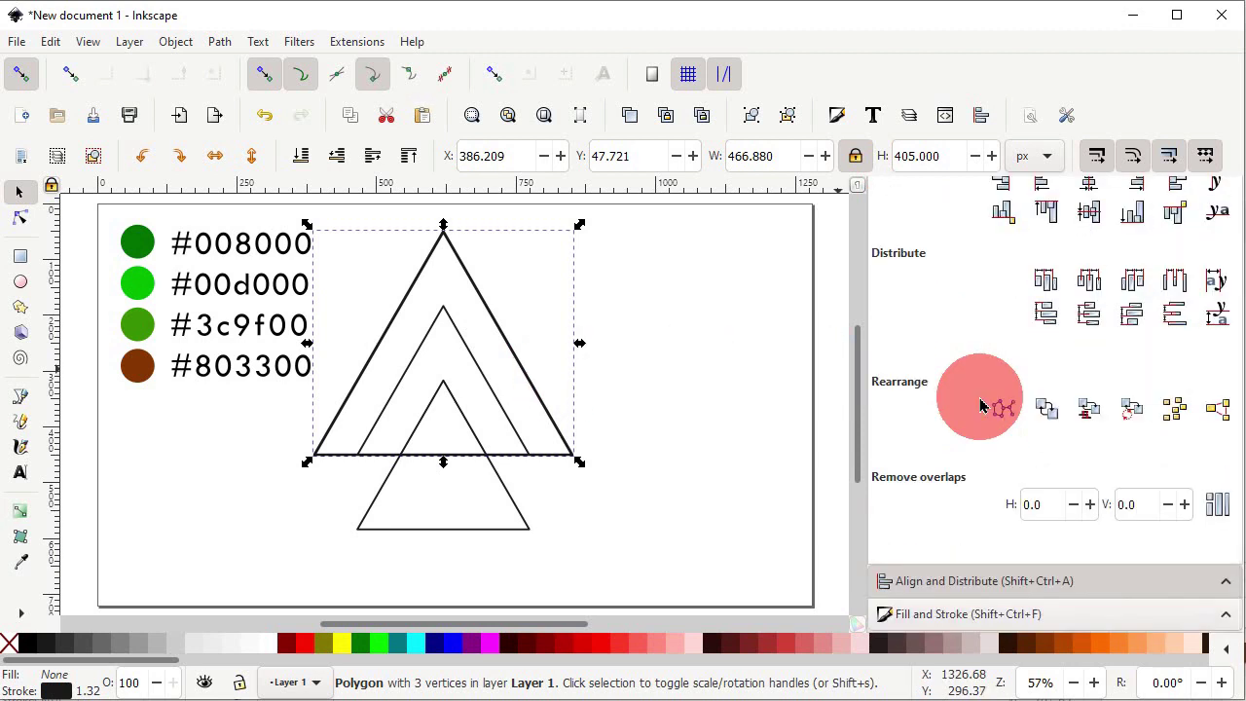
left_click(990, 614)
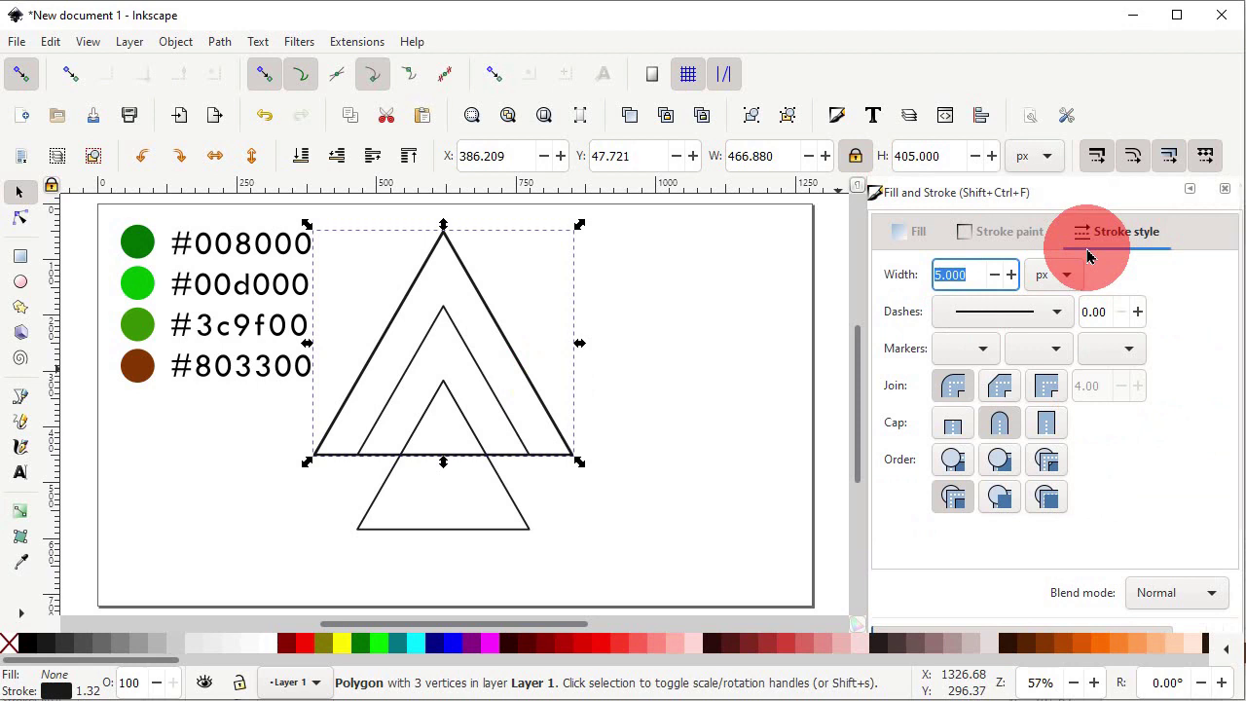
left_click(915, 233)
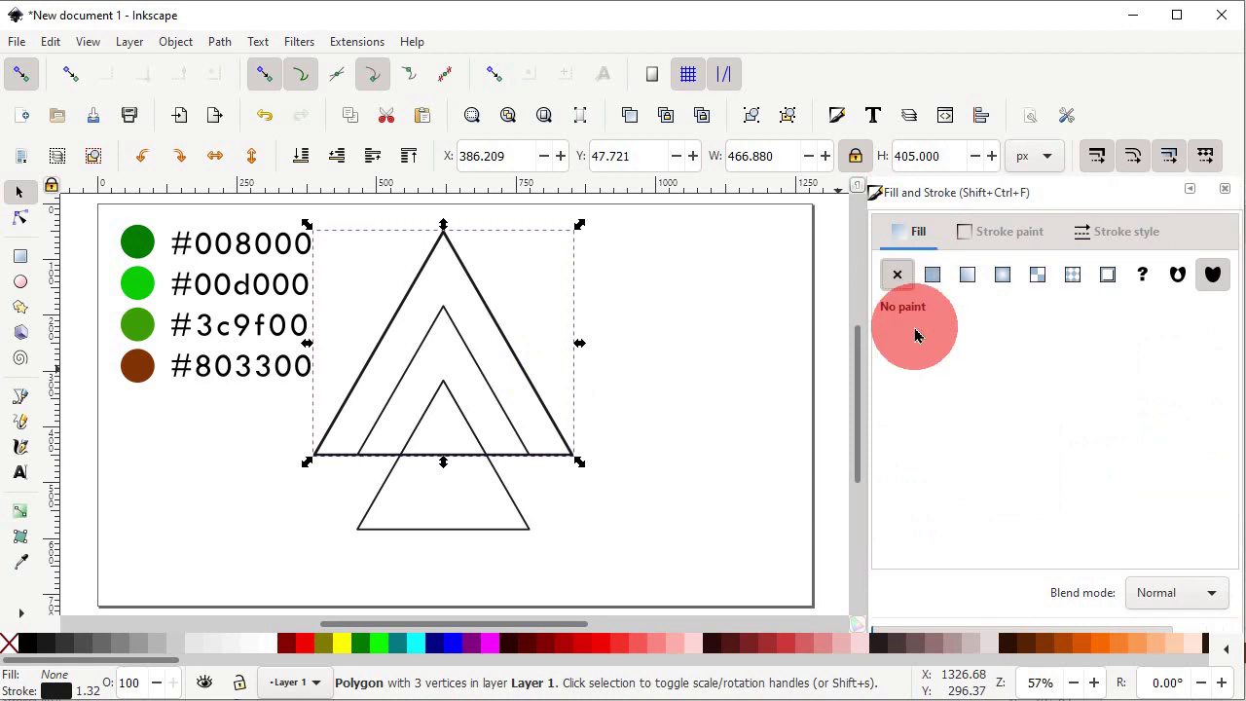
- Give the largest triangle a flat fill with RGBA code 008000
left_click(931, 277)
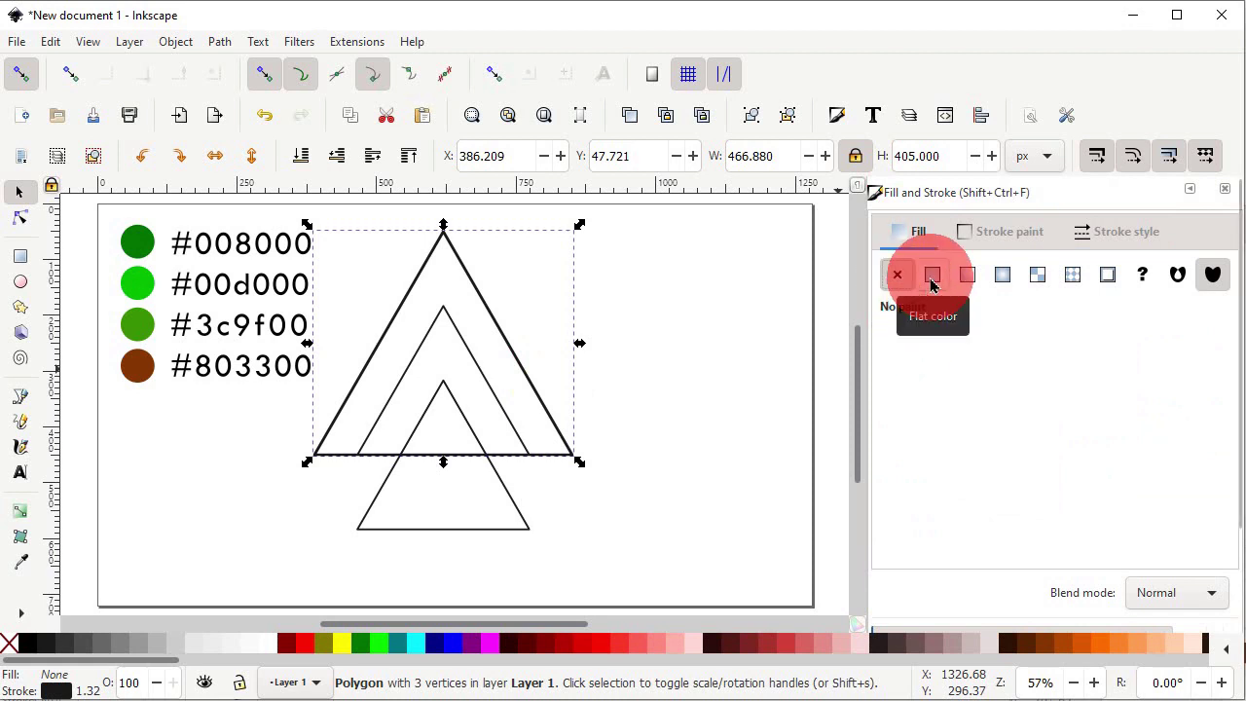
left_click(931, 277)
left_click(965, 595)
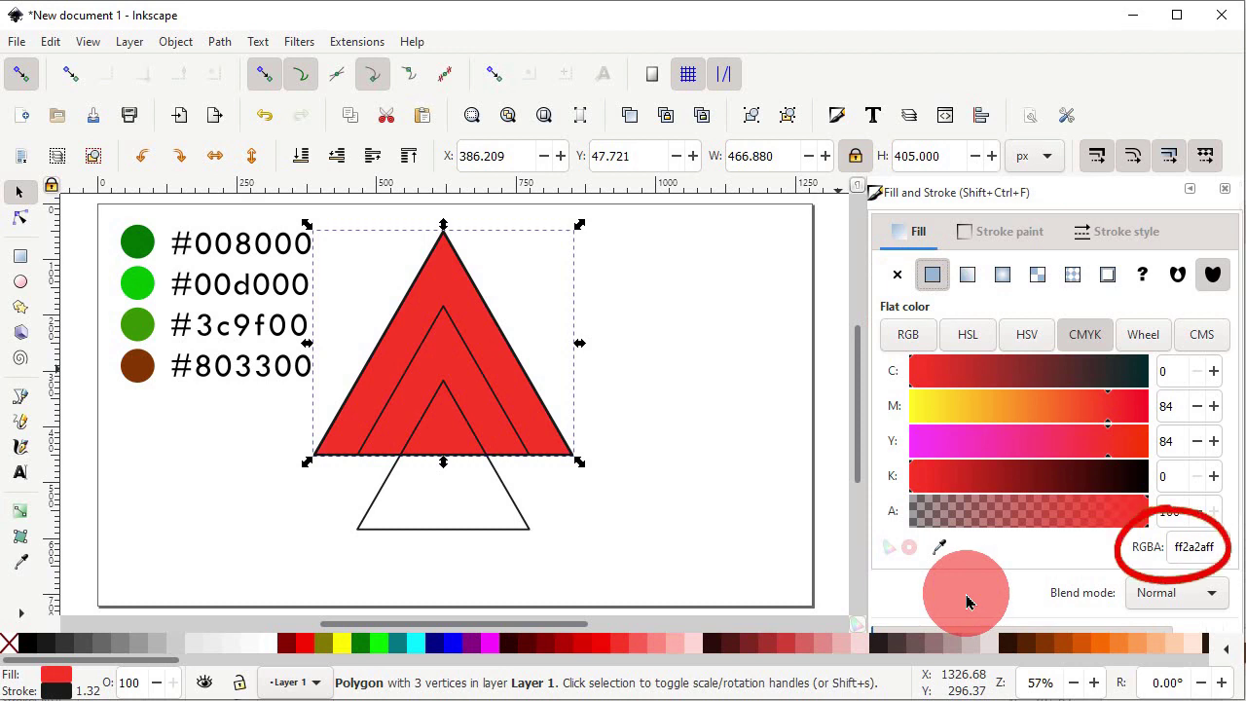
left_click(1220, 551)
left_click_drag(1220, 551, 1106, 567)
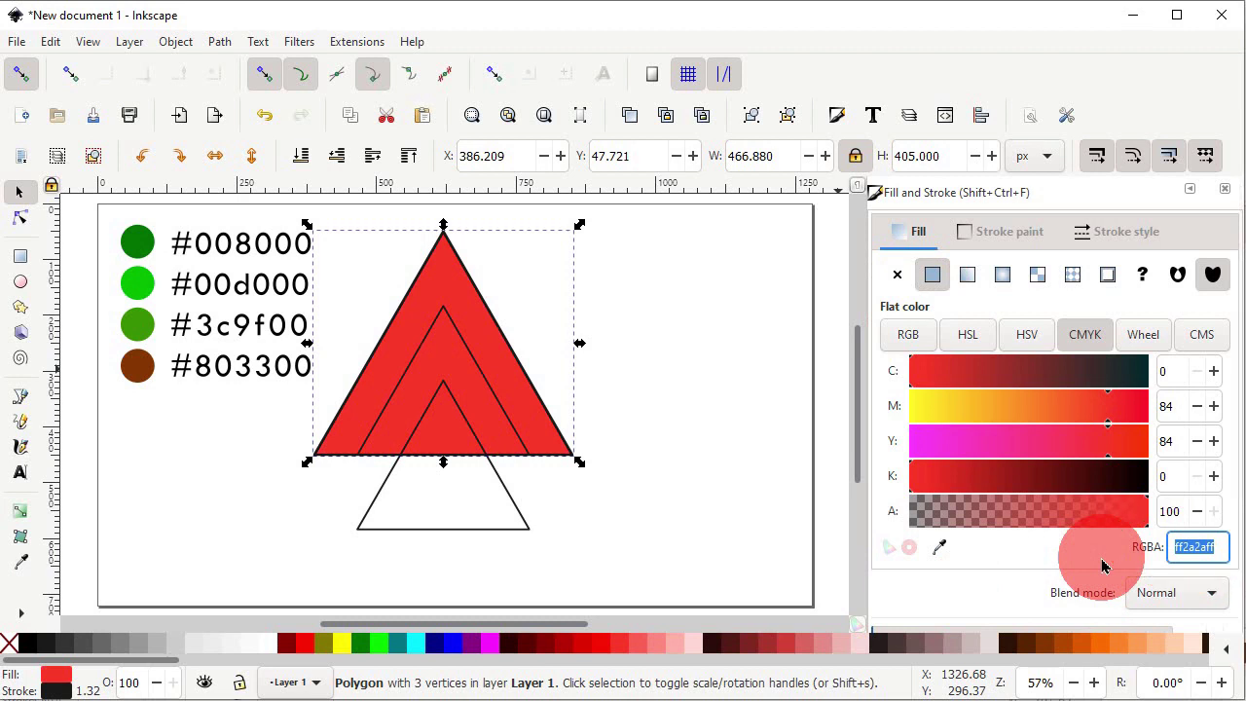
type("00")
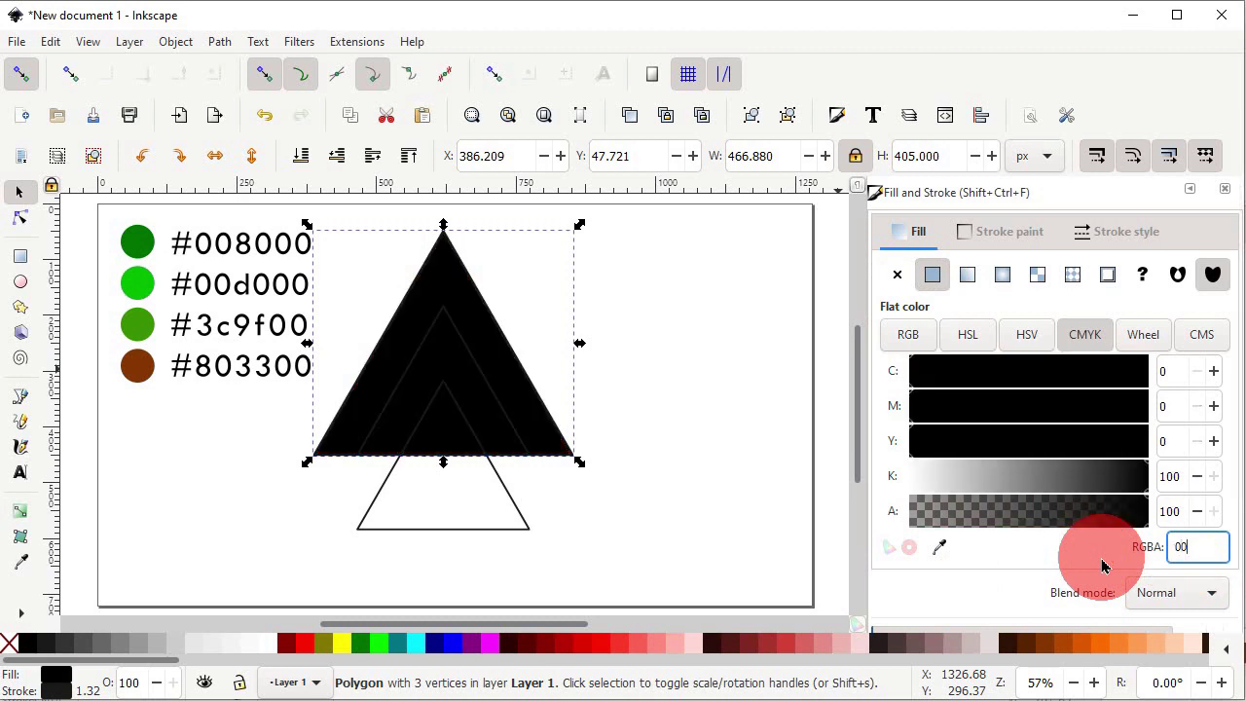
type("800")
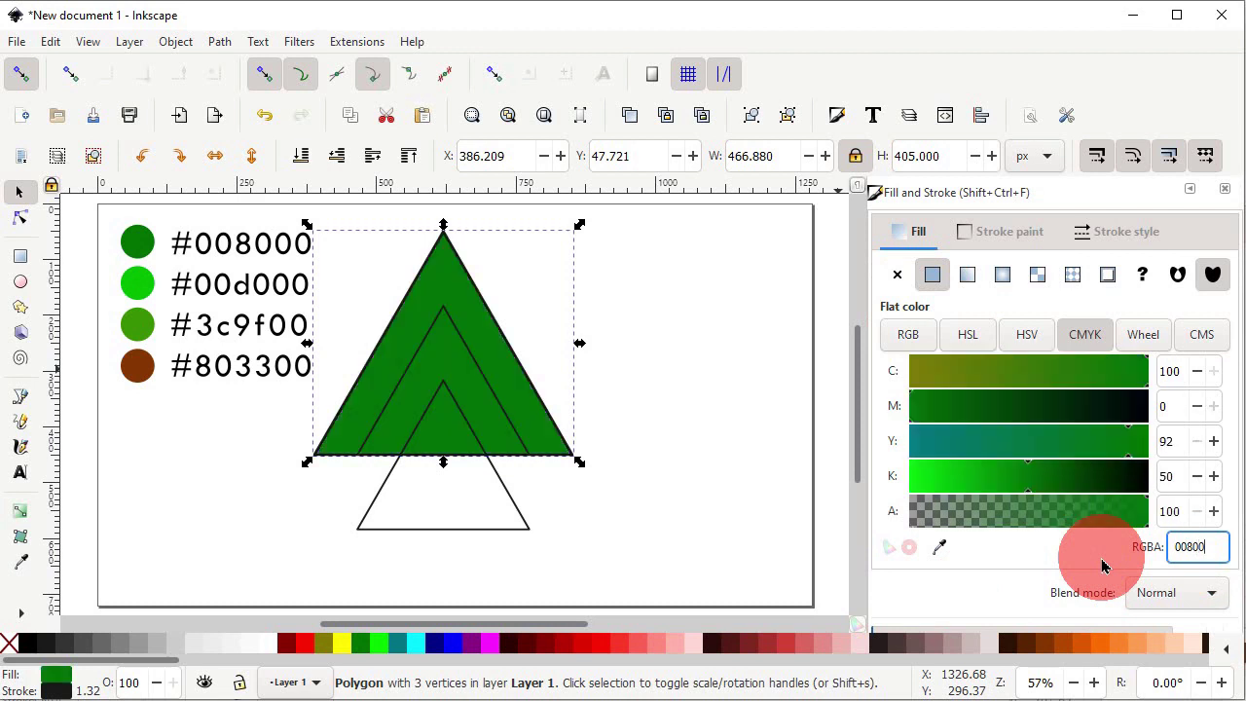
type("0")
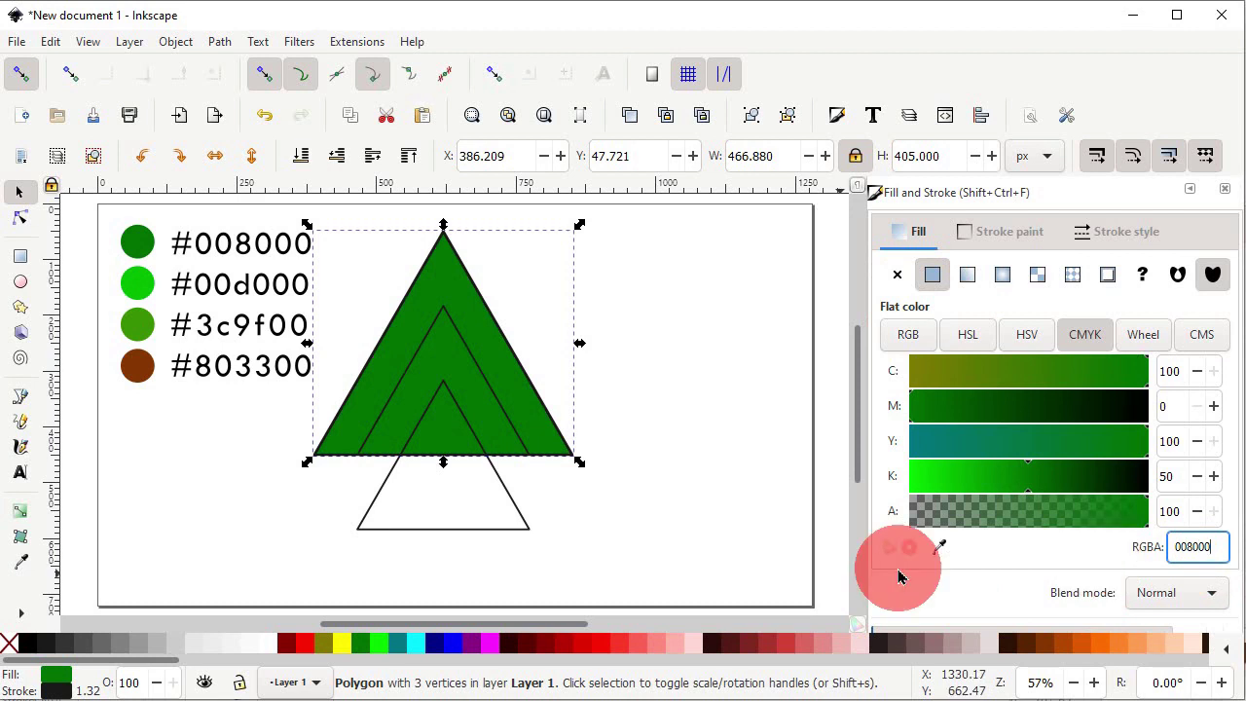
left_click(489, 385)
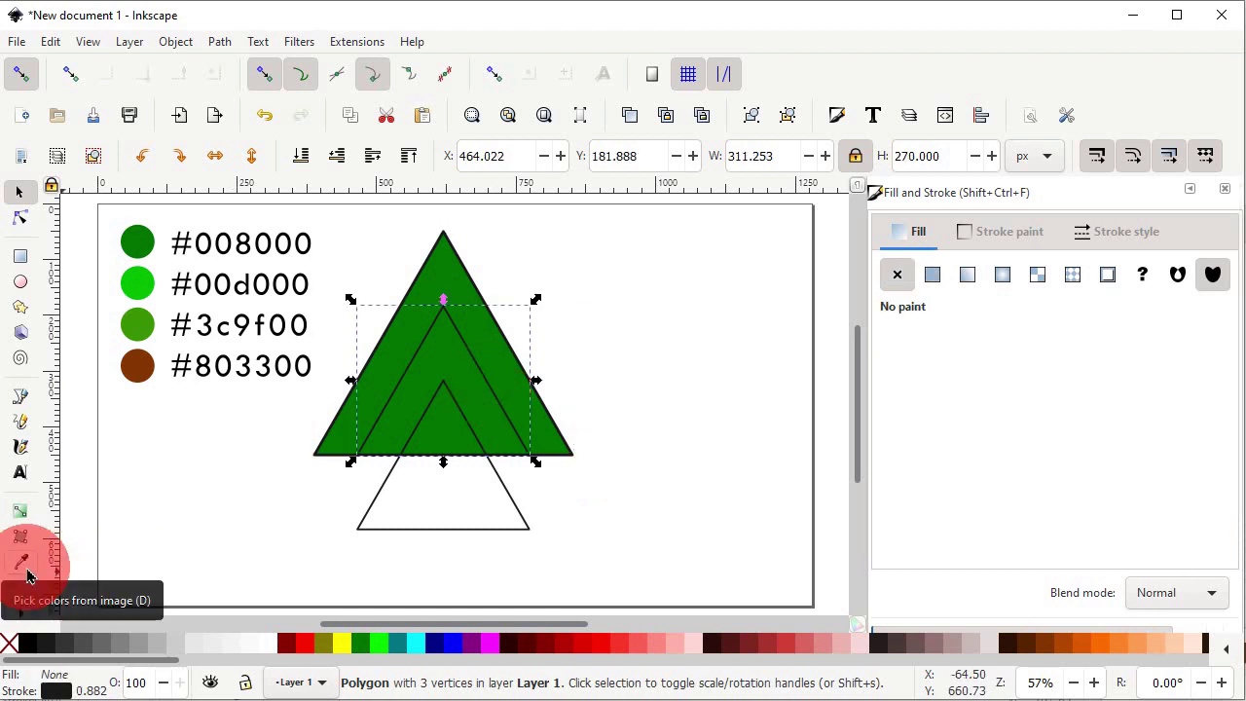
- Fill the middle triangle with the #00d000 swatch and move the bottom triangle aside to the lower left
left_click(28, 574)
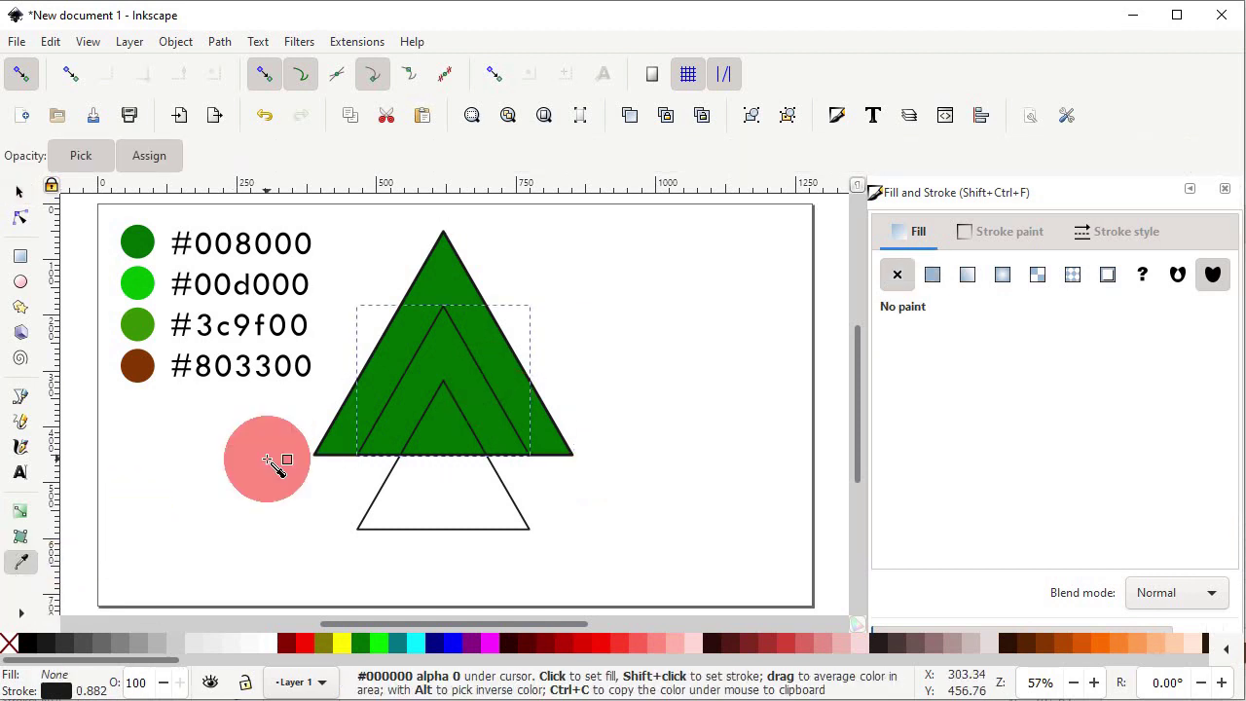
left_click(141, 287)
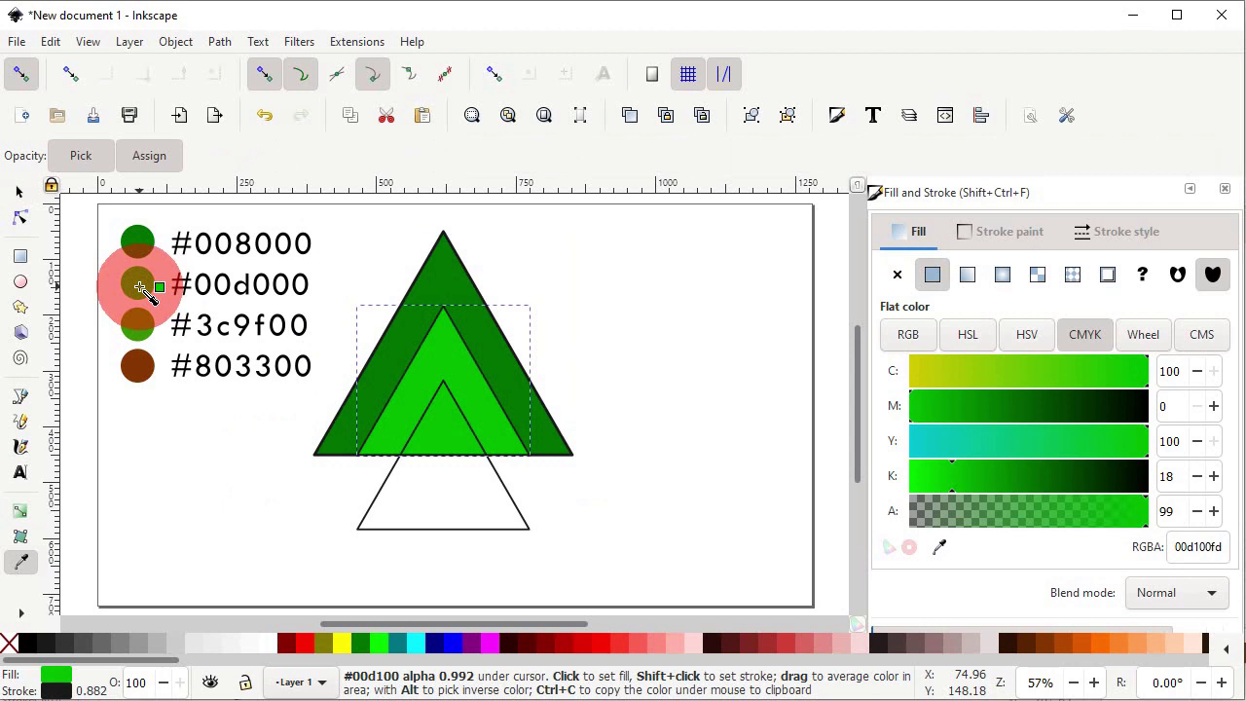
left_click(20, 192)
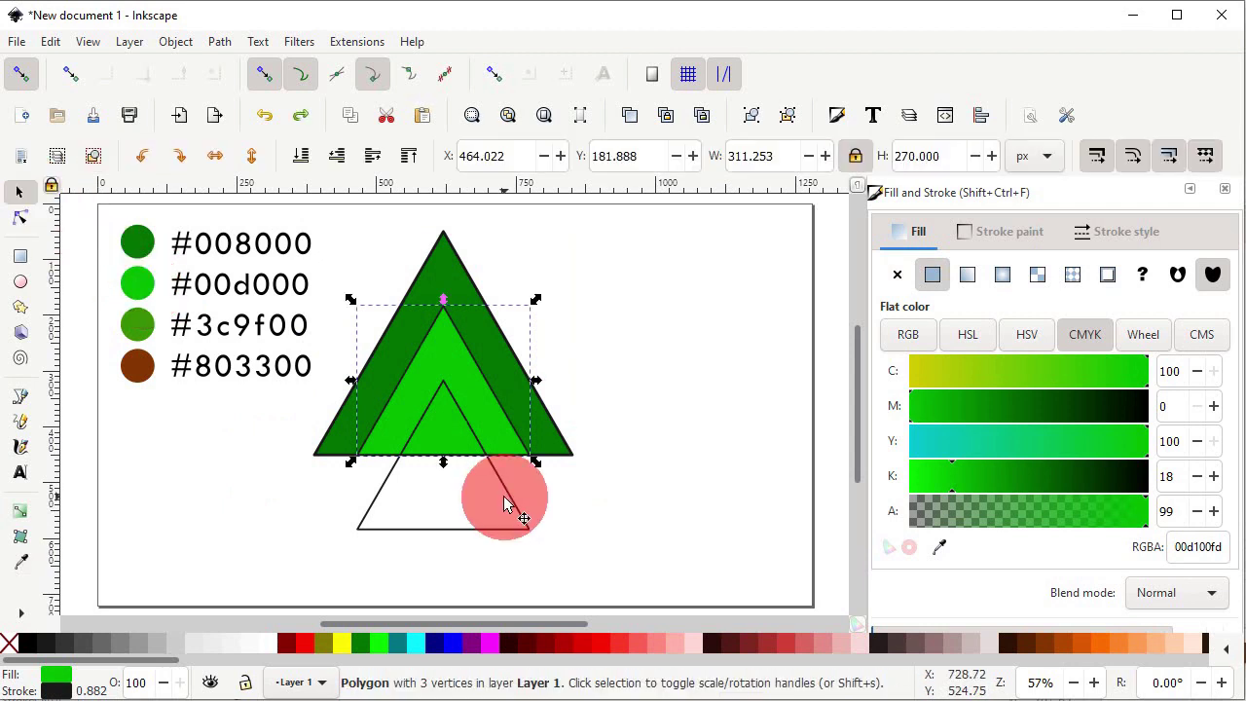
left_click(467, 425)
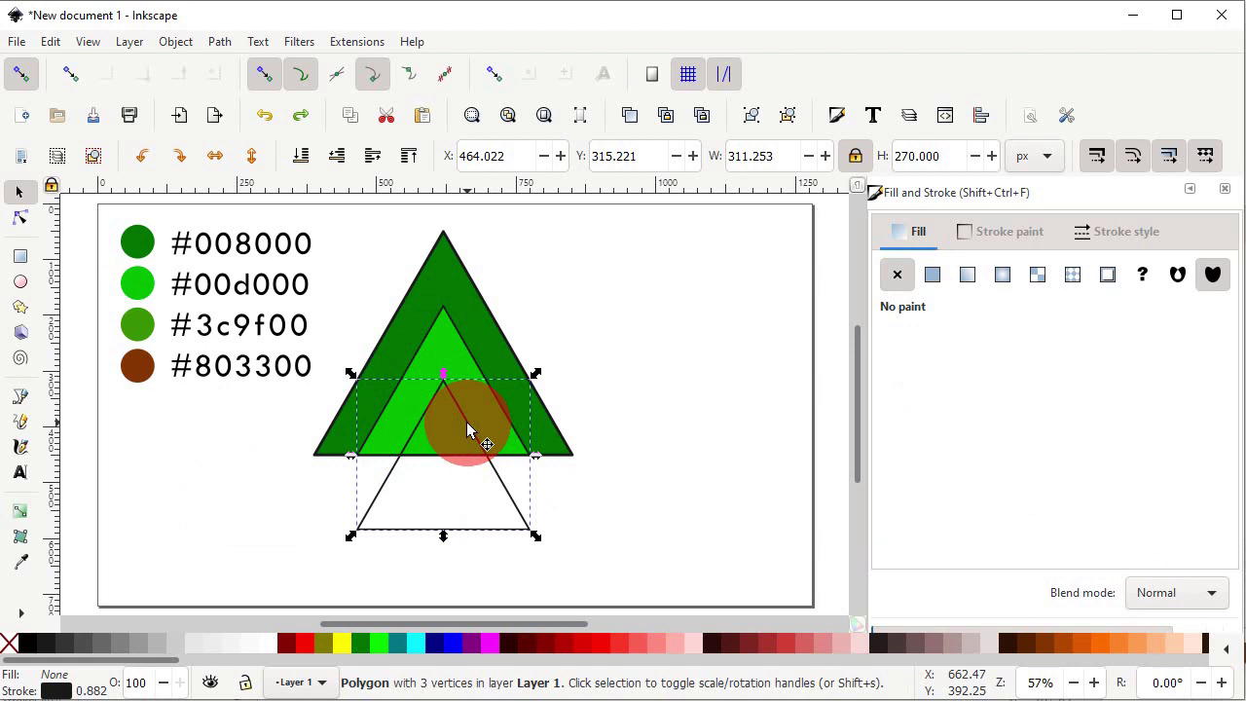
left_click_drag(467, 429, 202, 477)
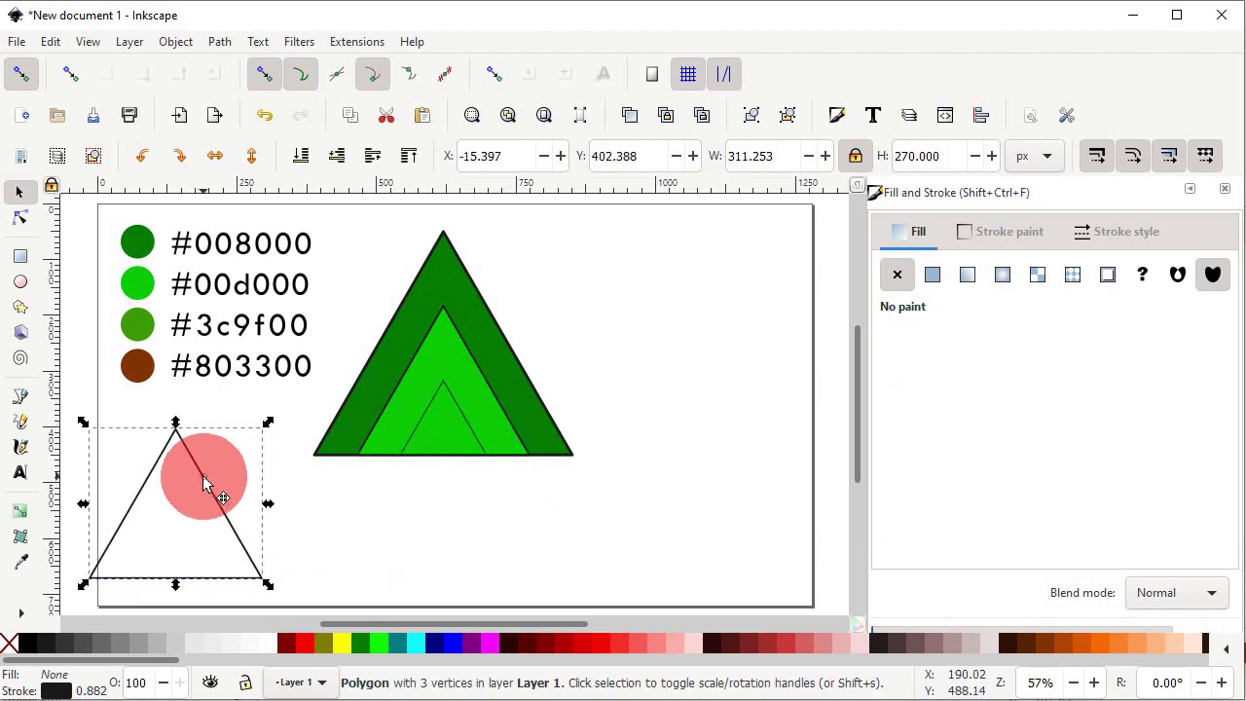
- Fill the small inner triangle with #3c9f00 and move the outline triangle back under the greens
left_click(428, 421)
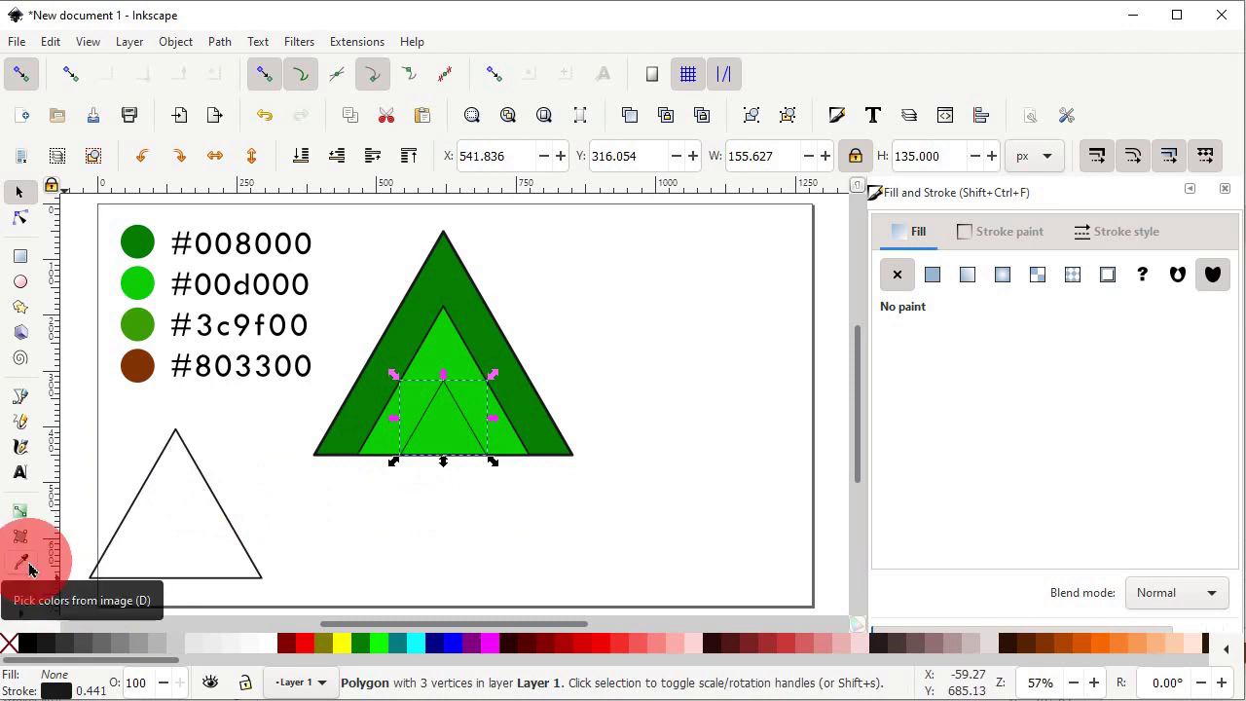
left_click(24, 563)
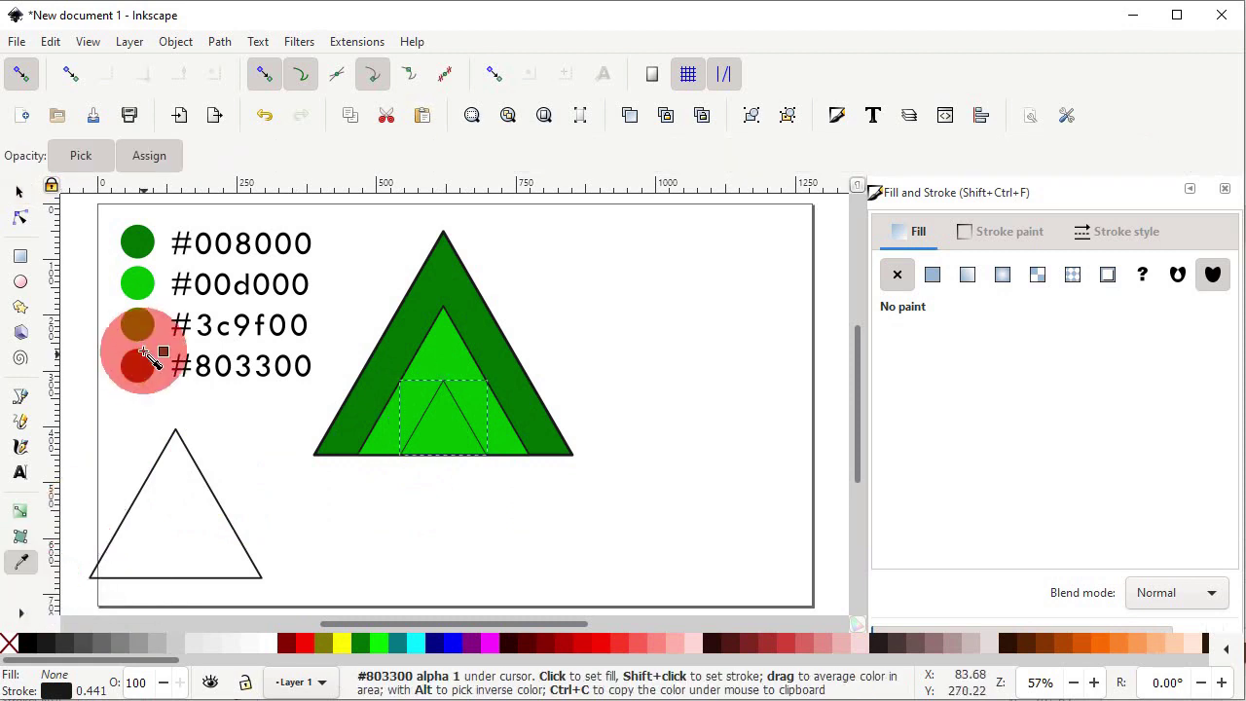
left_click_drag(143, 330, 144, 332)
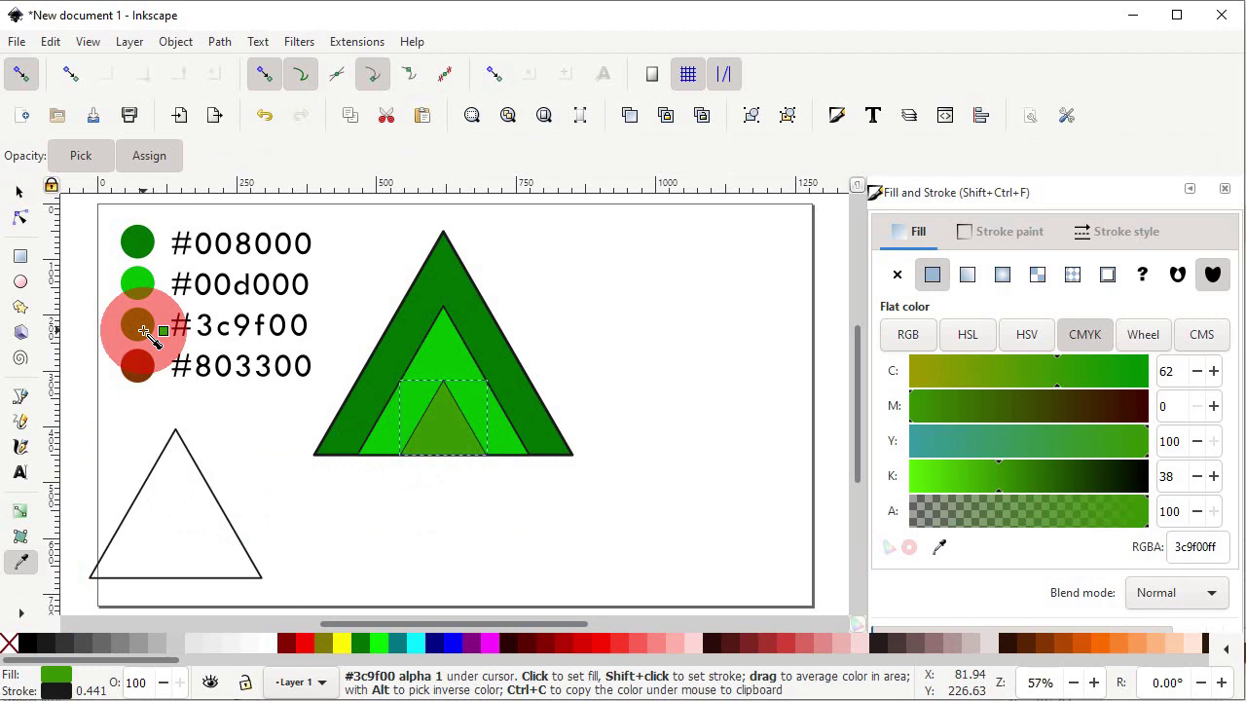
left_click(18, 191)
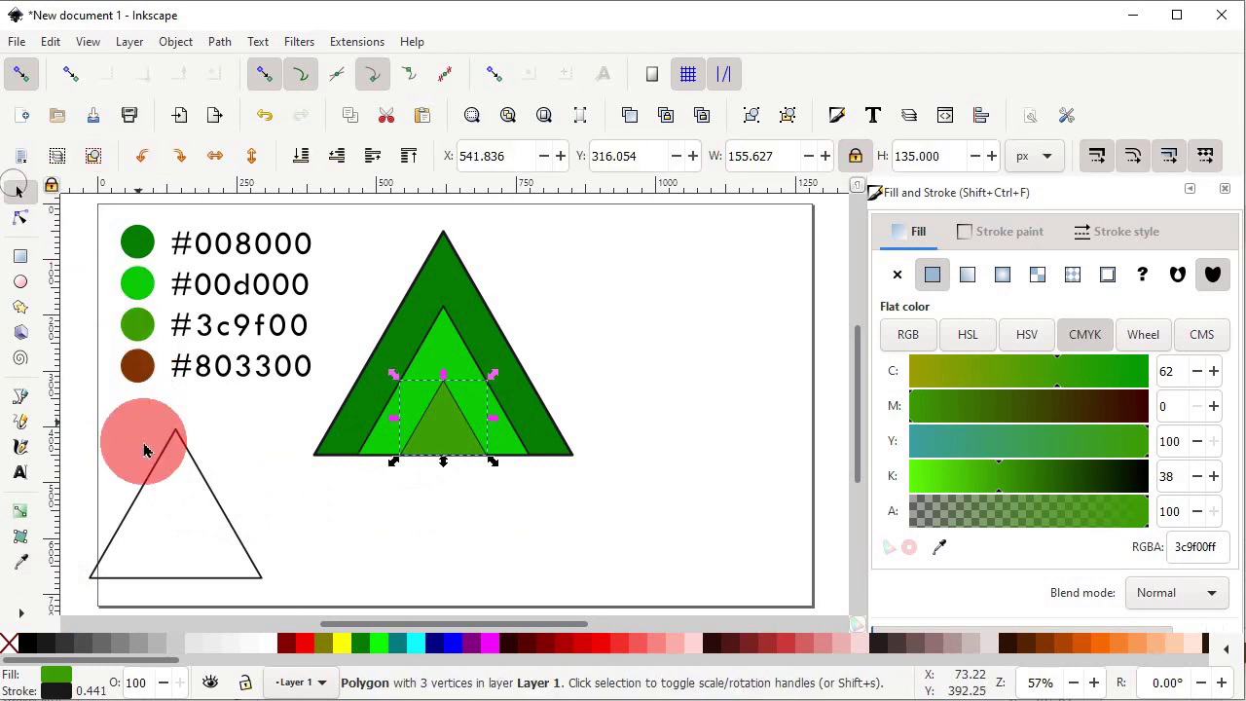
left_click(195, 465)
left_click_drag(193, 466, 447, 403)
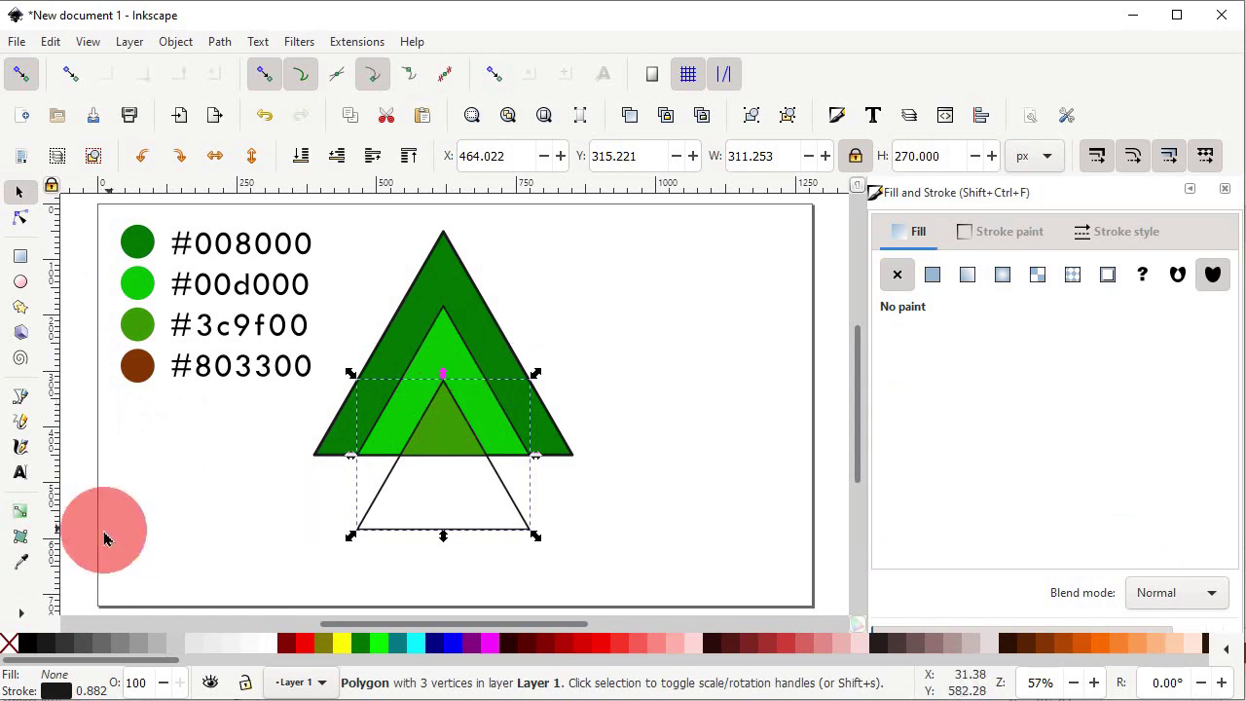
- Fill the bottom triangle with brown #803300, lower it behind the greens, and delete the swatch palette
left_click(33, 563)
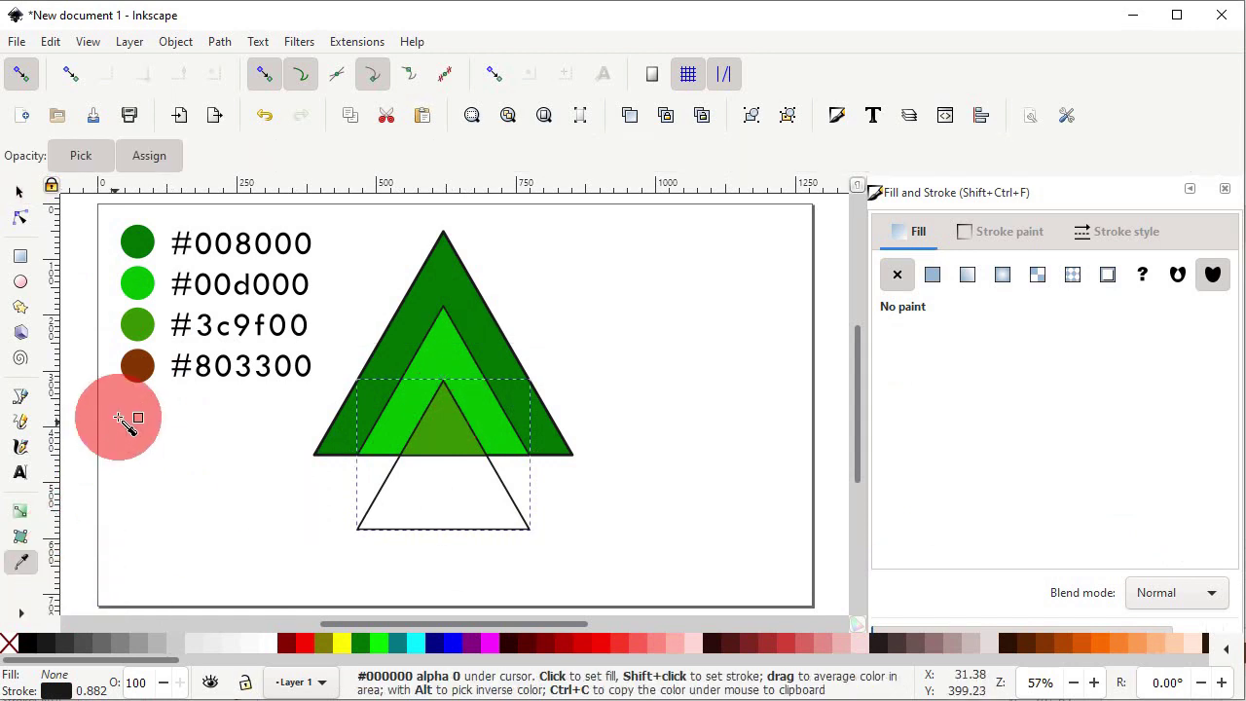
left_click_drag(139, 366, 139, 372)
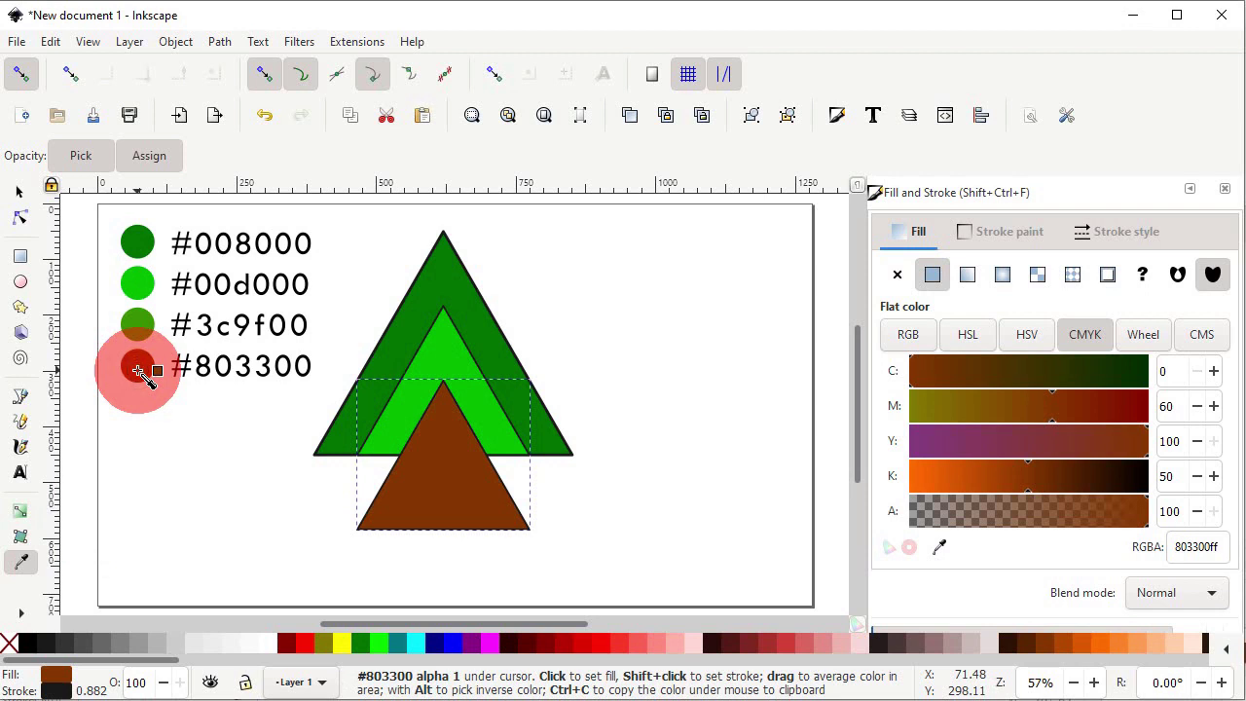
left_click(18, 192)
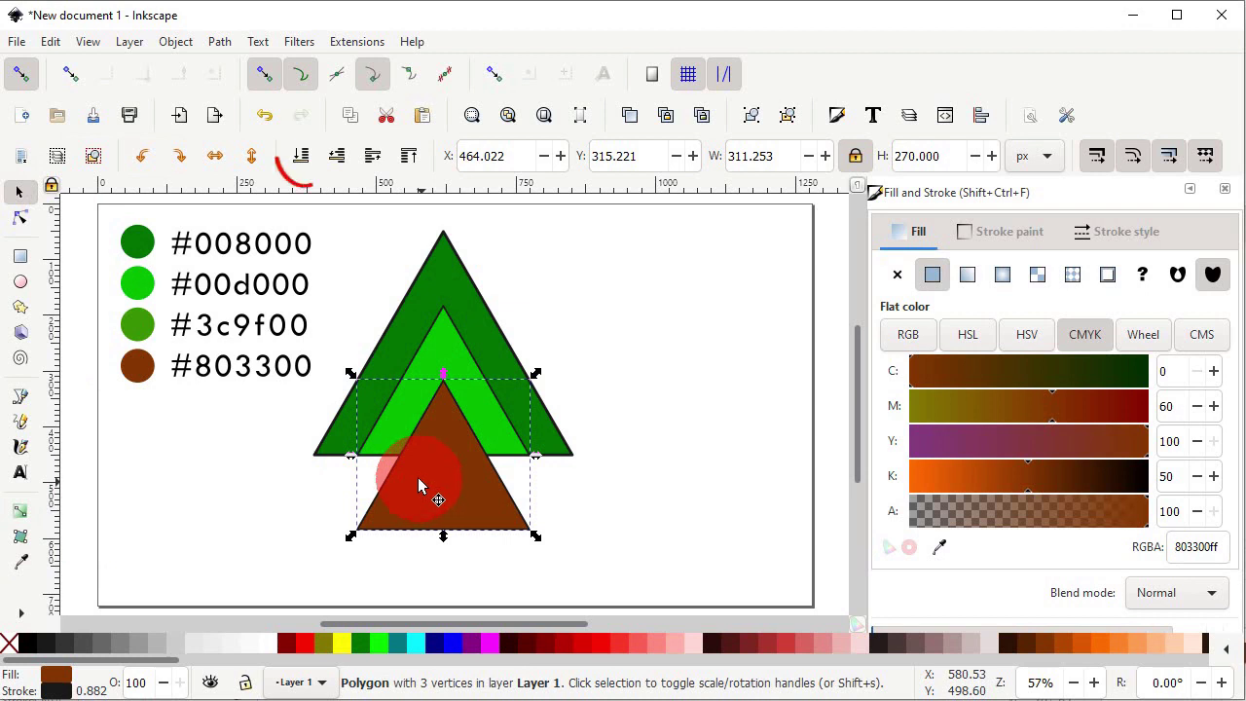
left_click(302, 175)
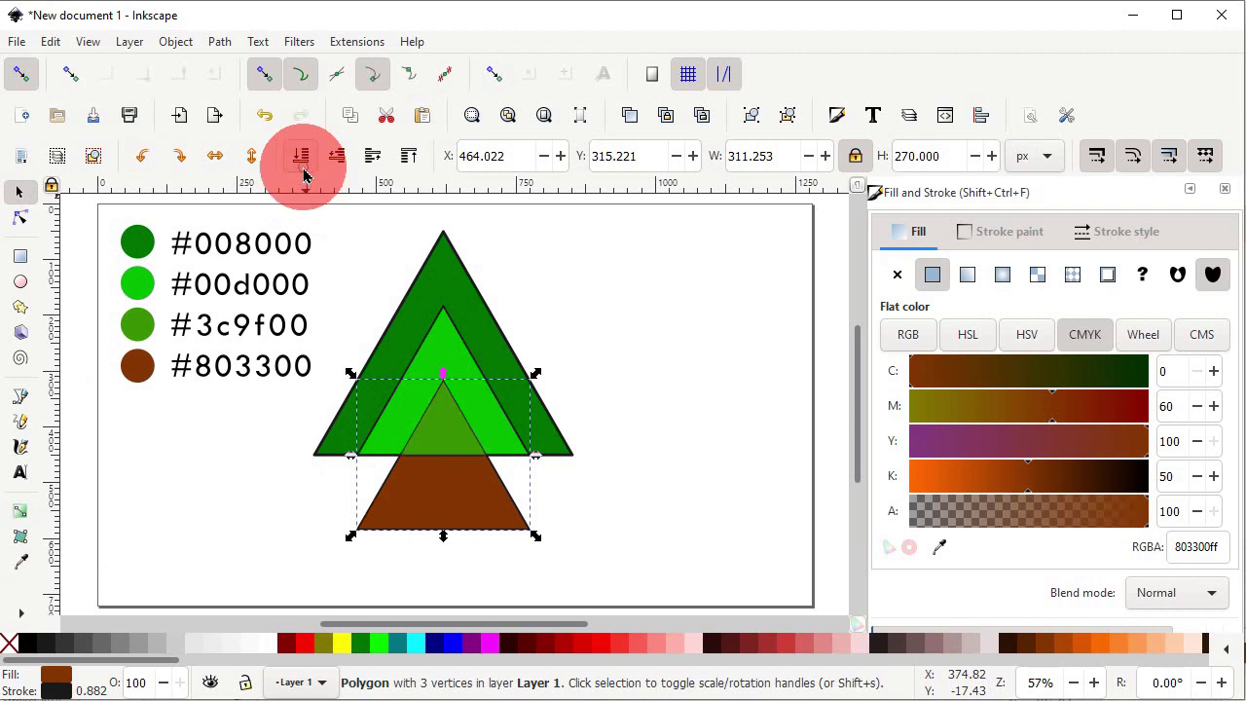
left_click(133, 255)
key("Delete")
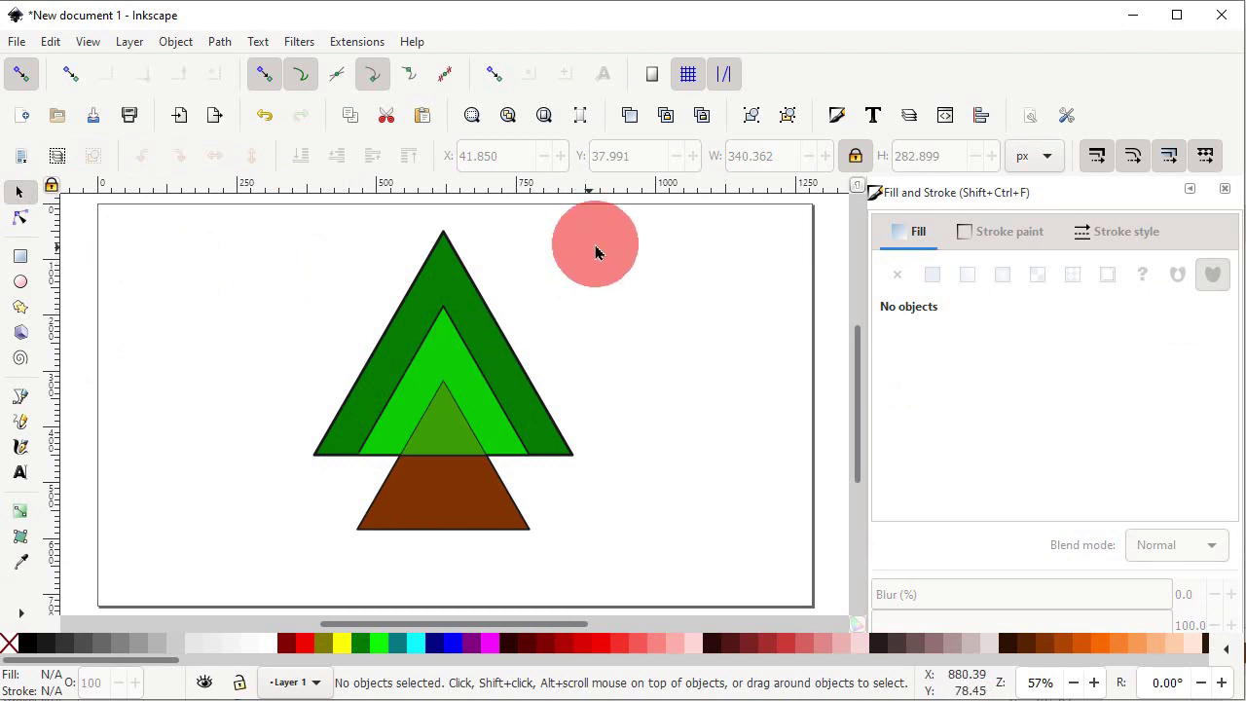
- Select all four triangles and set their stroke to none
left_click(638, 213)
left_click_drag(639, 214, 240, 582)
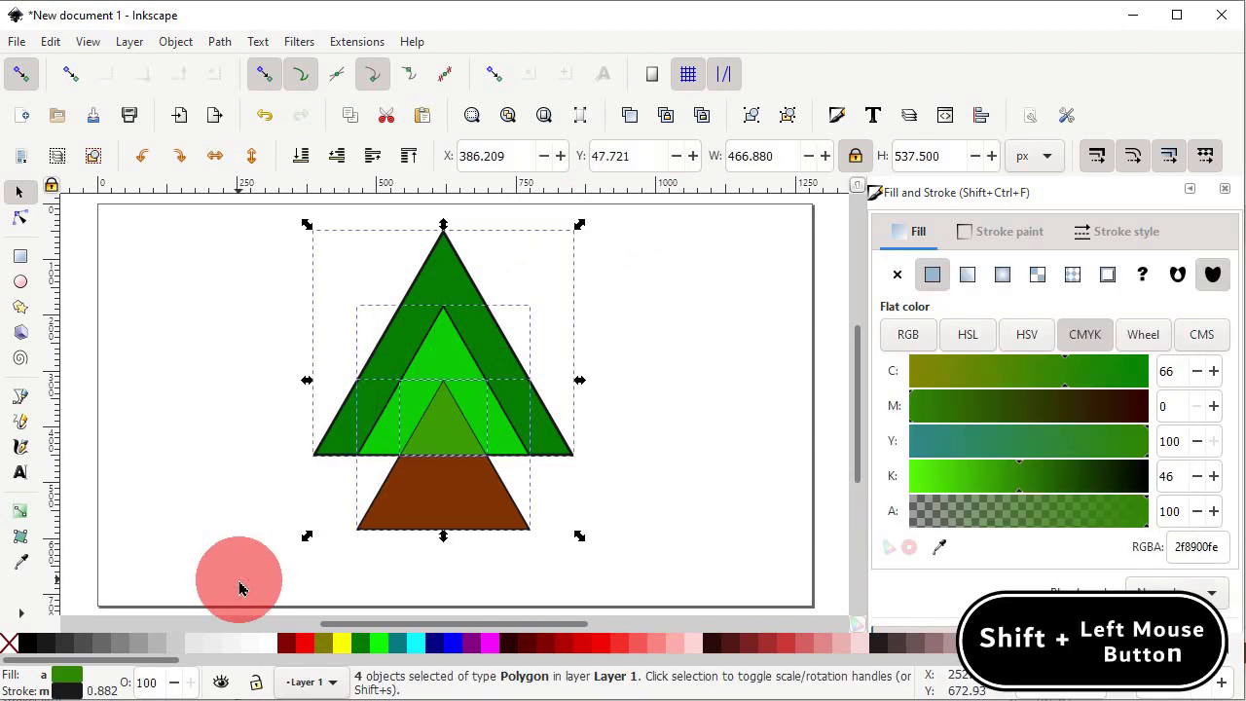
key("shift")
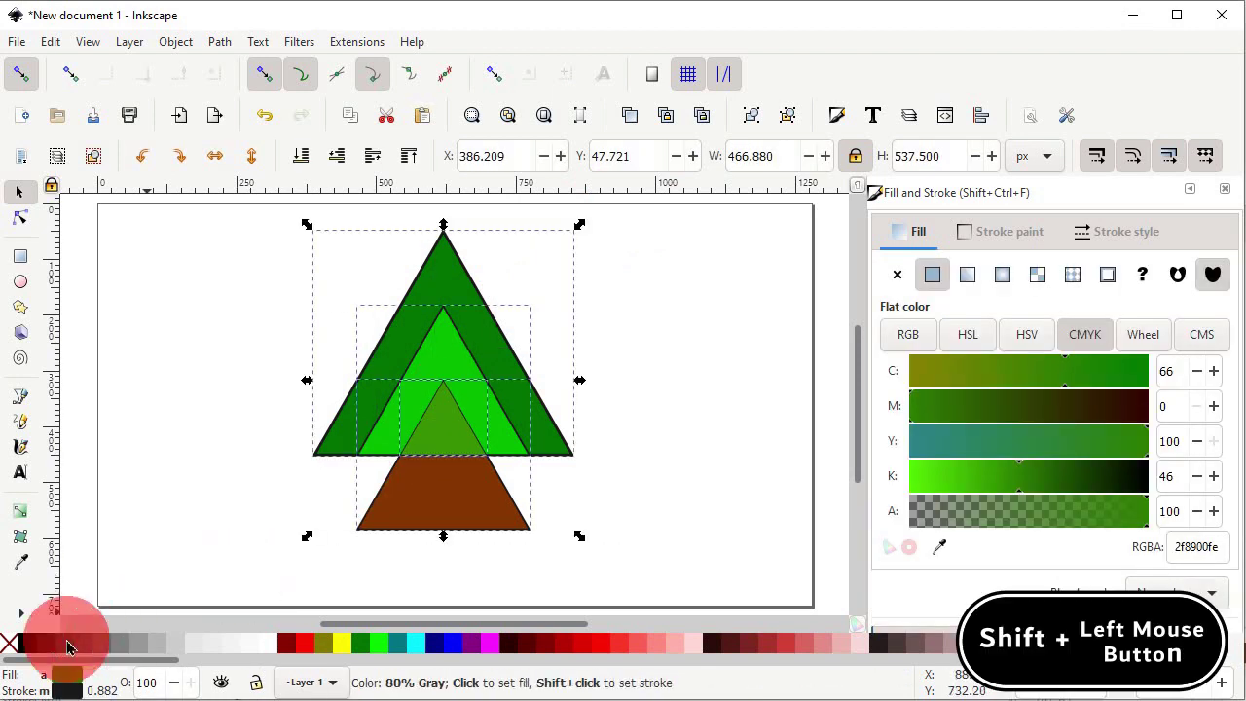
left_click(8, 652, "shift")
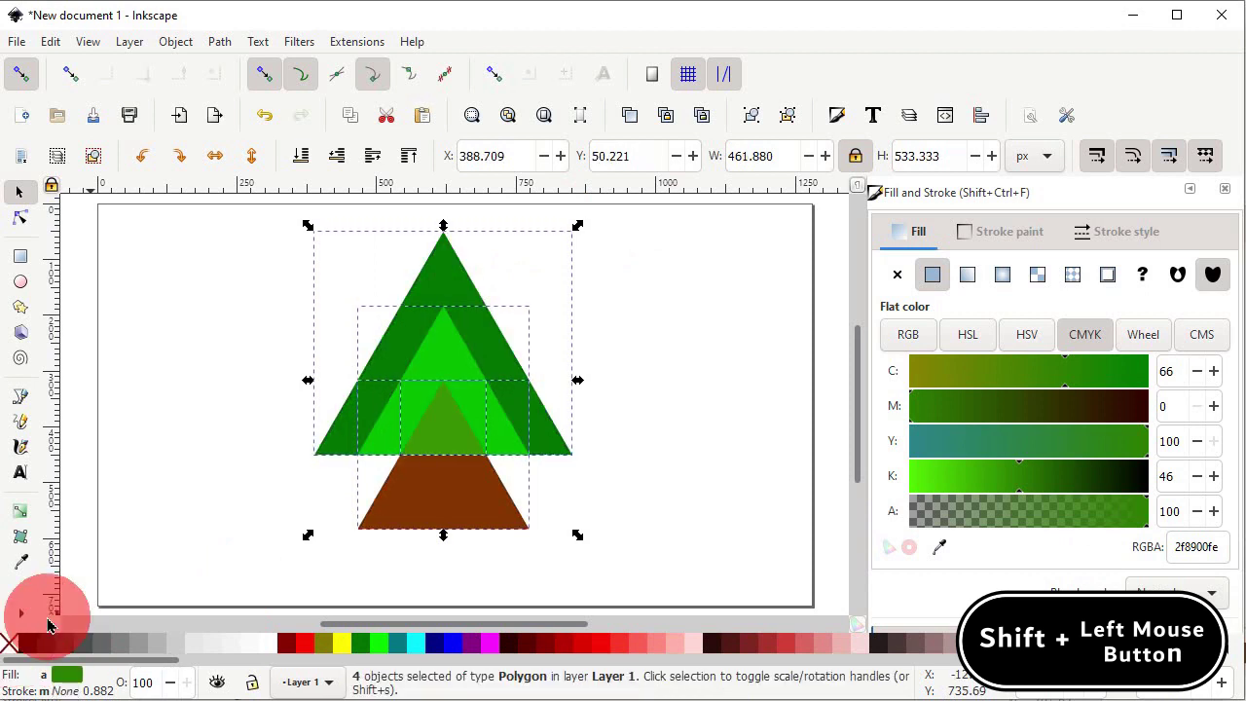